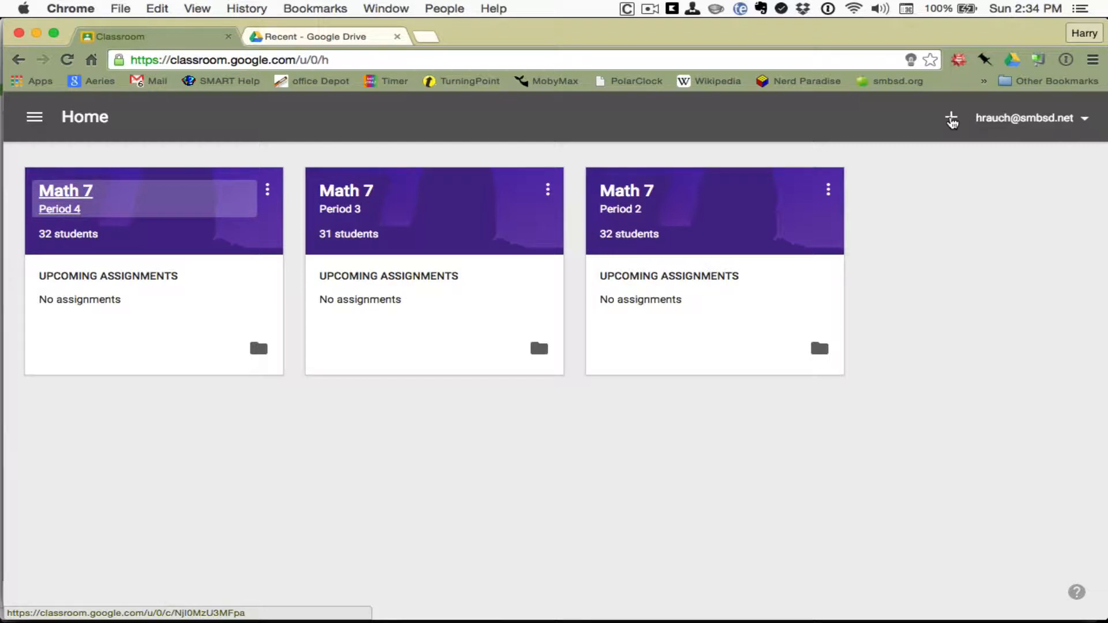
Step: Fill in the new class form with name 'Teacher Learning' and section 'Section 1'
left_click(951, 119)
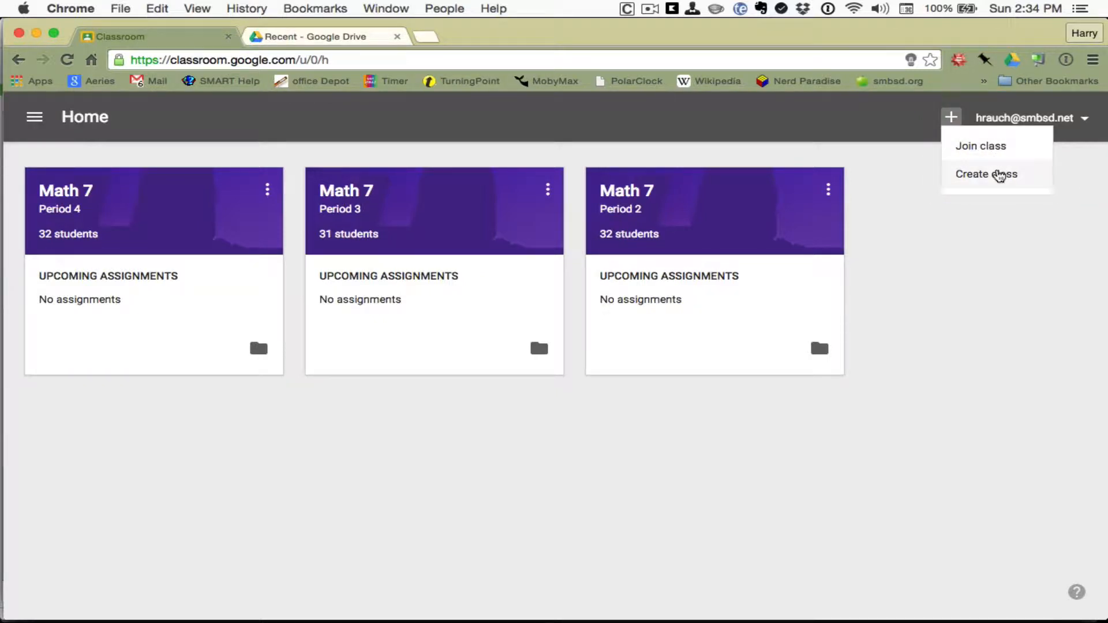
left_click(999, 172)
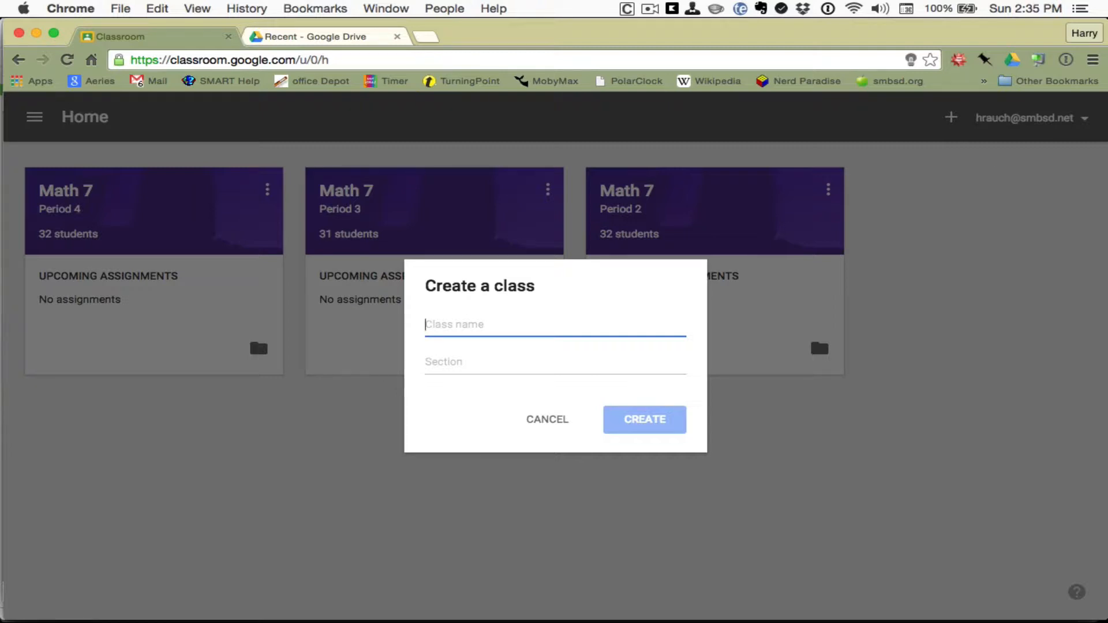
type("T")
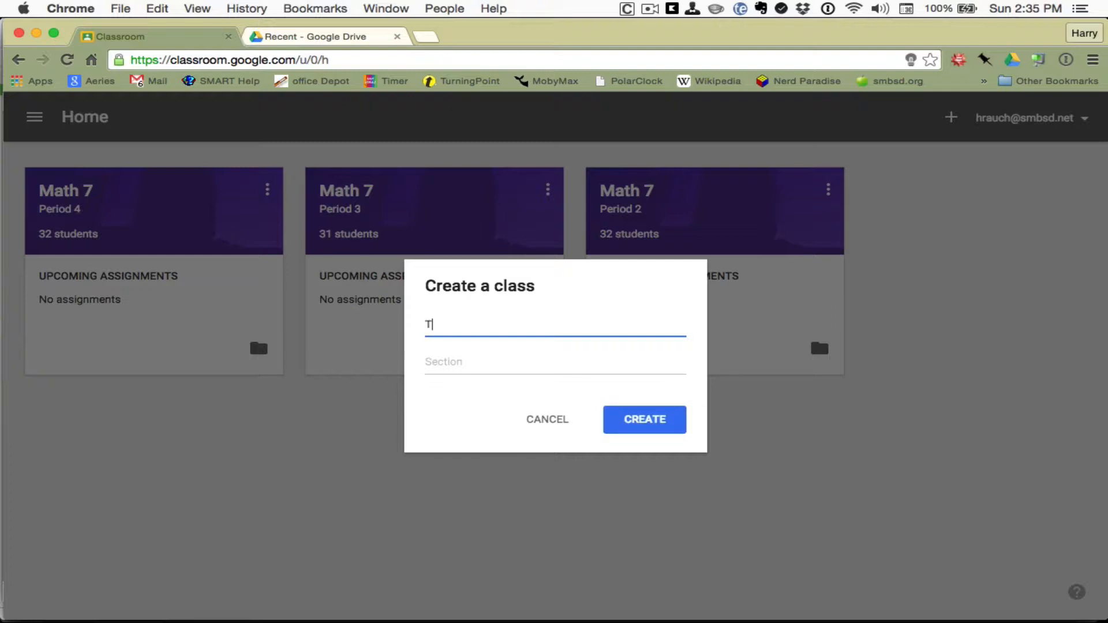
type("eacher Learning")
key("Tab")
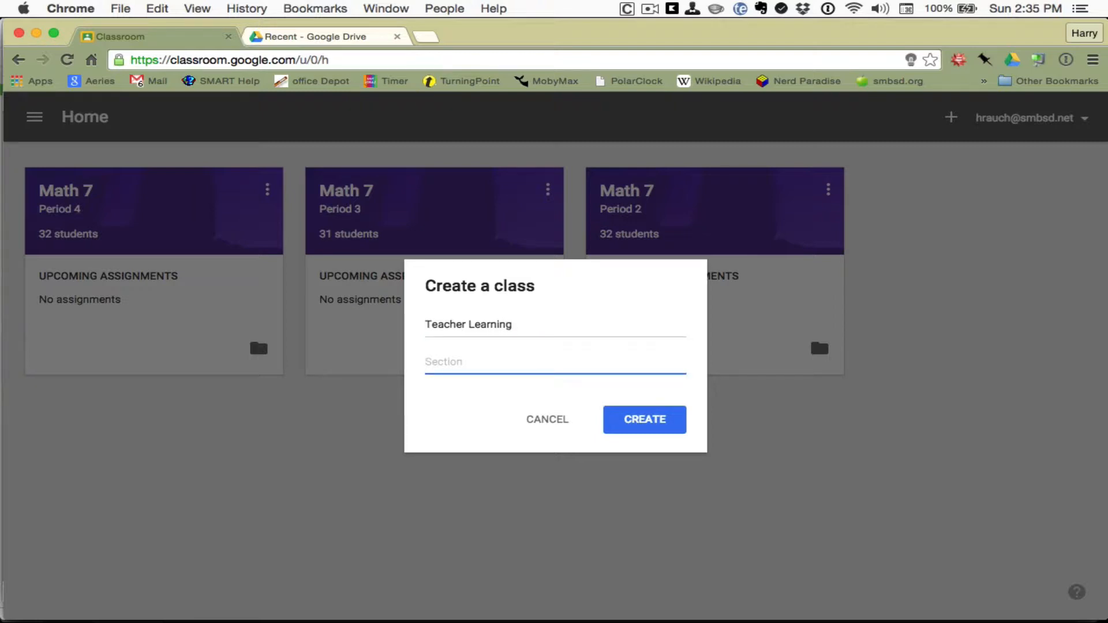
type("Section 1")
Step: Create the class, review its Stream and class code, then go to its Students list
left_click(630, 420)
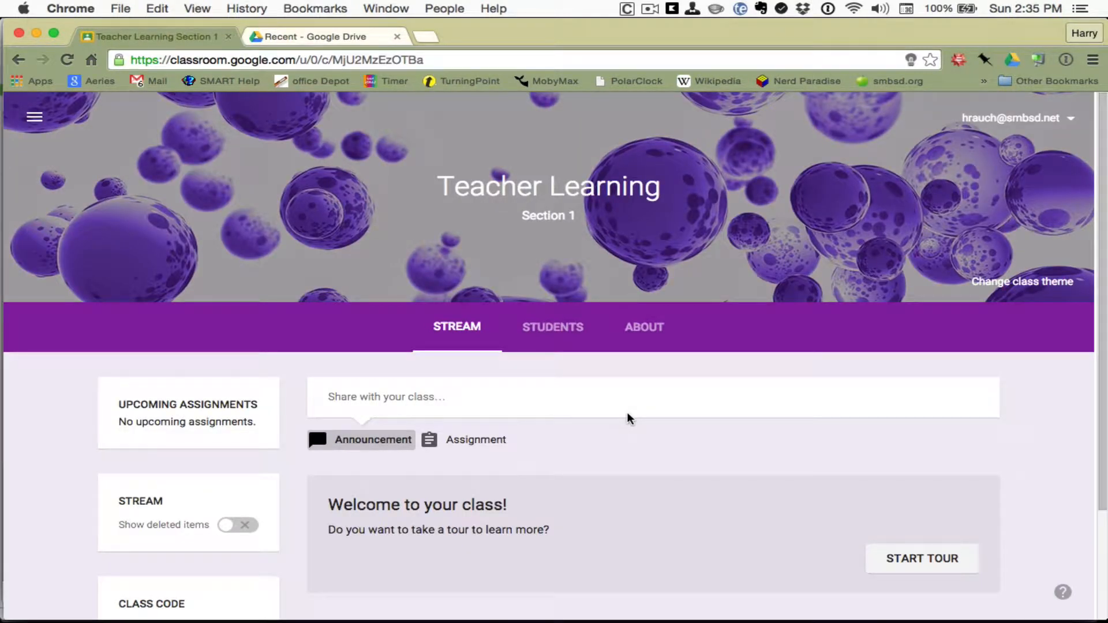
scroll(88, 268, "down", 2)
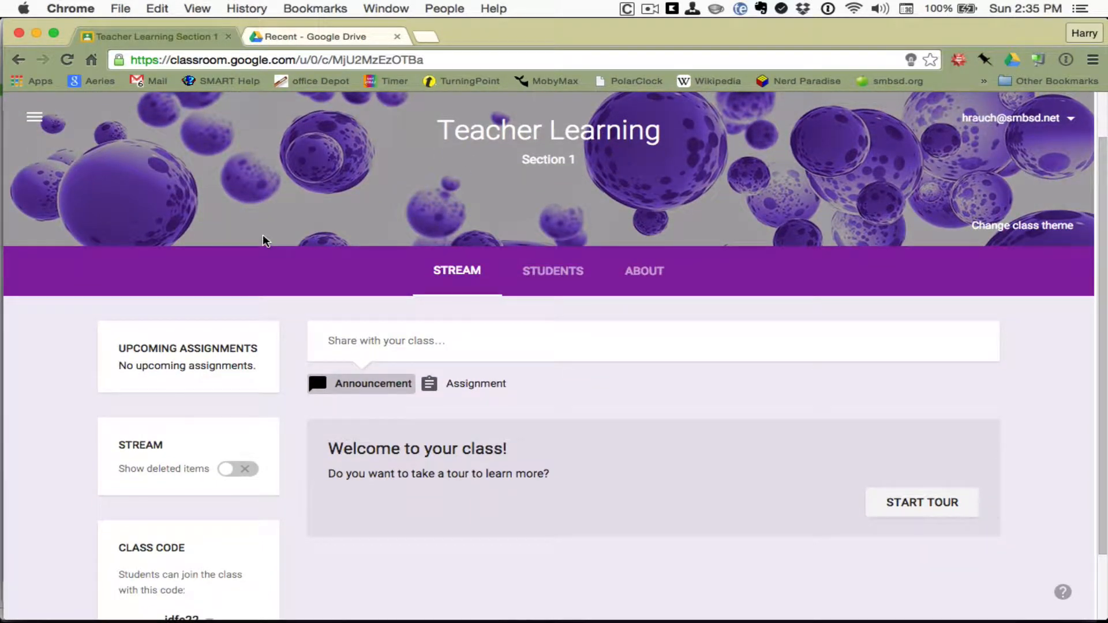
scroll(263, 236, "down", 2)
scroll(262, 236, "up", 4)
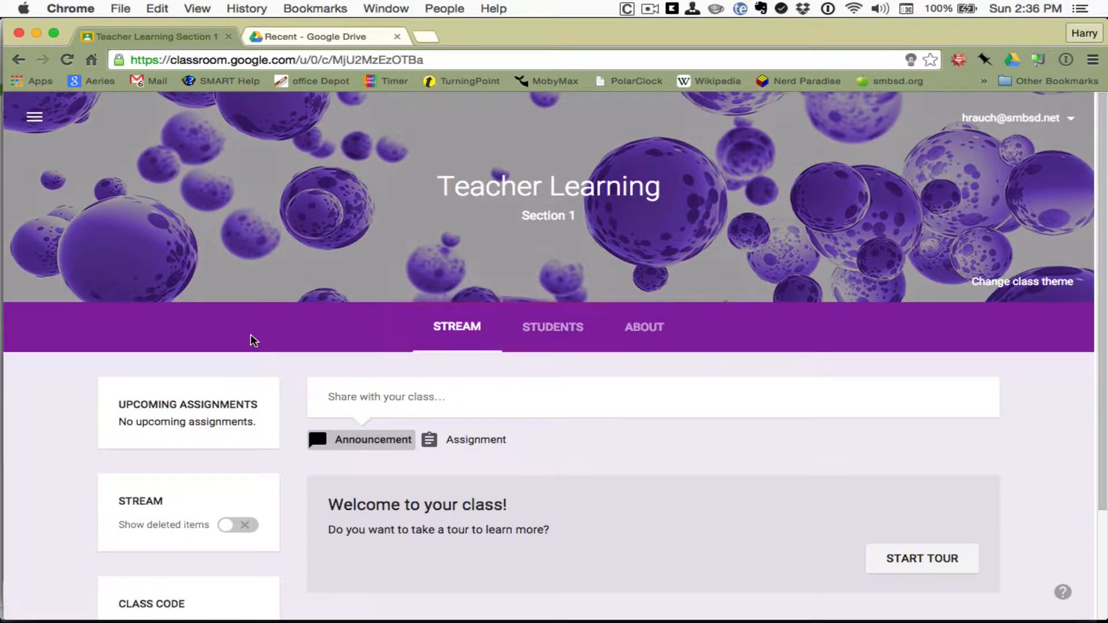
scroll(250, 341, "down", 1)
scroll(251, 338, "down", 1)
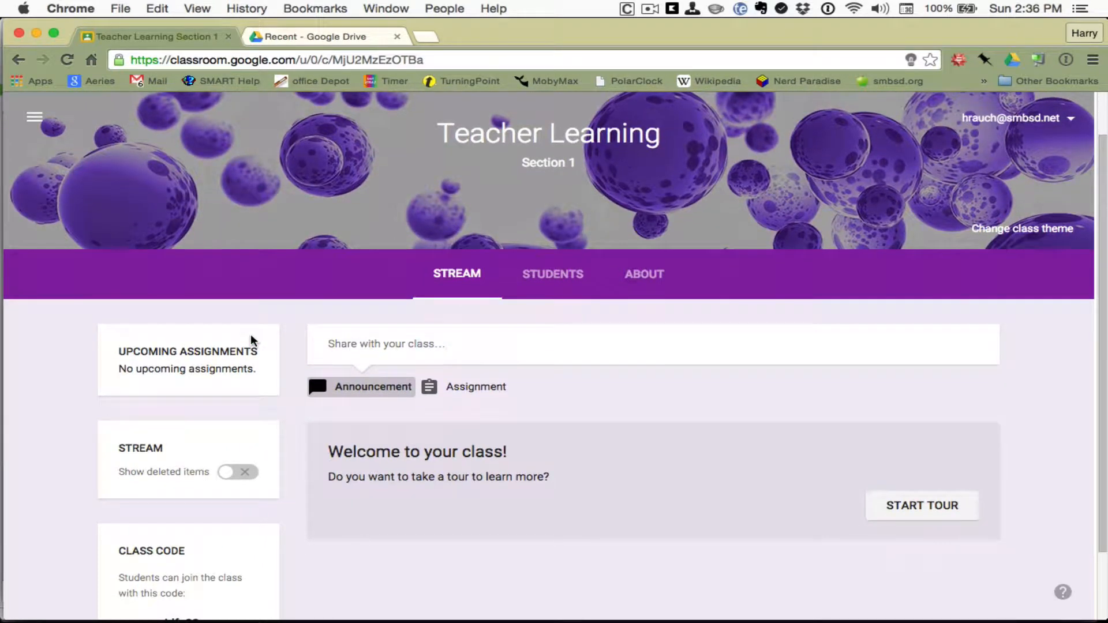
scroll(250, 334, "up", 2)
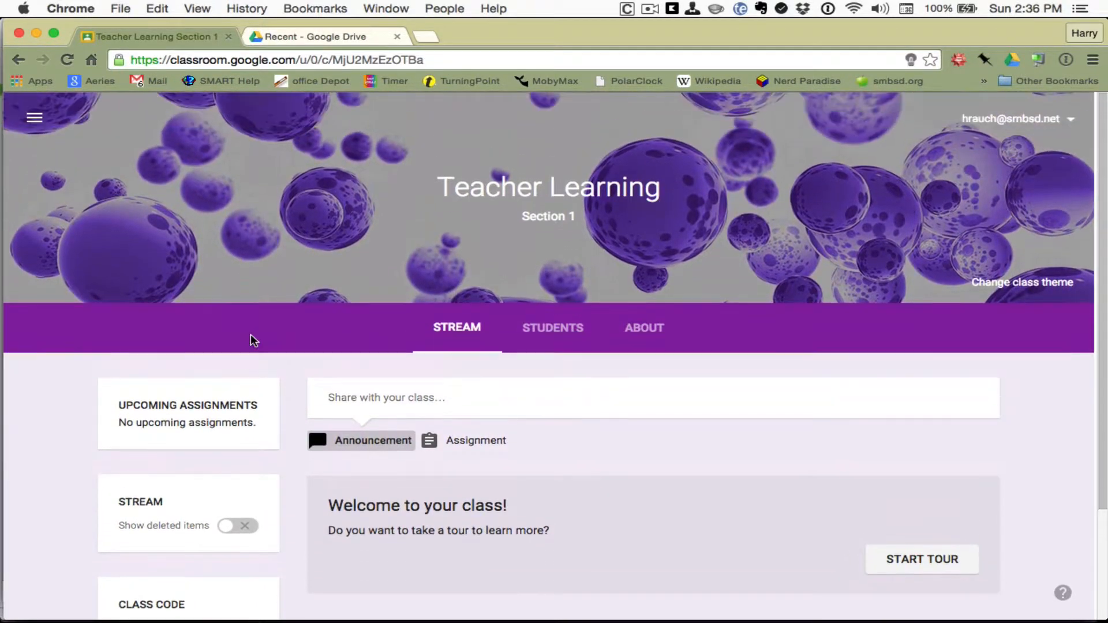
left_click(536, 333)
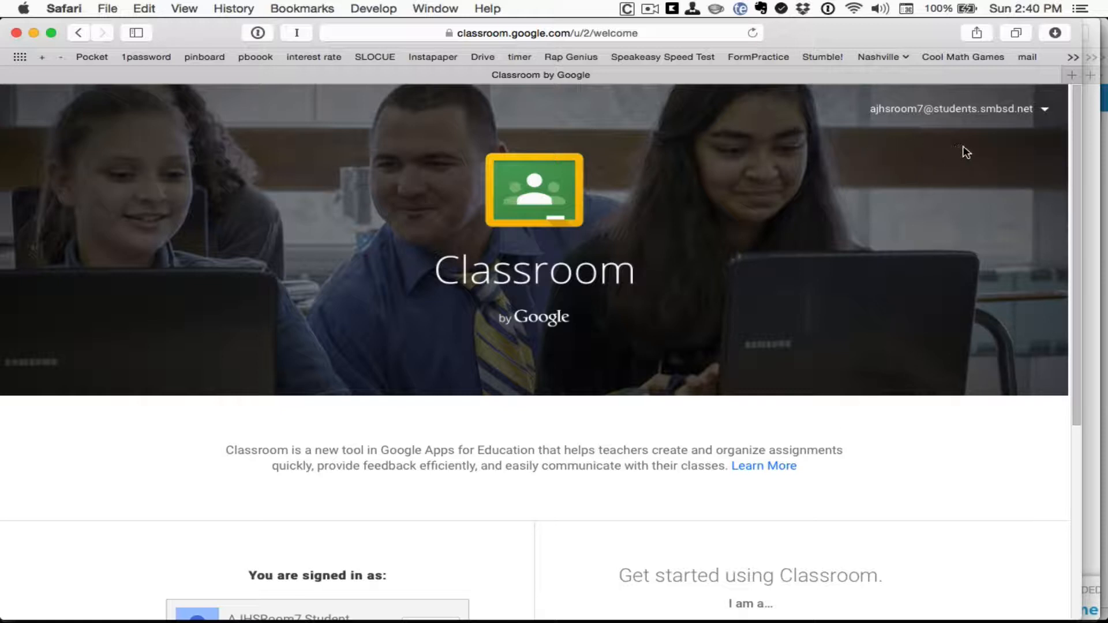
Step: Choose the Student role on the Classroom welcome page
scroll(802, 157, "down", 10)
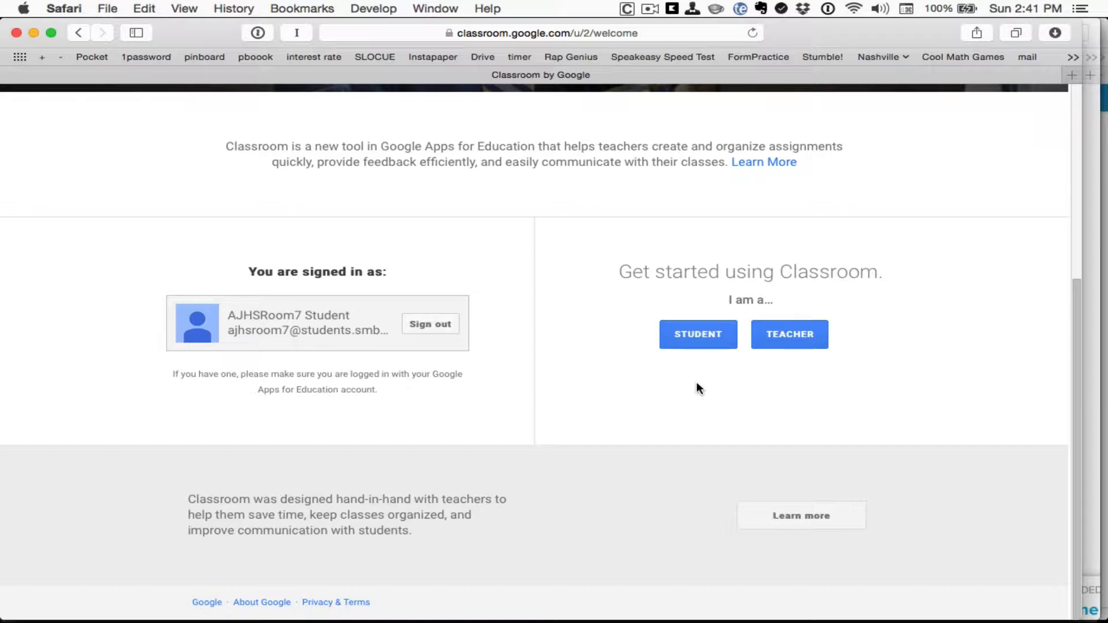
left_click(694, 335)
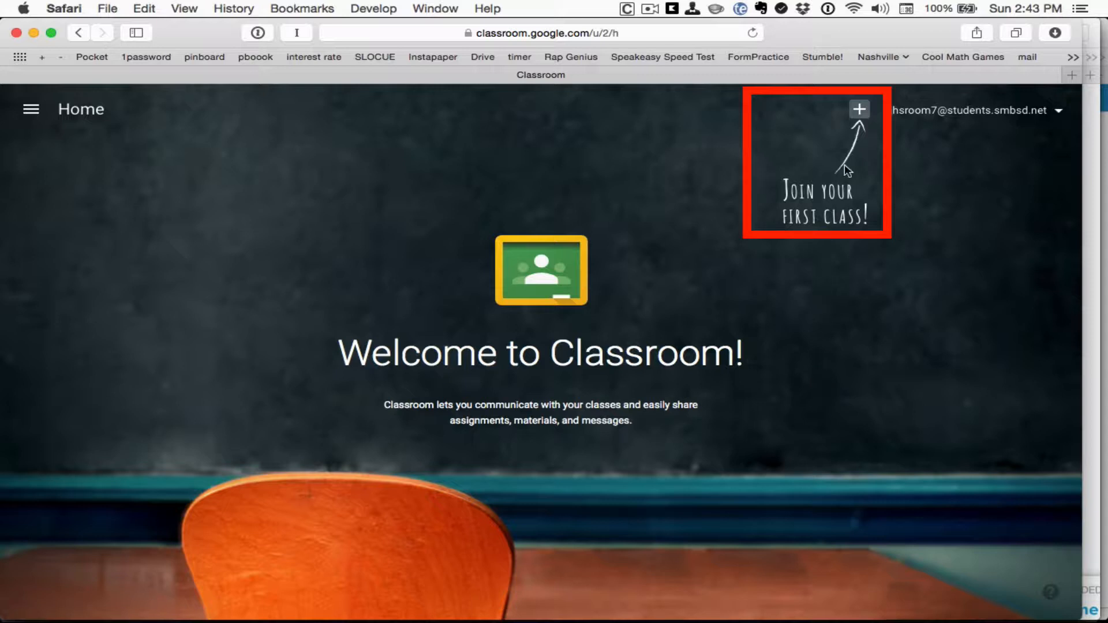
Step: Enter the teacher's class code in the join box and join Teacher Learning
left_click(860, 111)
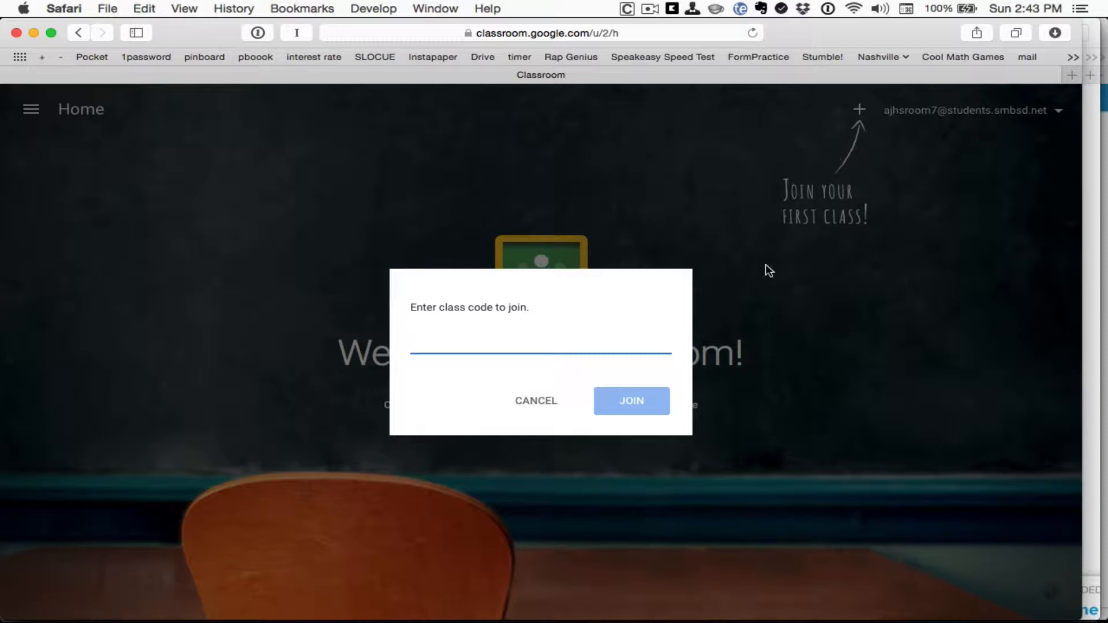
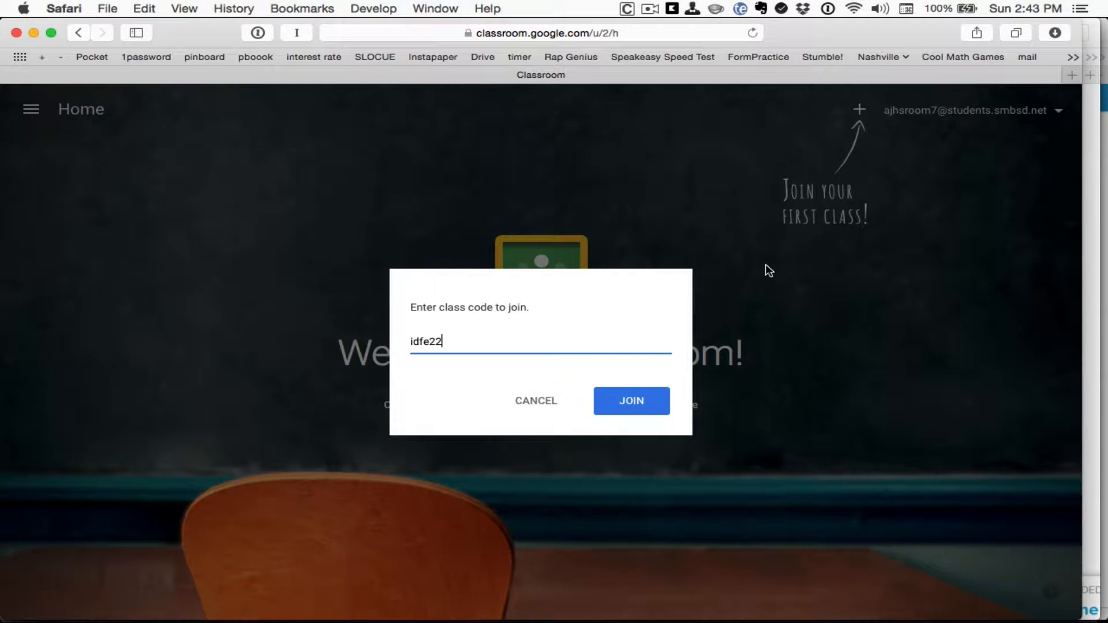
left_click(626, 407)
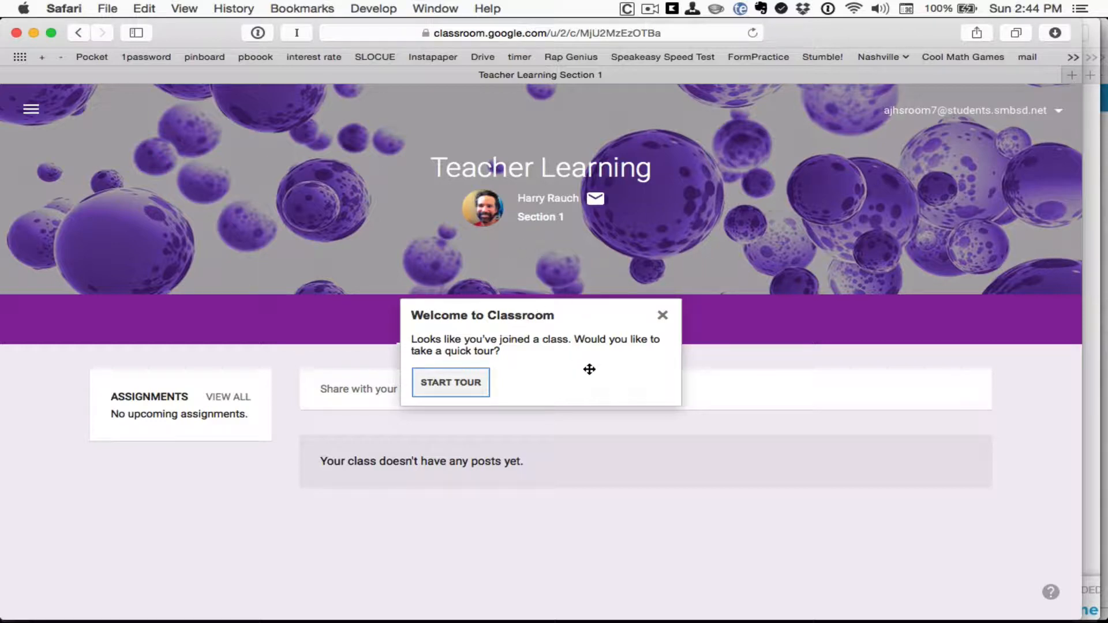
Step: Complete the student's class tour and switch back to the teacher's Students page in Chrome
left_click(439, 381)
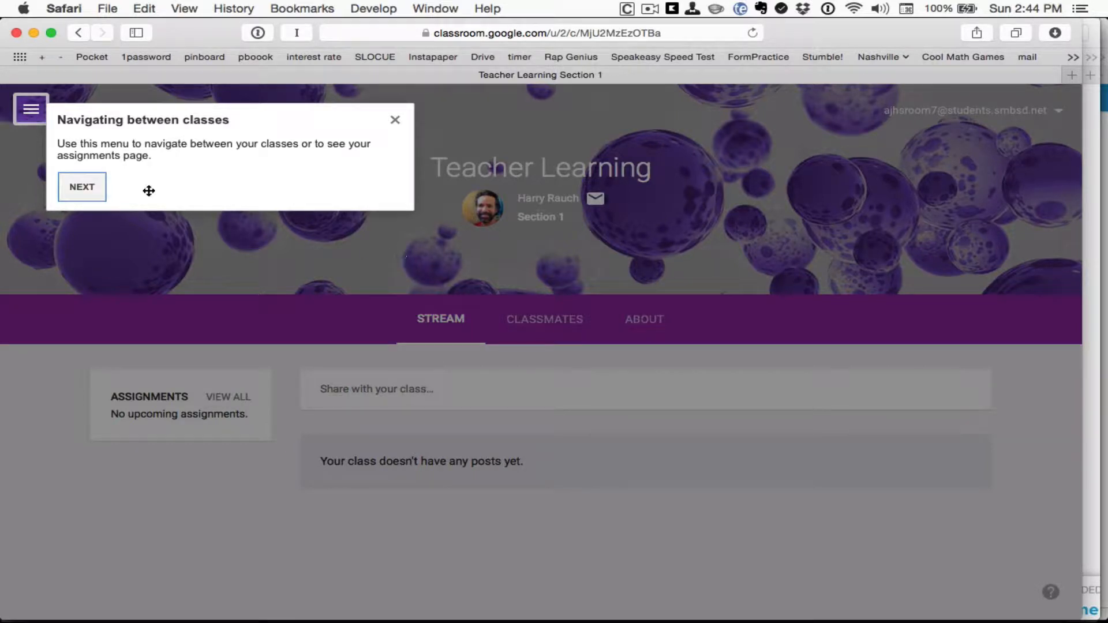
left_click(96, 192)
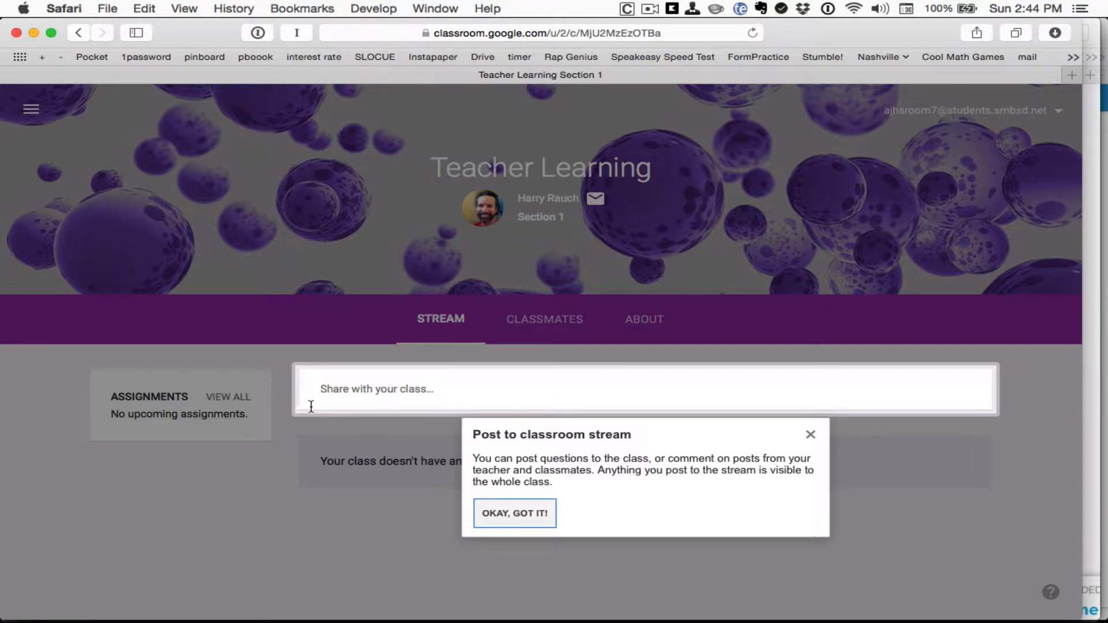
left_click(518, 515)
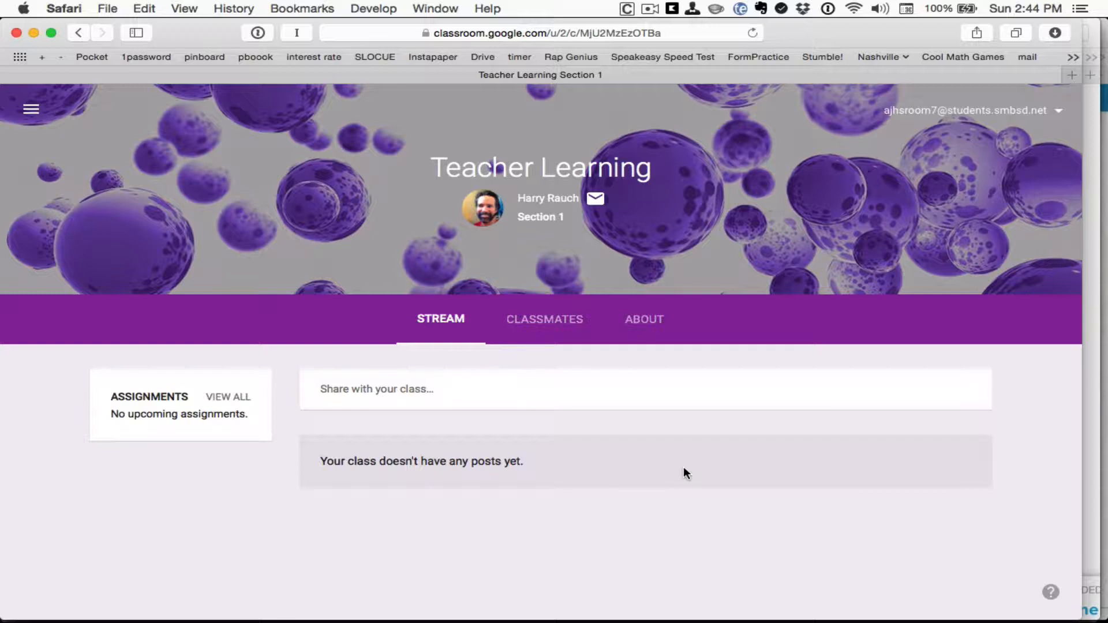
key("super+Tab")
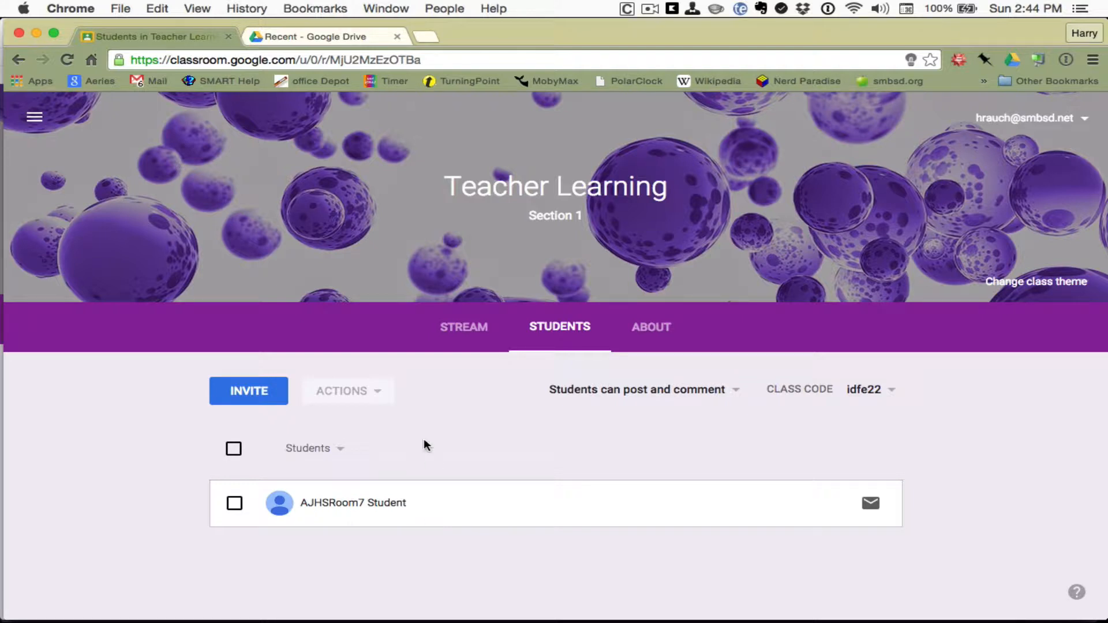
Step: Start and discard an e-mail to the student, then open the class navigation menu
left_click(870, 505)
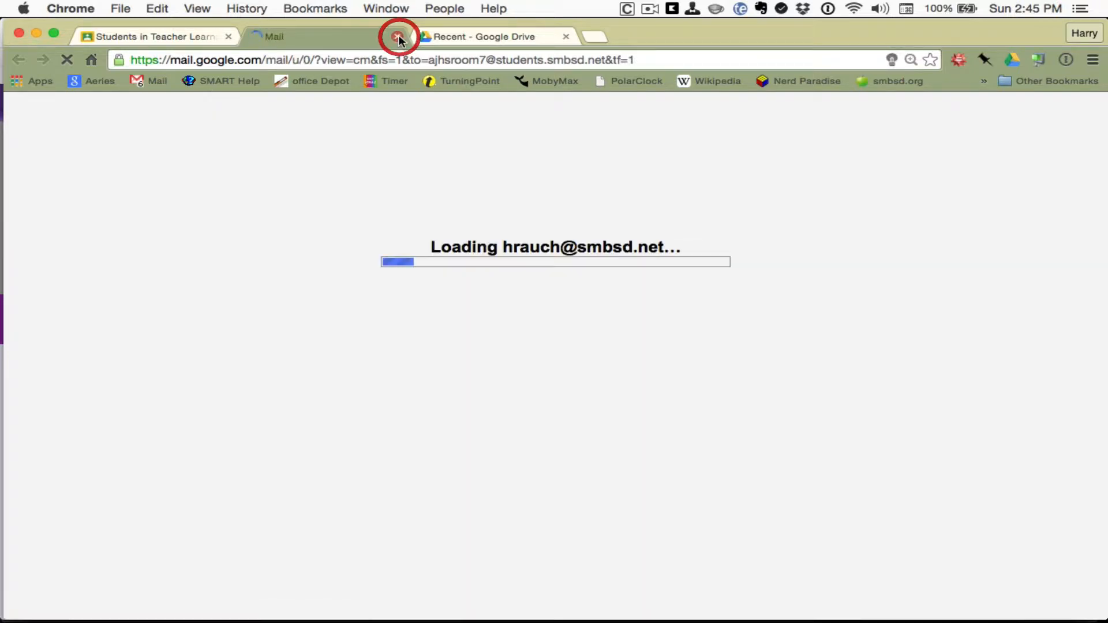
left_click(398, 36)
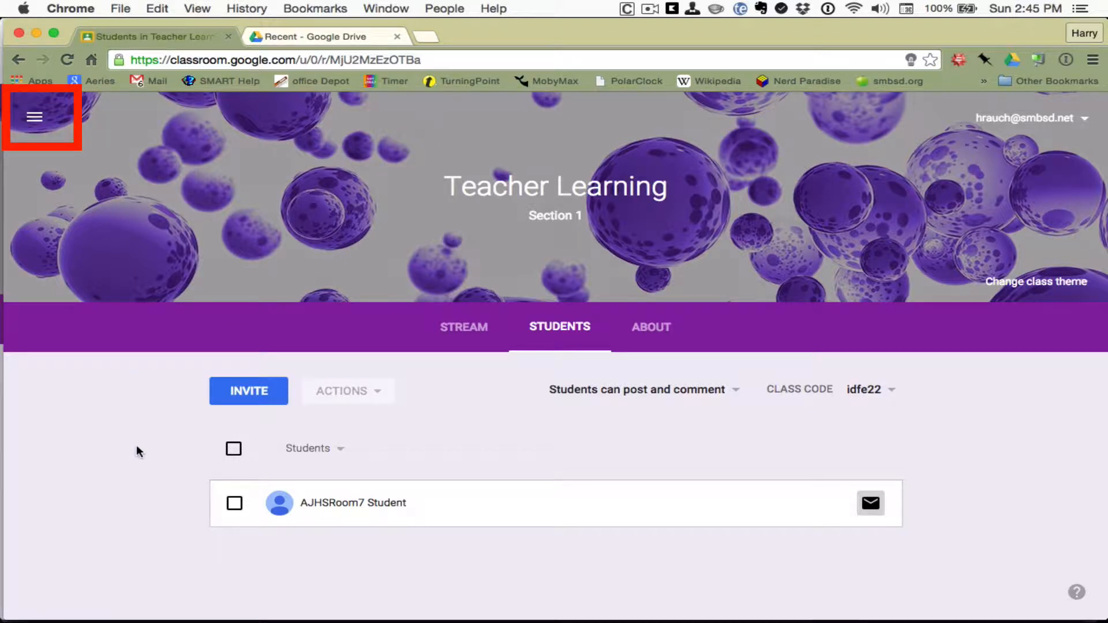
left_click(34, 122)
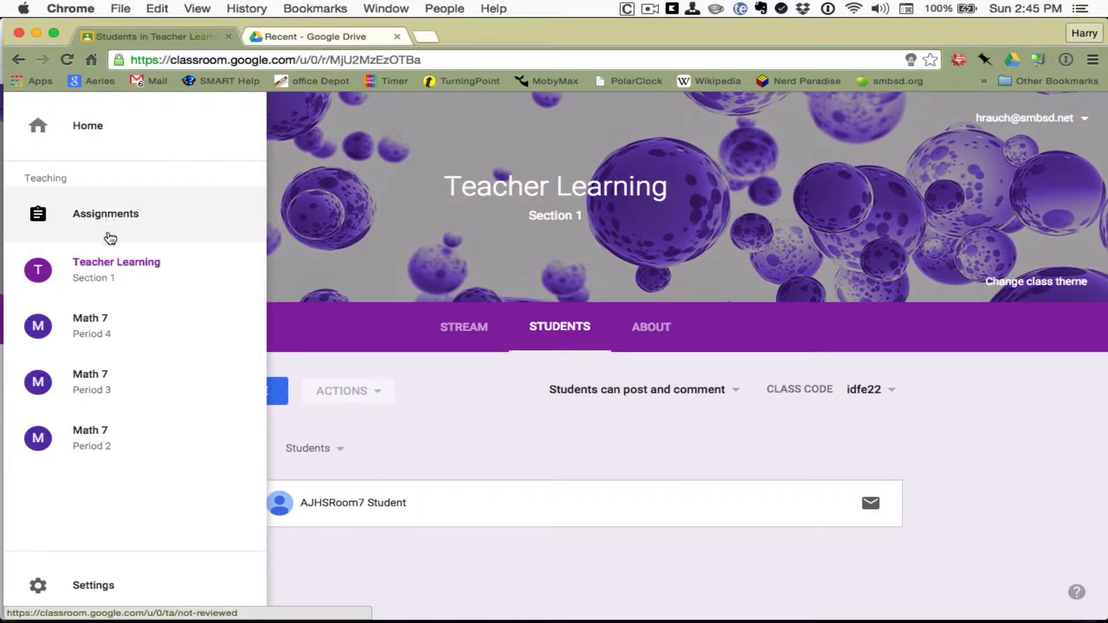
Step: Open Math 7 Period 2, browse its stream, then go back to the Home class list
left_click(106, 437)
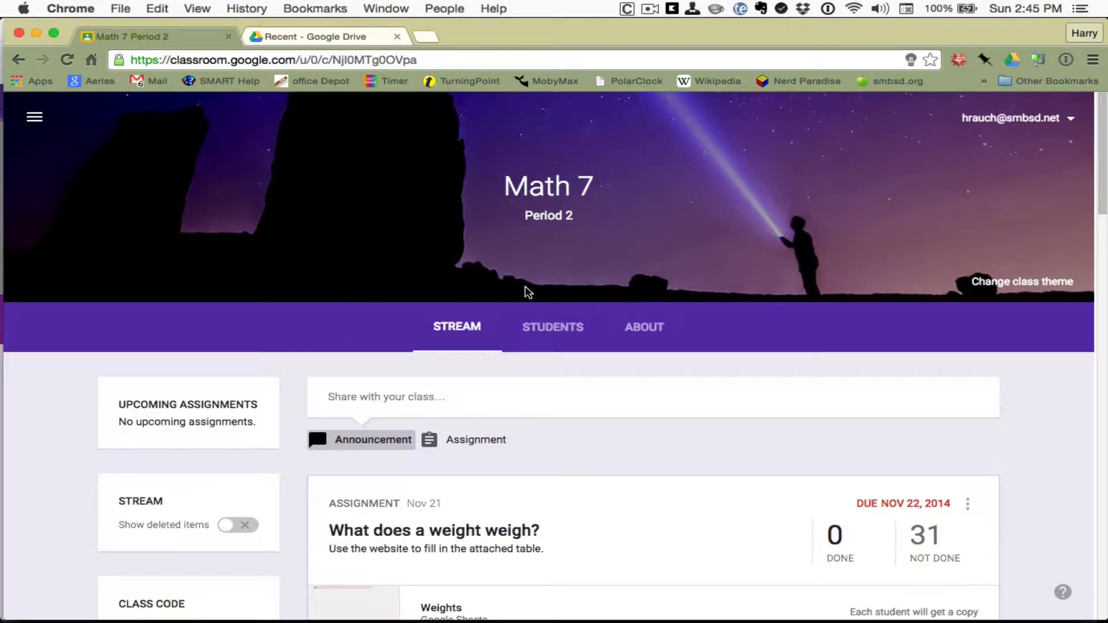
scroll(526, 293, "down", 20)
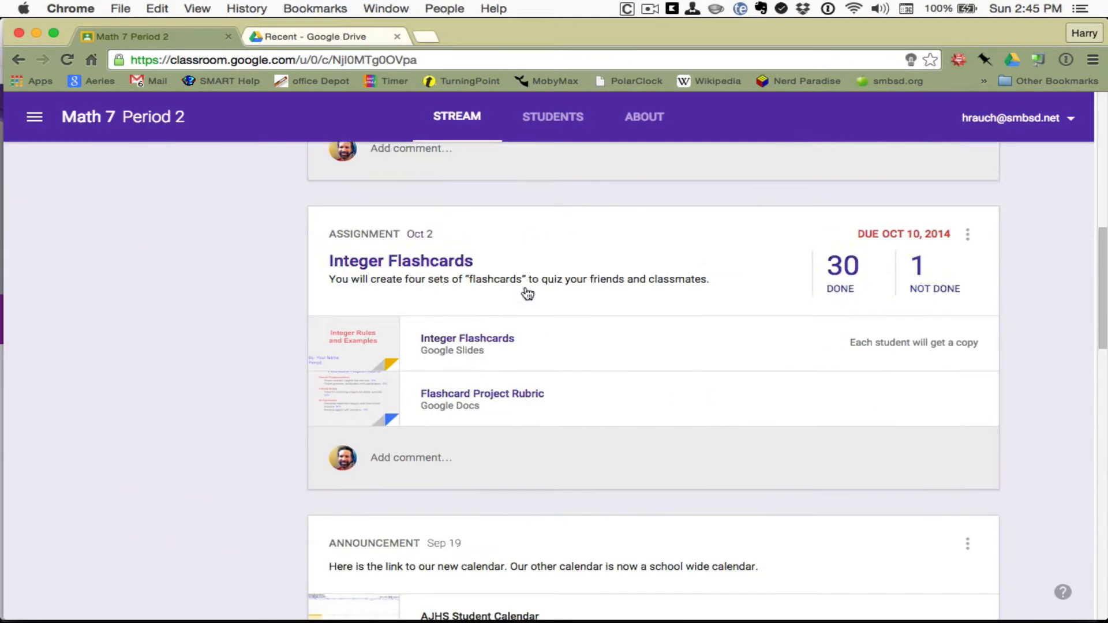
scroll(525, 286, "down", 15)
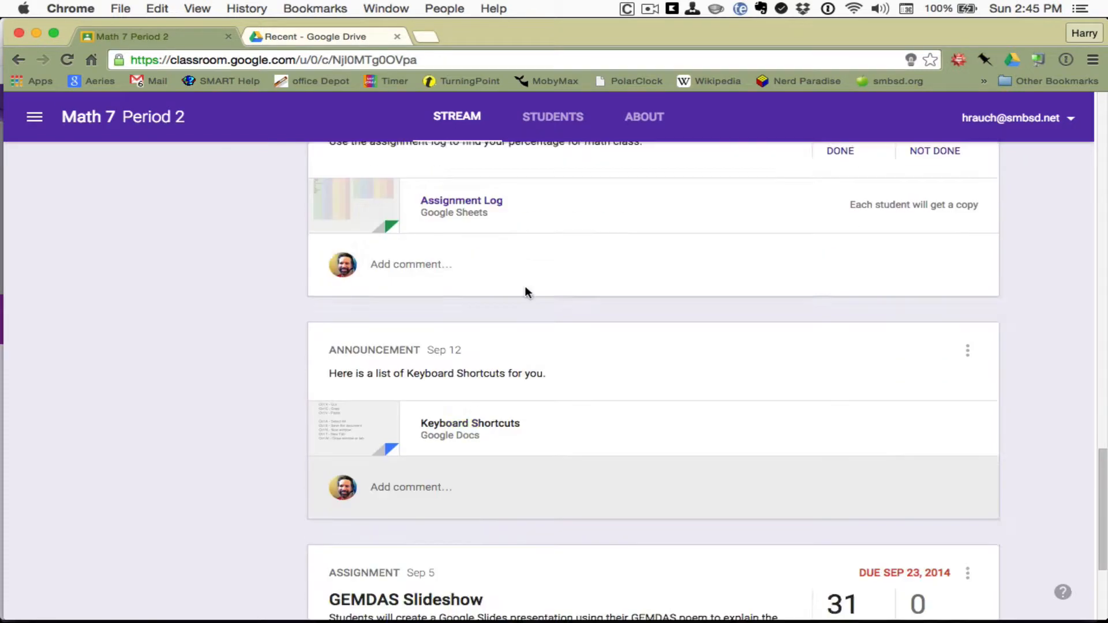
scroll(525, 287, "down", 1)
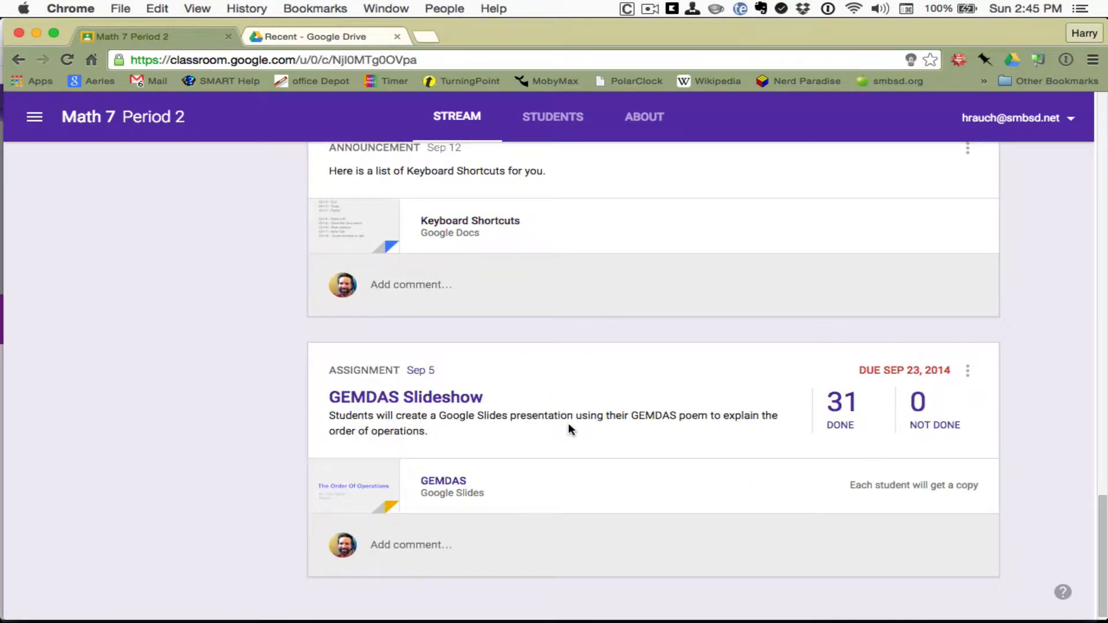
scroll(568, 424, "down", 2)
scroll(569, 424, "up", 20)
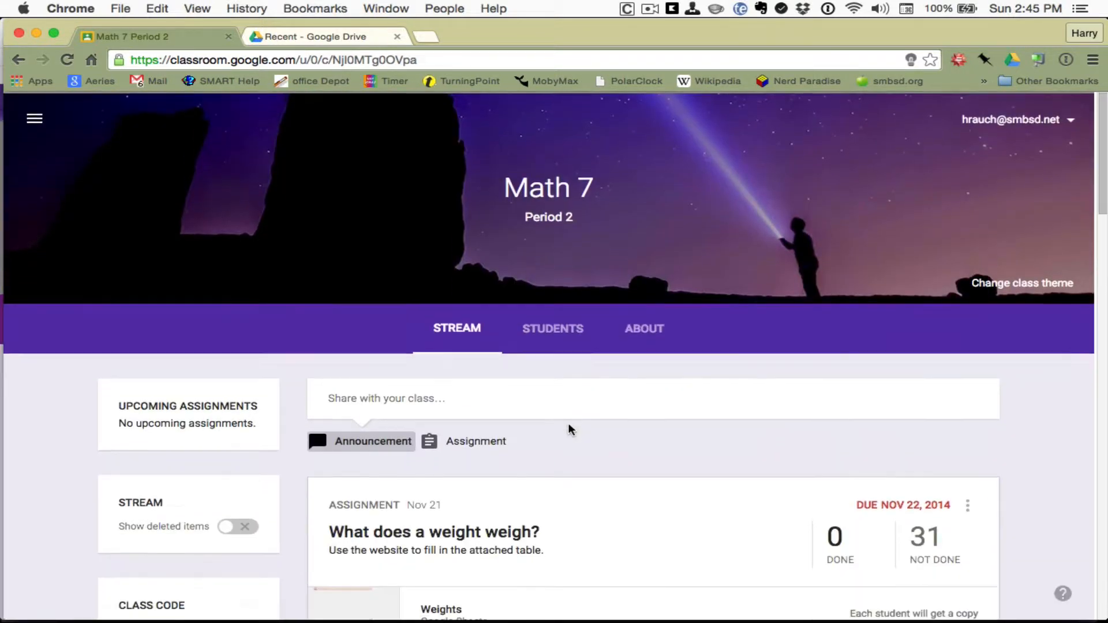
left_click(34, 118)
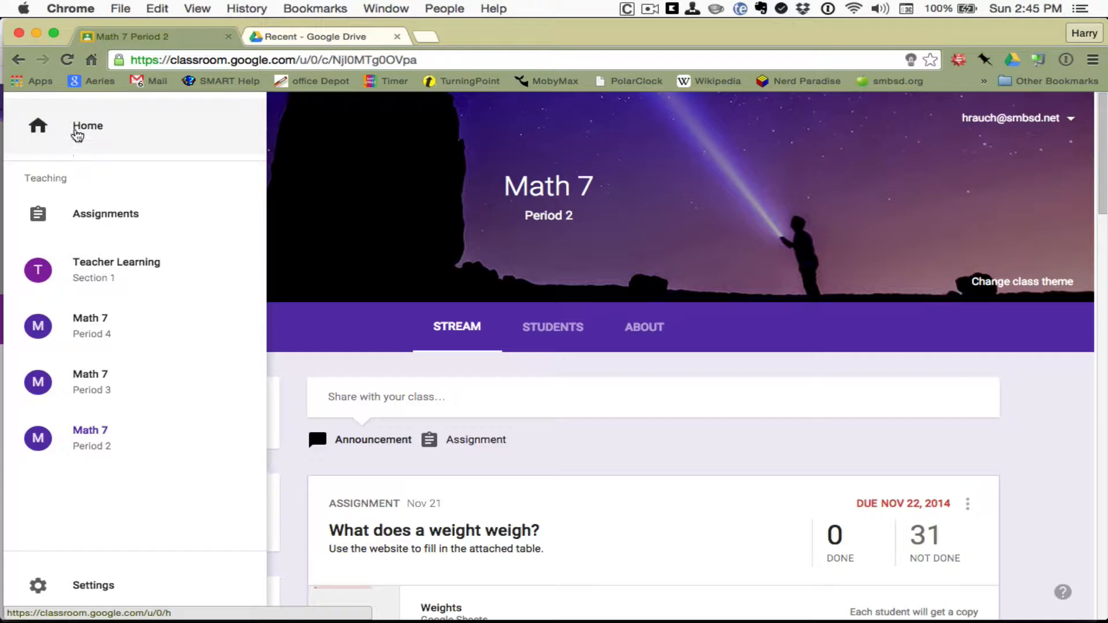
left_click(39, 132)
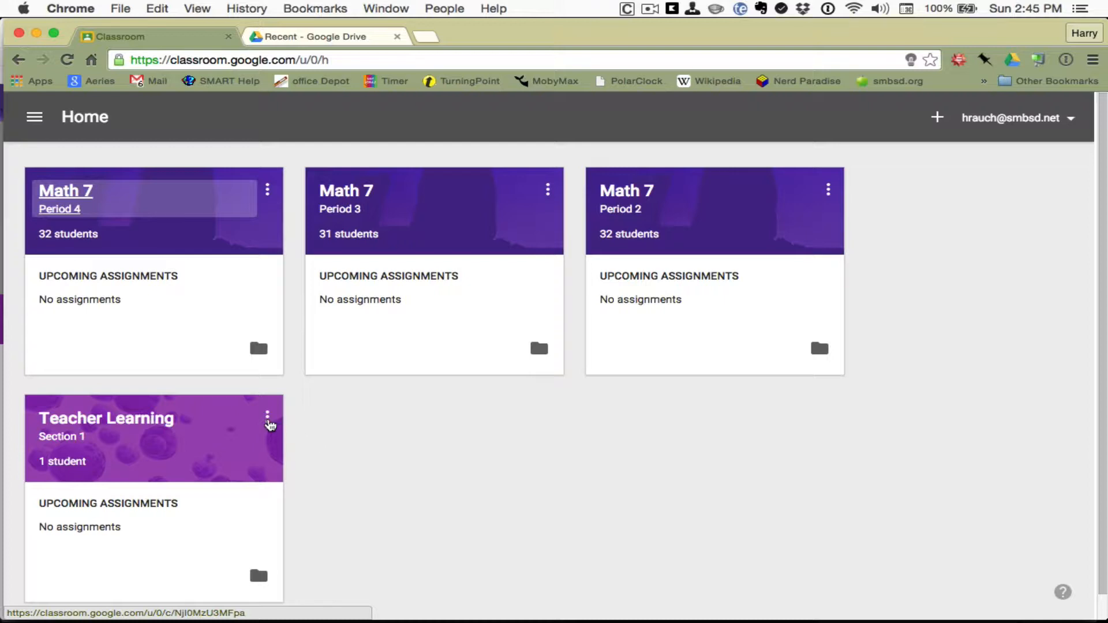
Step: Open and dismiss the Teacher Learning card menu, then open its Drive folder
left_click(268, 423)
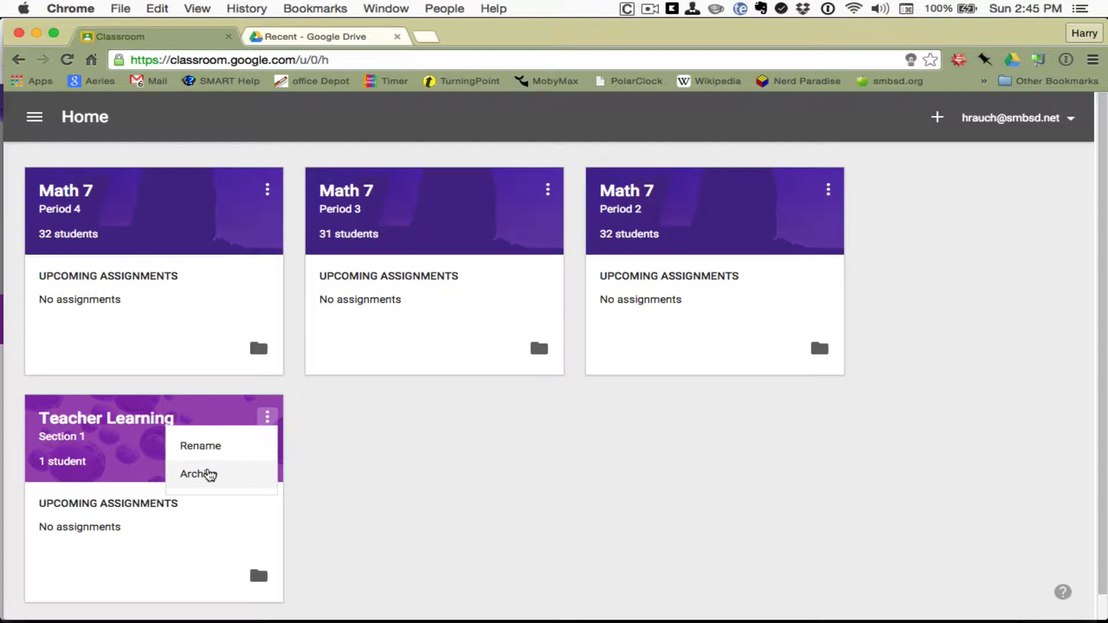
left_click(327, 484)
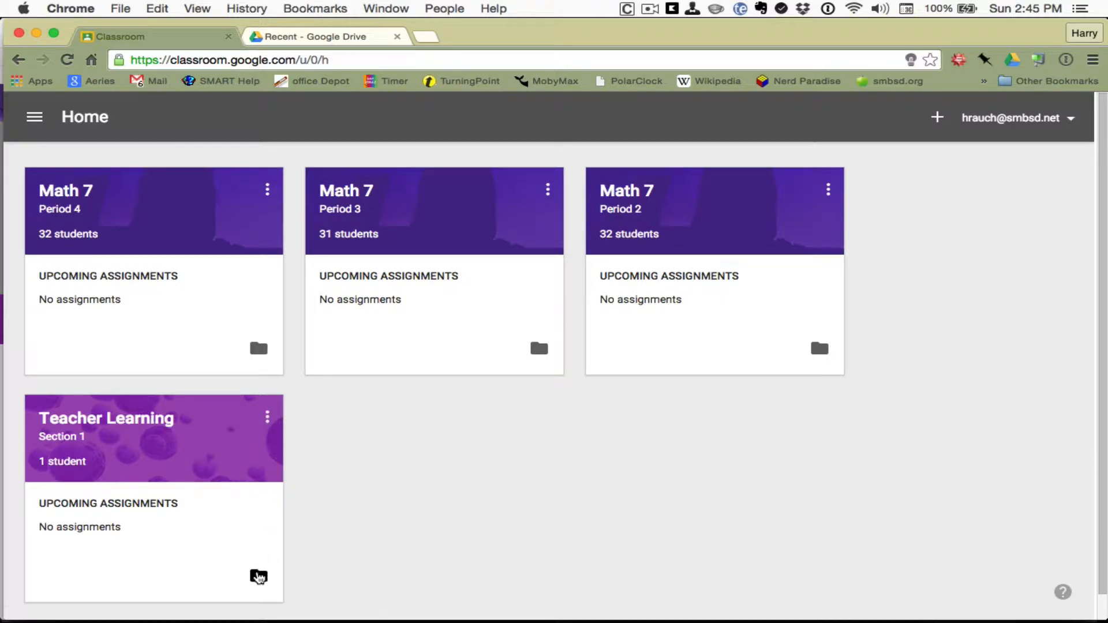
left_click(258, 577)
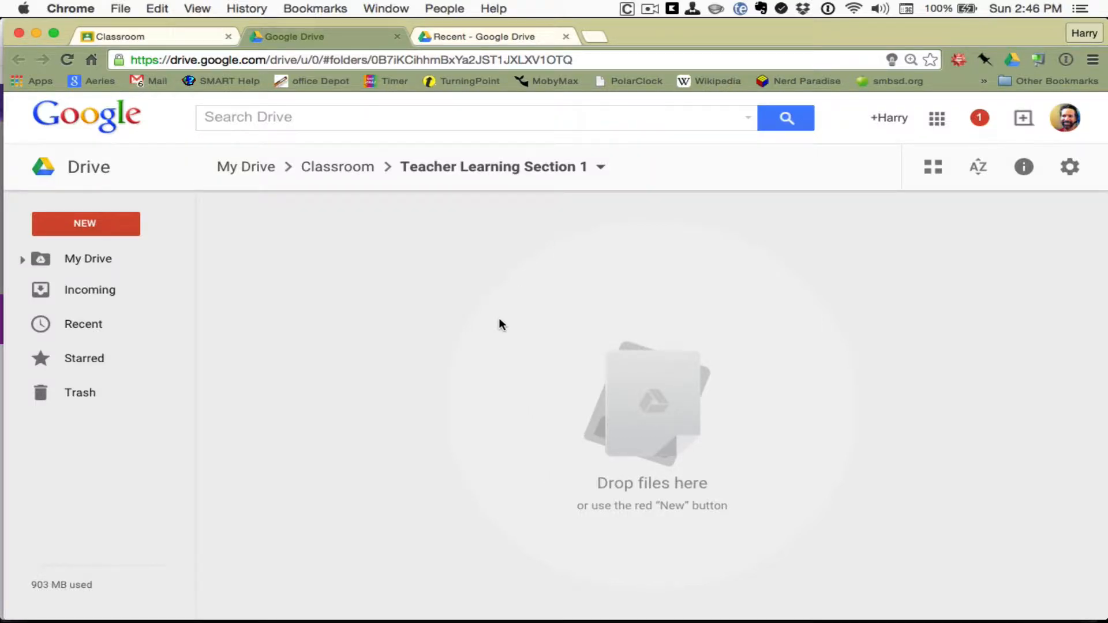
Step: Browse up to the Classroom folder, look inside Math 7 Period 2, and close the Drive tab
left_click(337, 167)
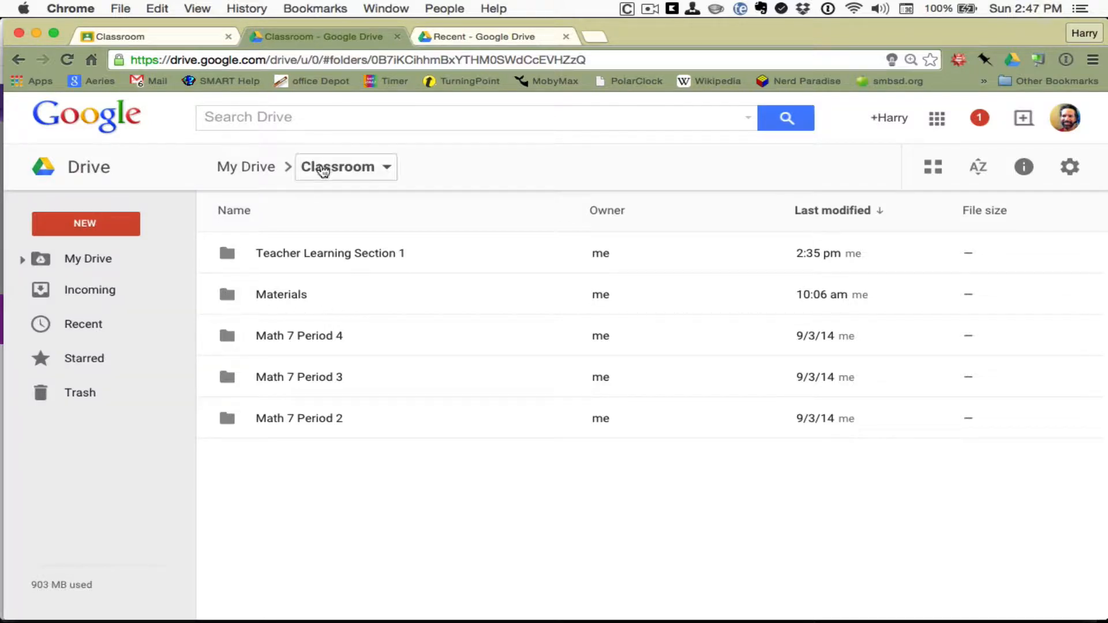
left_click(272, 417)
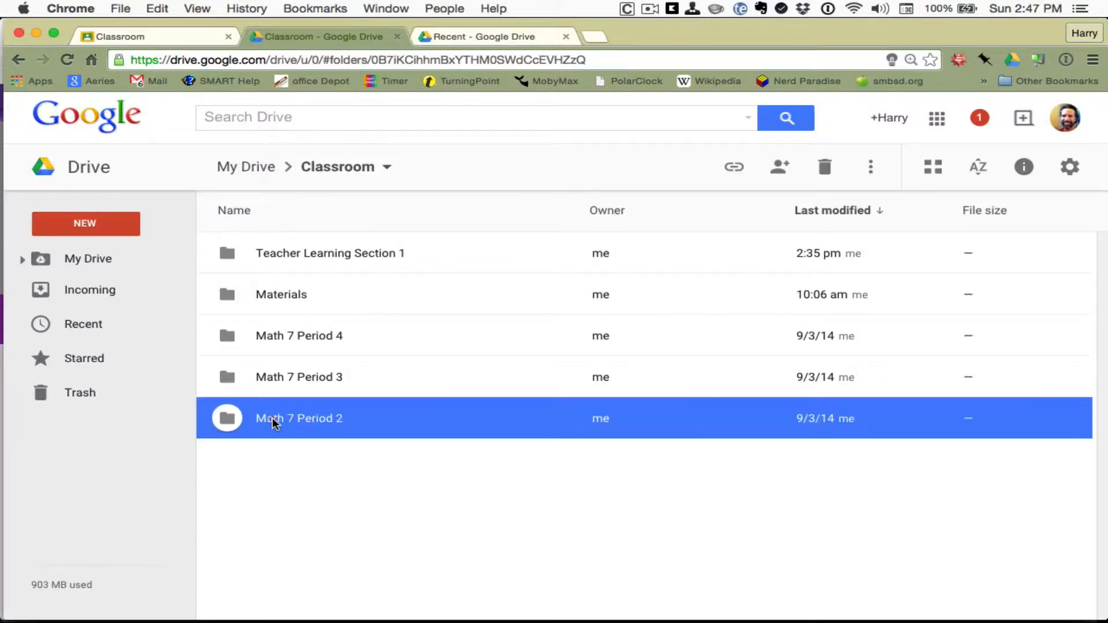
double_click(226, 418)
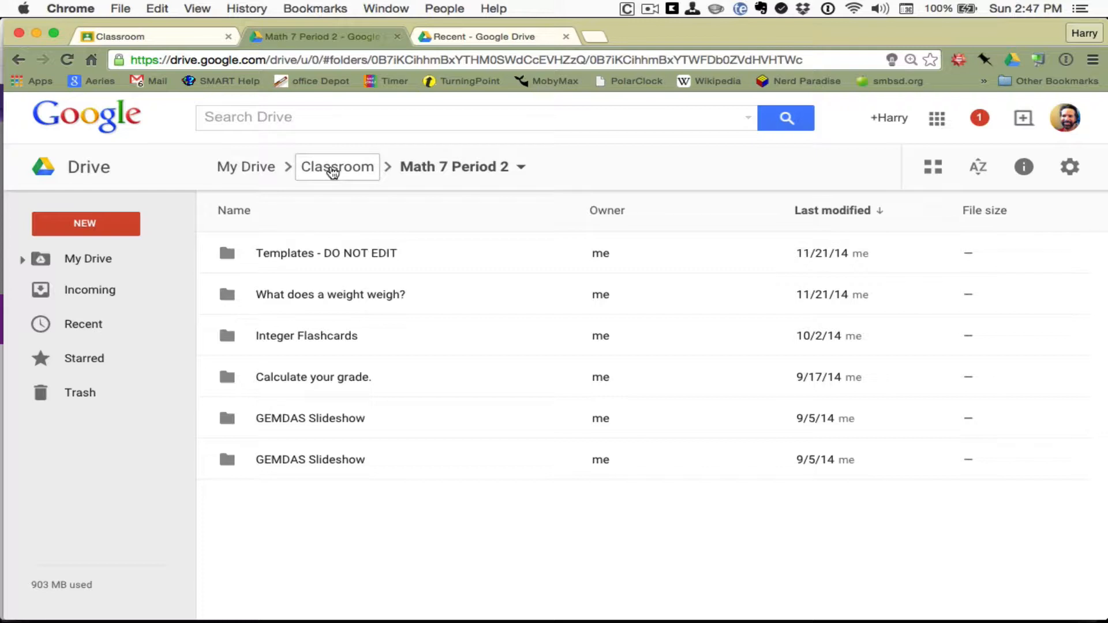
left_click(333, 170)
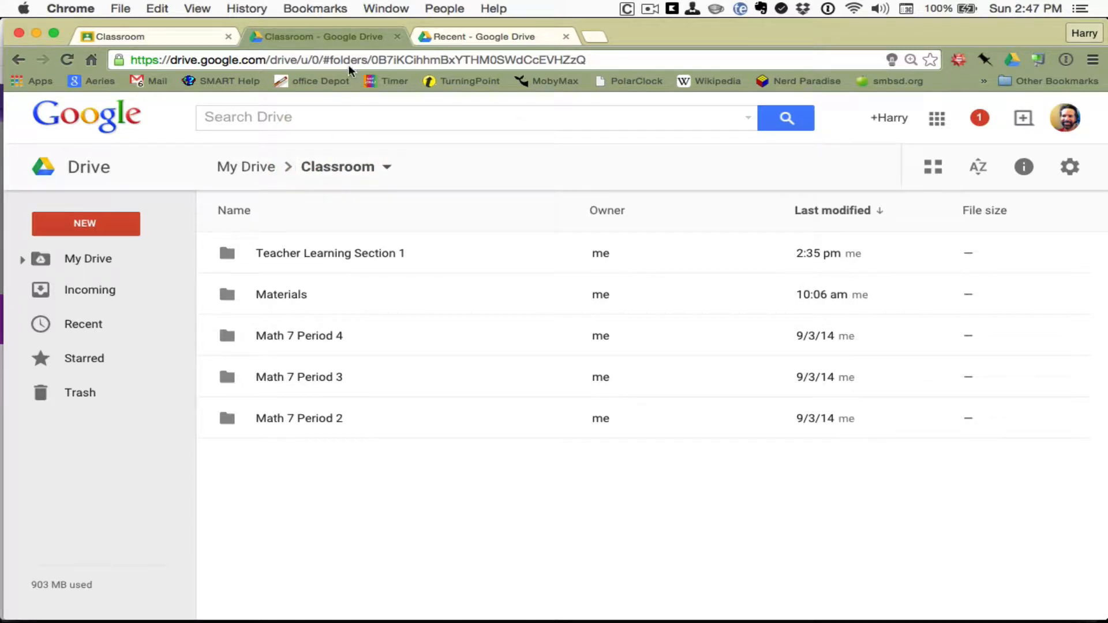
left_click(397, 37)
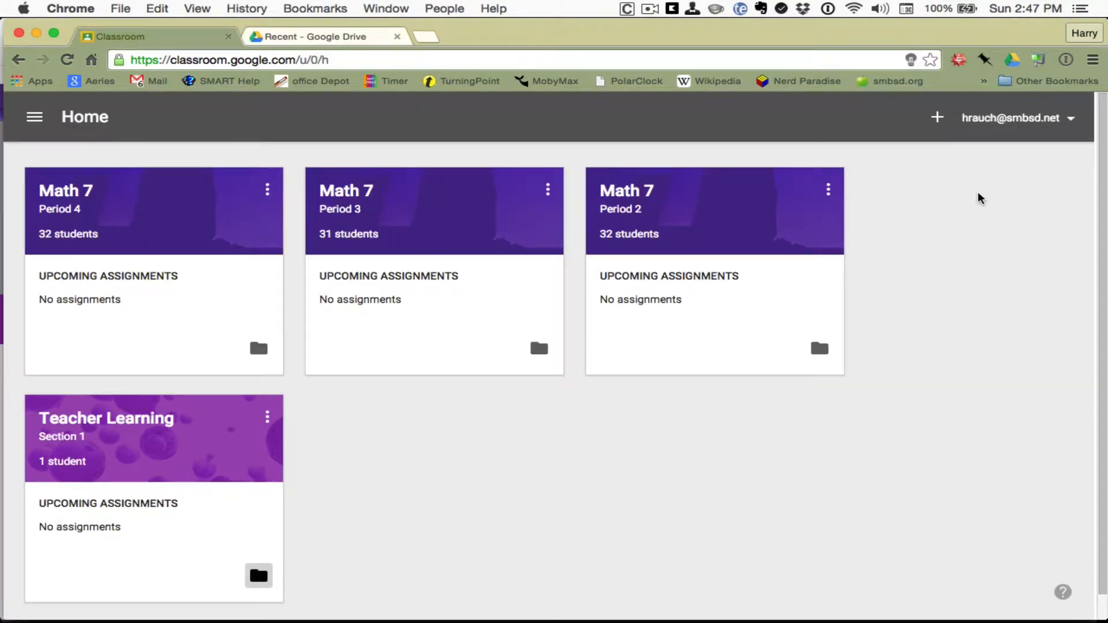
Step: Open Teacher Learning and apply the paintbrushes image from the theme Gallery as its banner
scroll(979, 198, "down", 2)
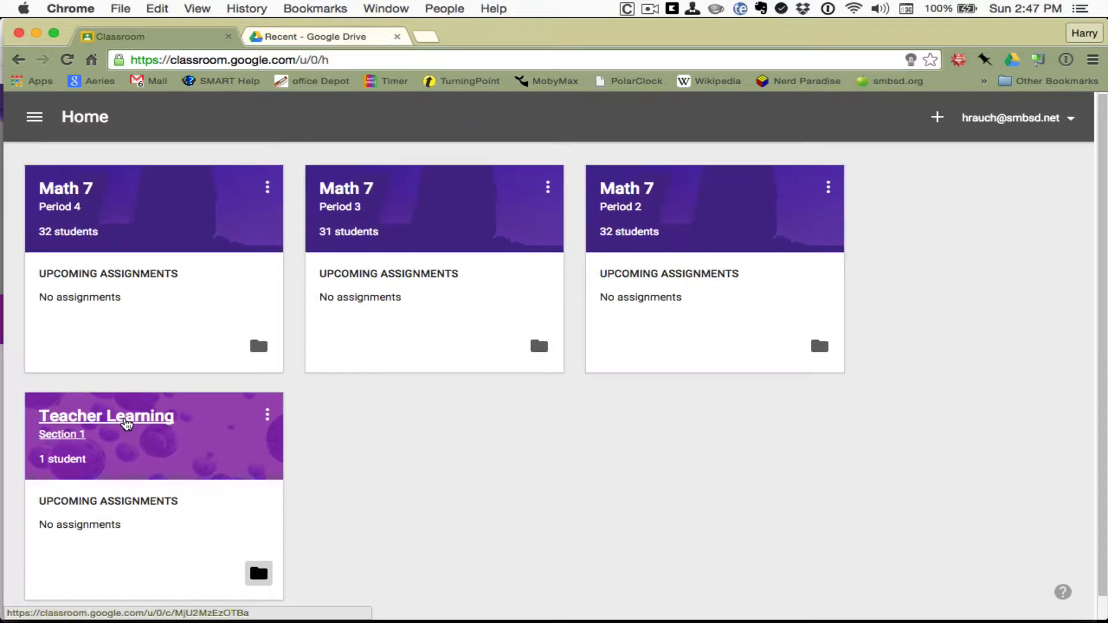
left_click(97, 419)
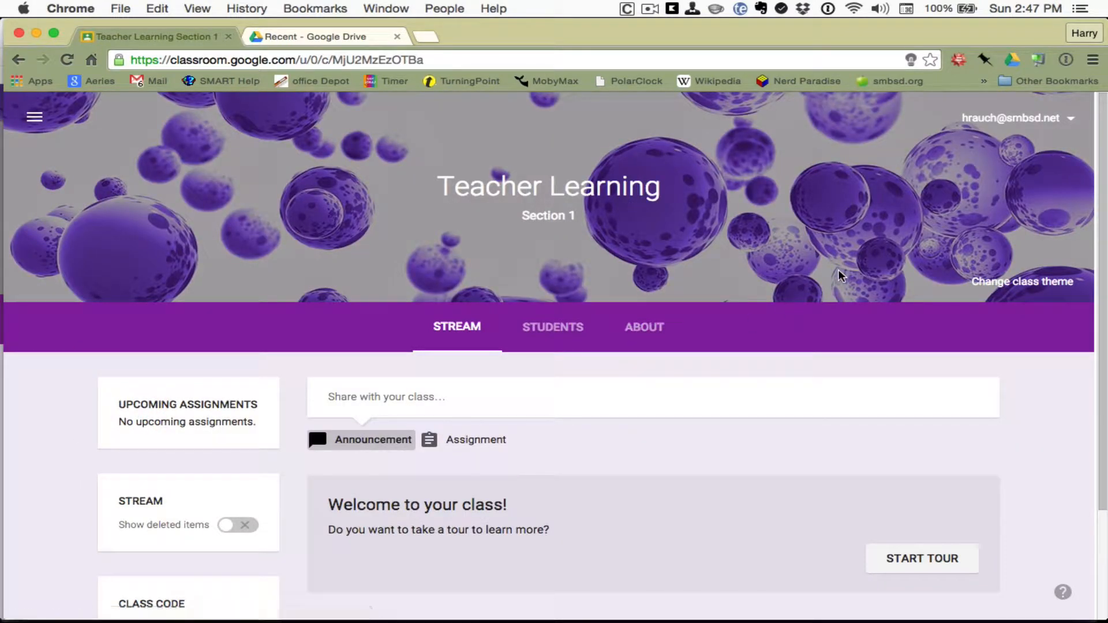
scroll(839, 271, "down", 1)
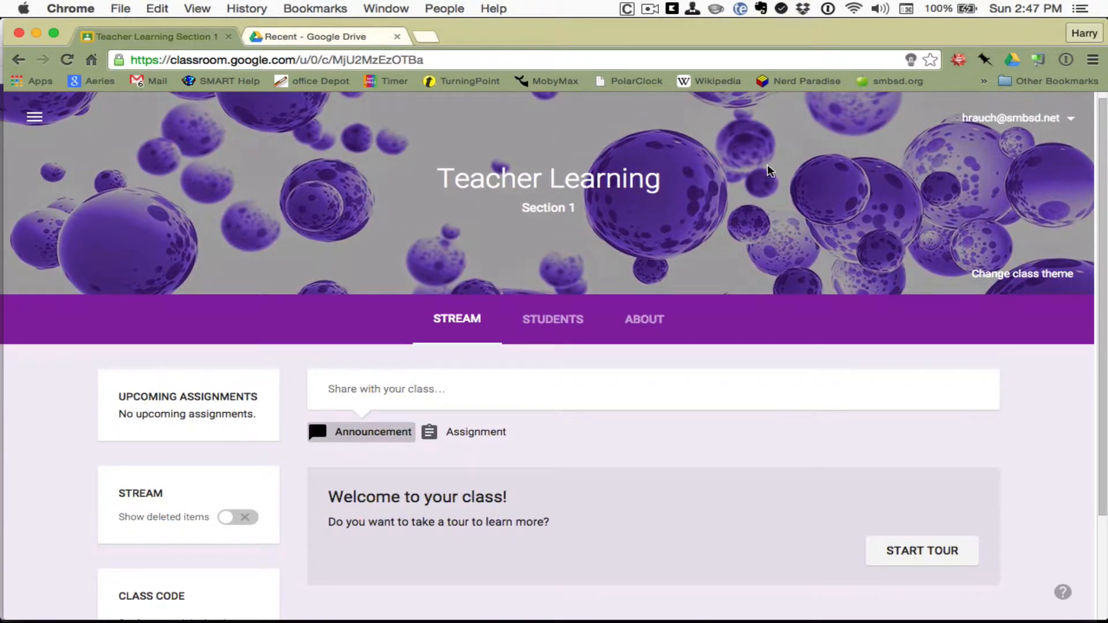
left_click(1023, 277)
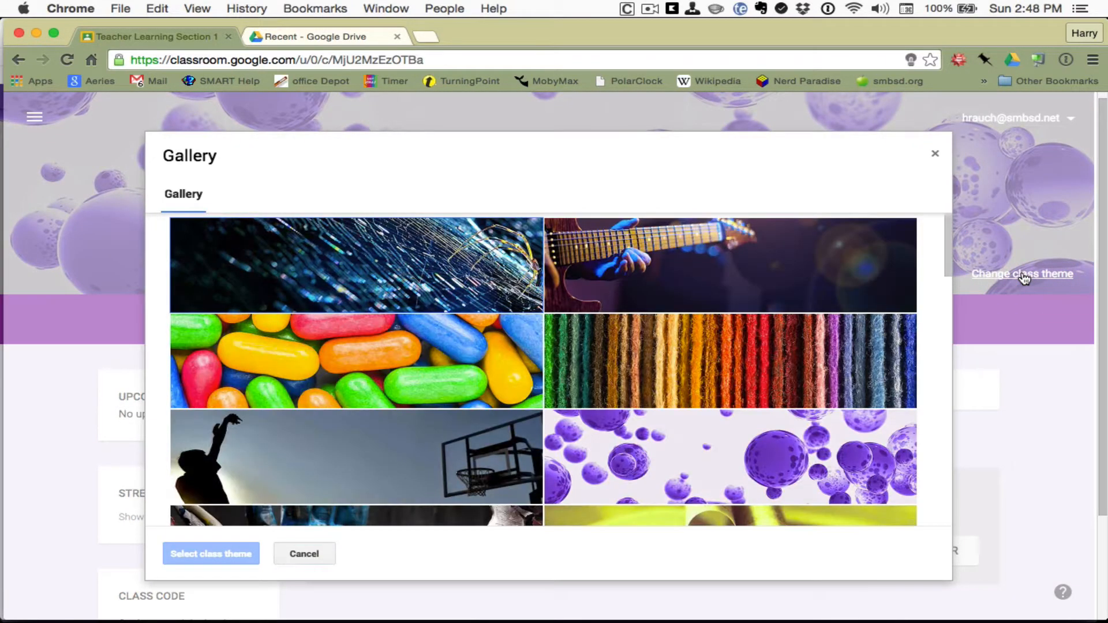
scroll(751, 363, "down", 10)
scroll(752, 363, "up", 5)
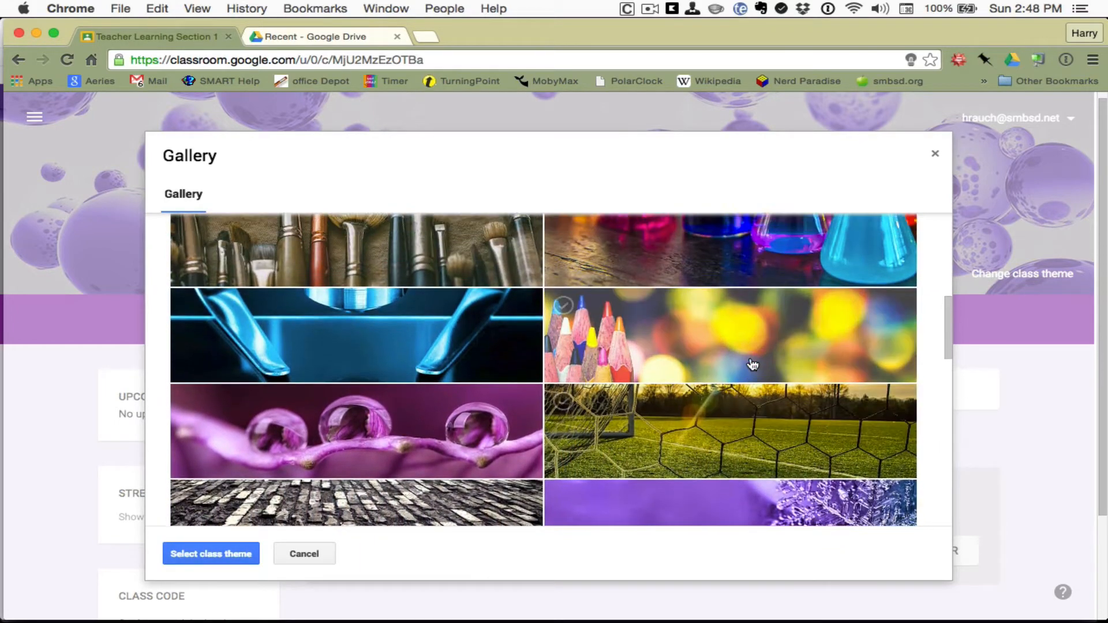
scroll(750, 363, "up", 3)
left_click(424, 355)
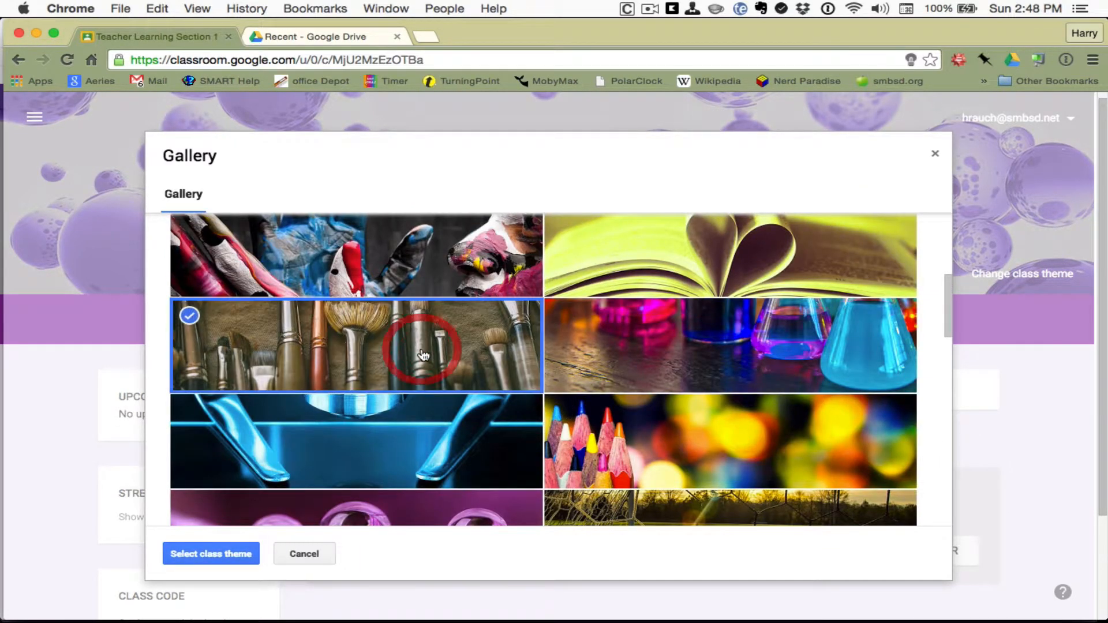
left_click(200, 553)
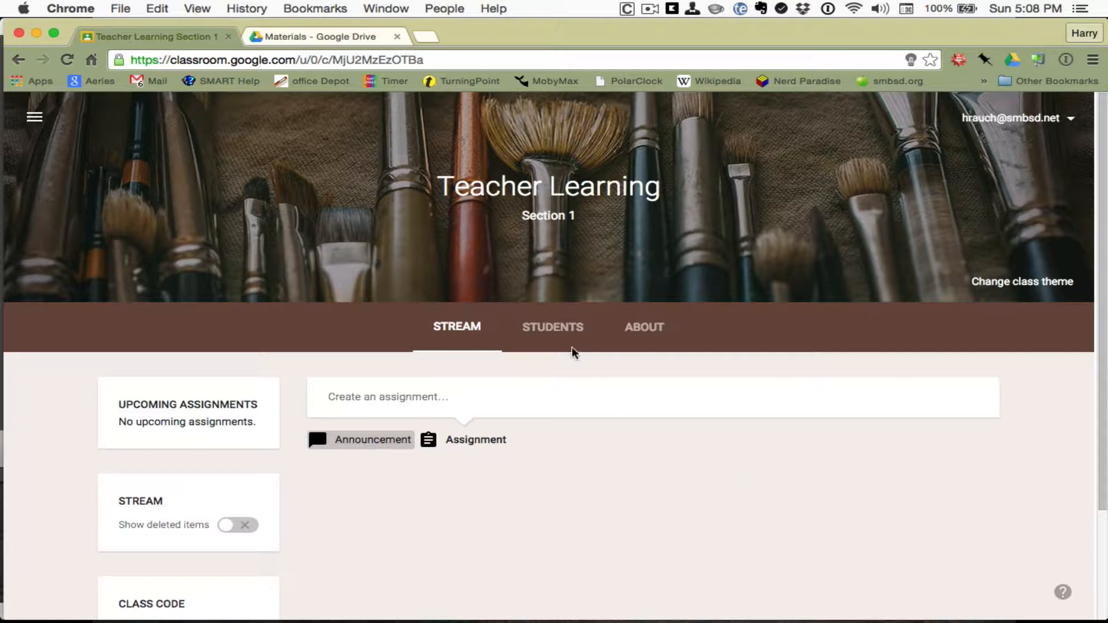
Step: On the Students page, change the posting permission to 'Only teacher can post or comment'
left_click(559, 327)
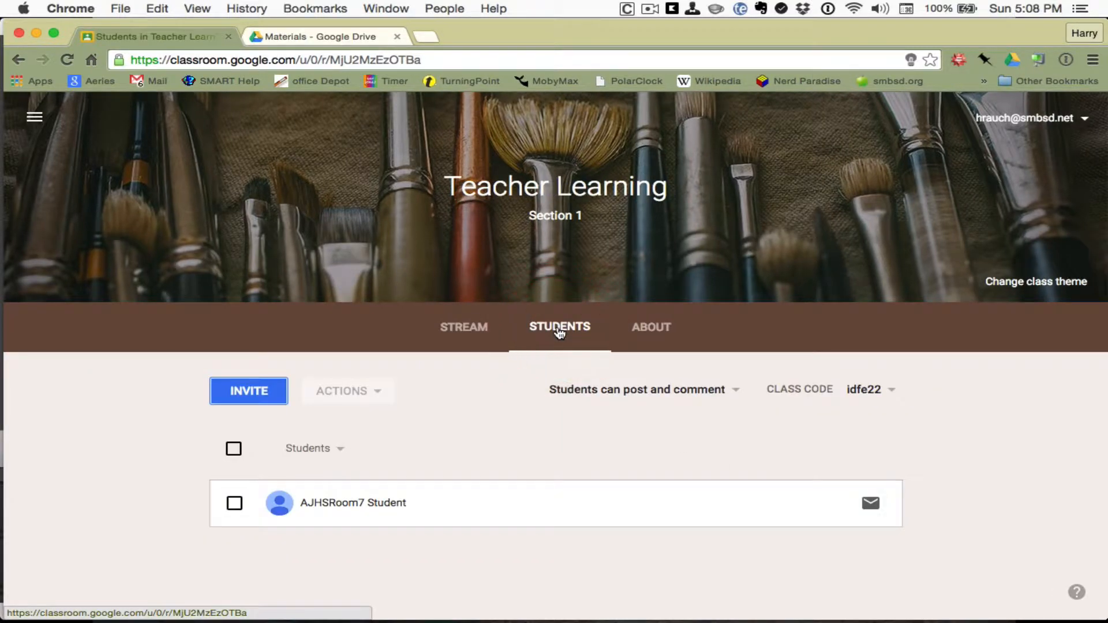
left_click(735, 392)
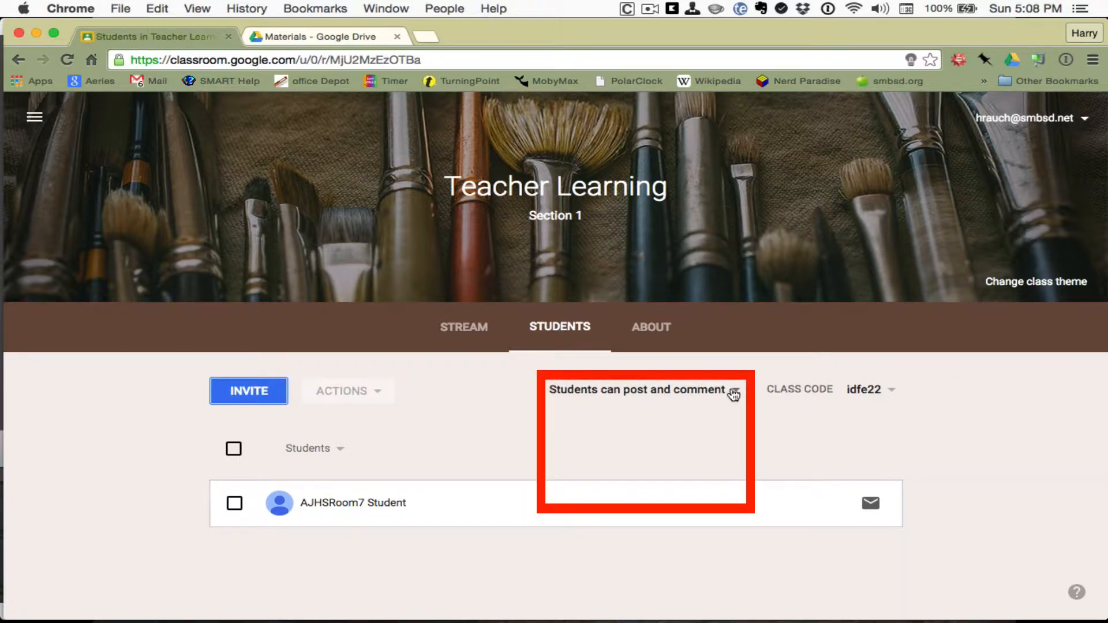
left_click(734, 394)
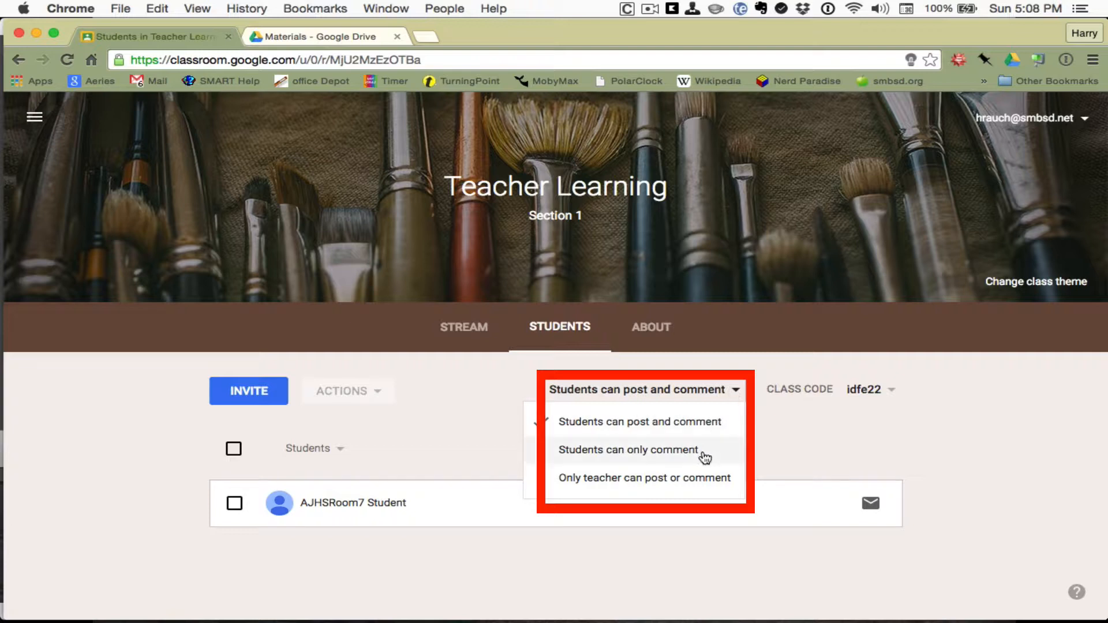
left_click(698, 482)
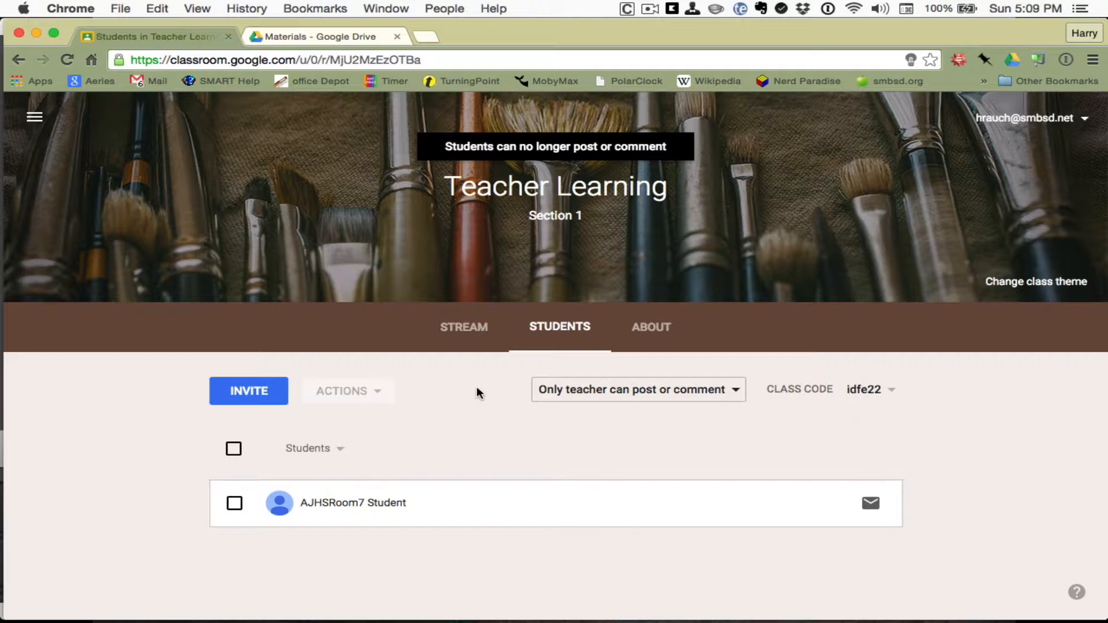
Step: Save the About card with name 'Teacher Learning' and description 'A safe place for teachers to practice with Google Classroom'
left_click(663, 339)
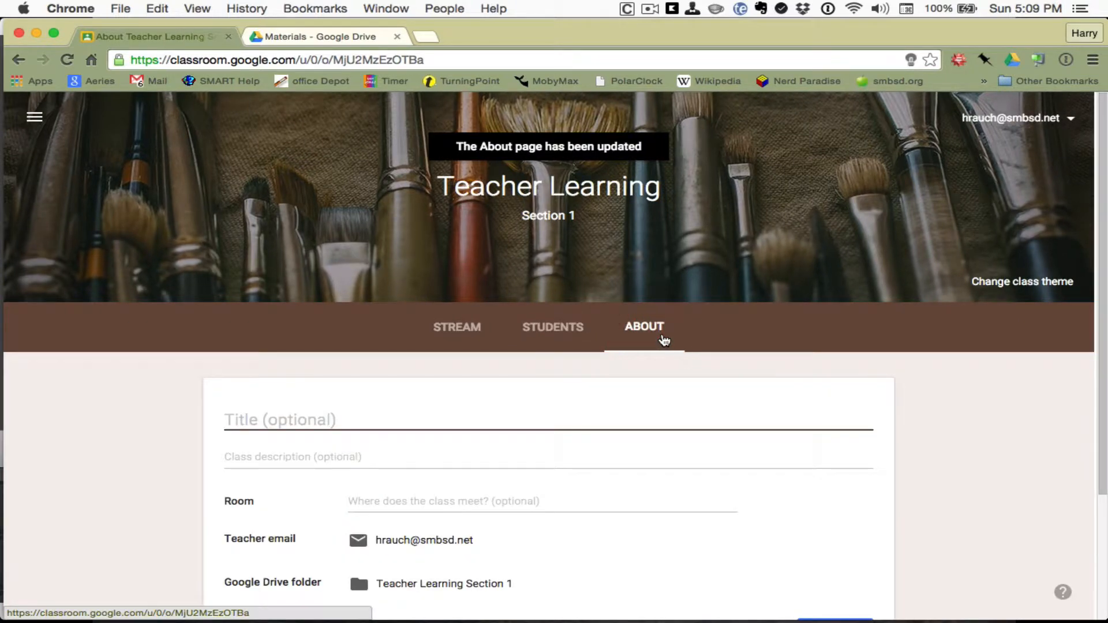
scroll(941, 422, "down", 1)
scroll(939, 417, "down", 2)
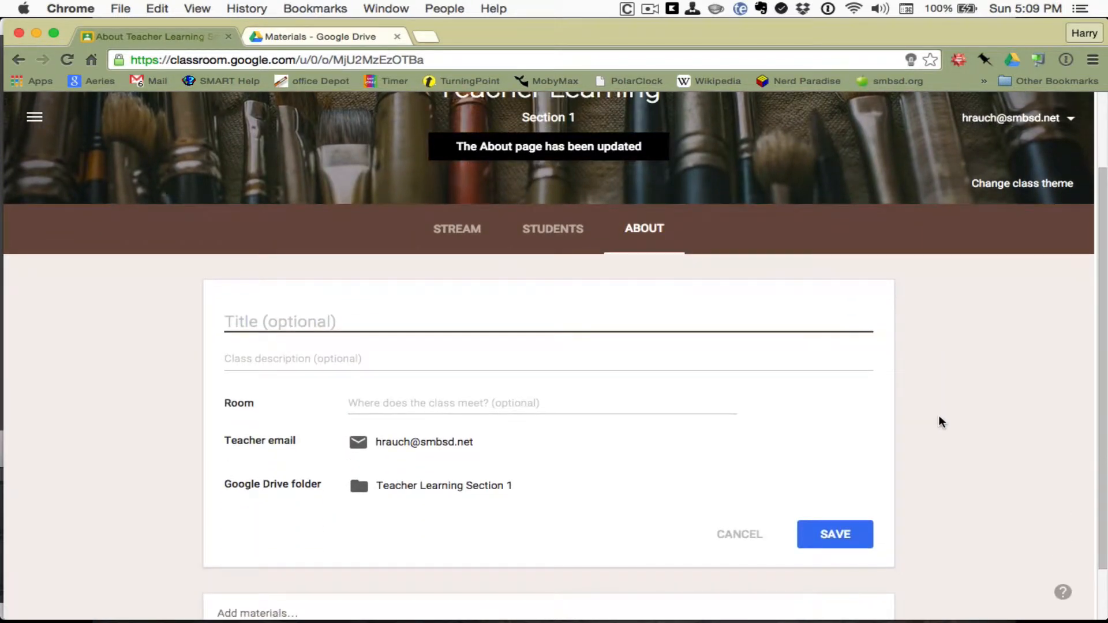
scroll(939, 417, "down", 3)
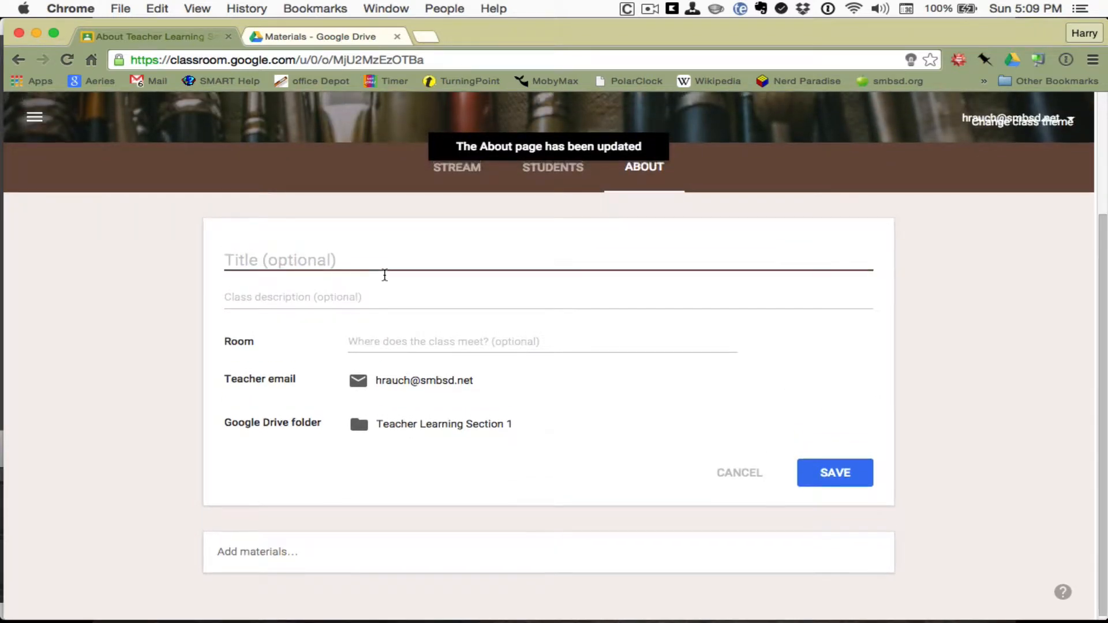
scroll(385, 275, "up", 3)
scroll(385, 275, "down", 2)
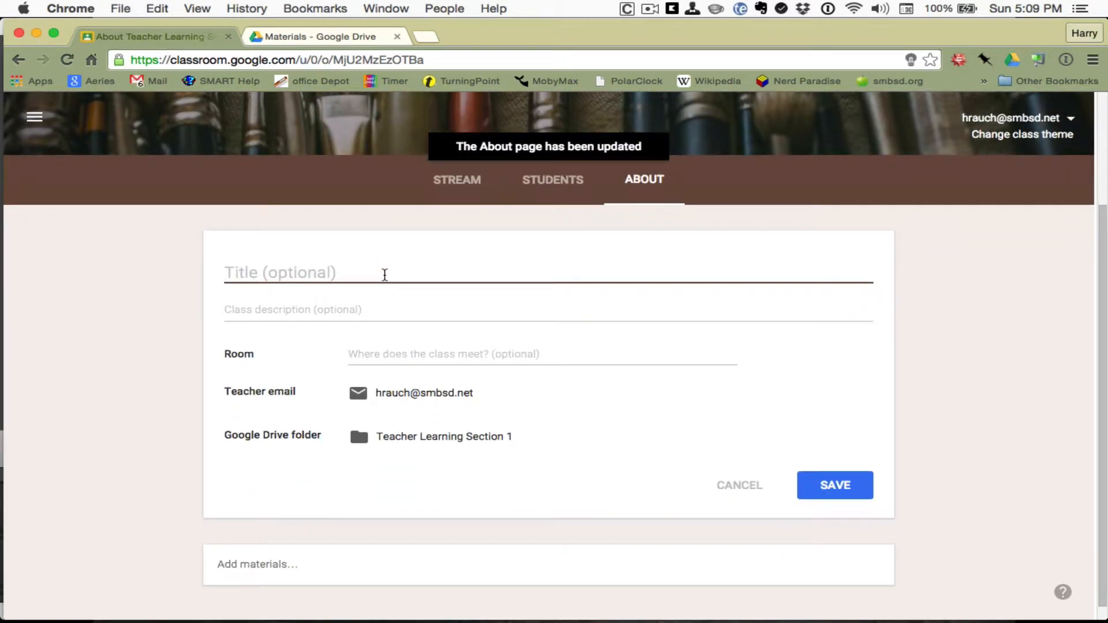
type("Teacher Learning")
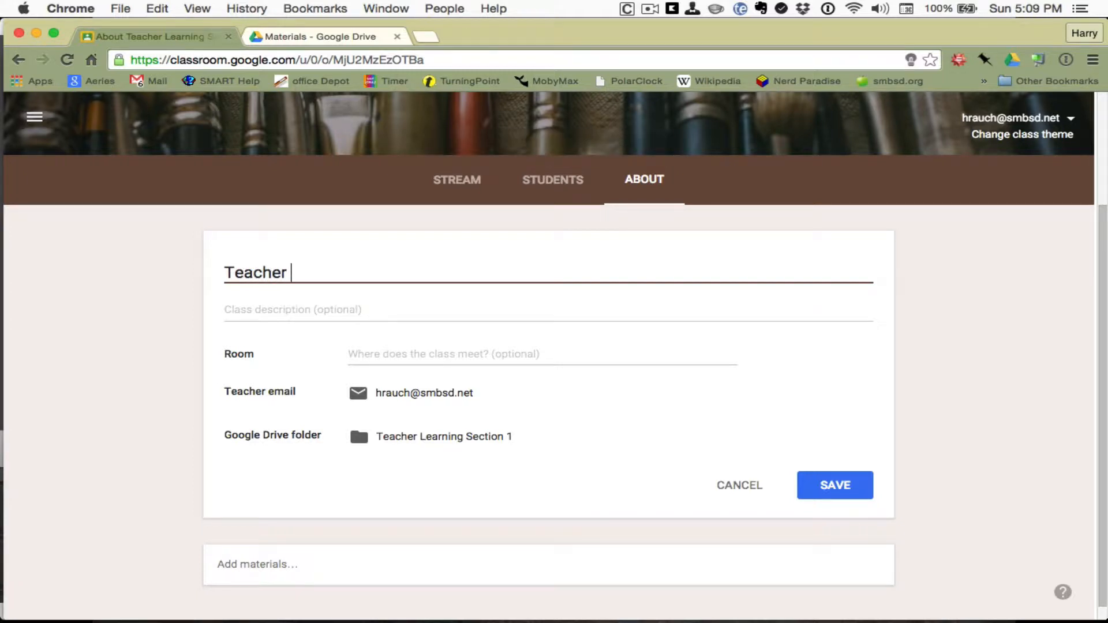
key("Tab")
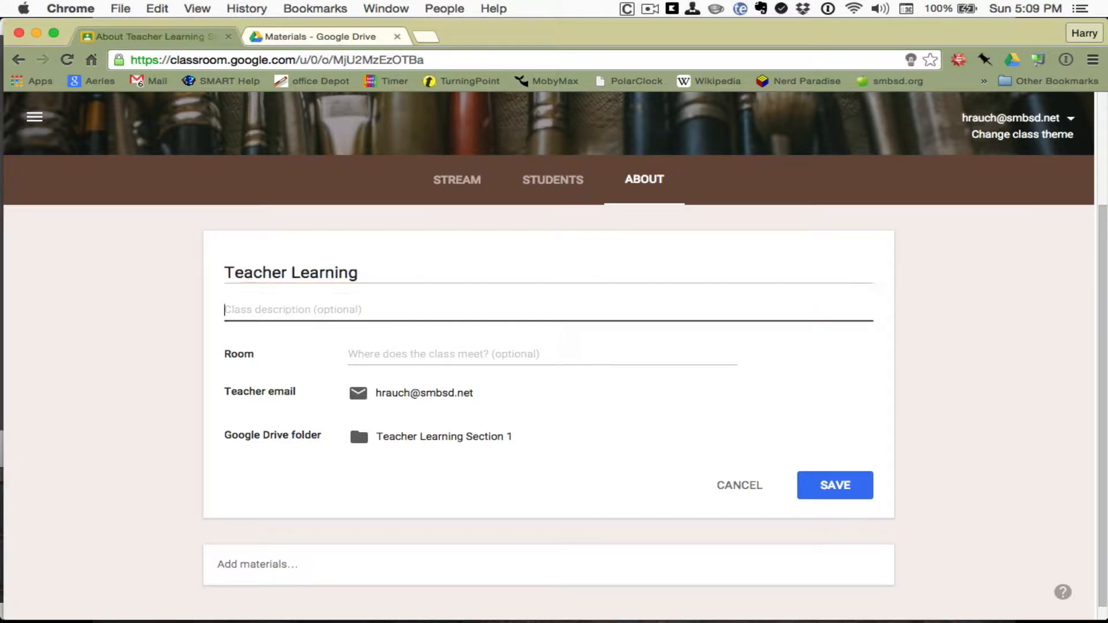
type("A sa")
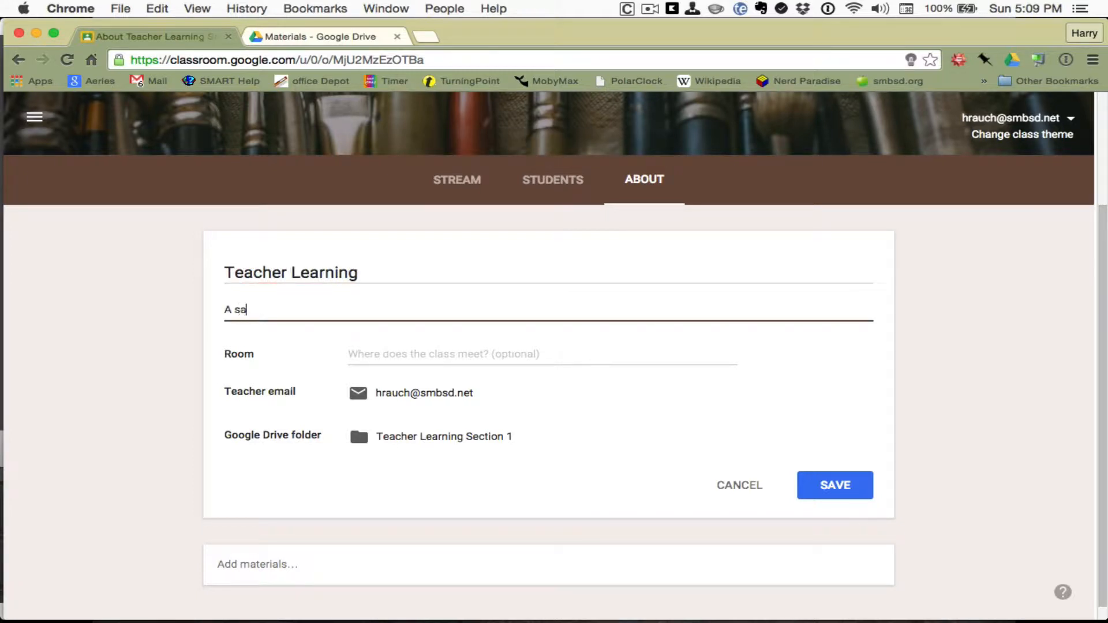
type("fe place for teacher")
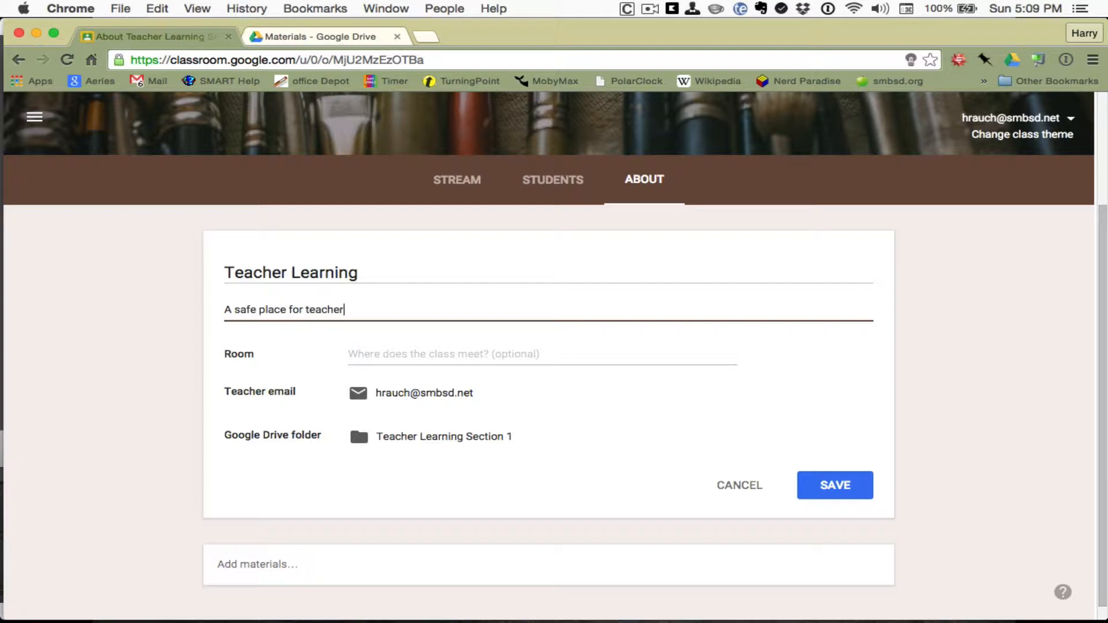
type("s to practice with Google ")
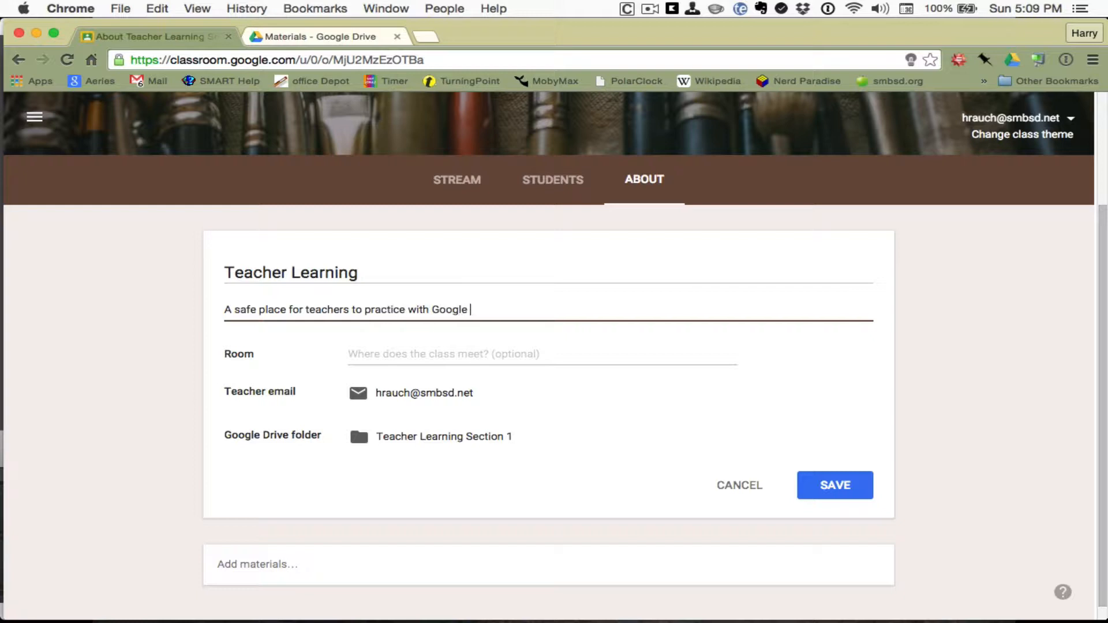
type("Classroom")
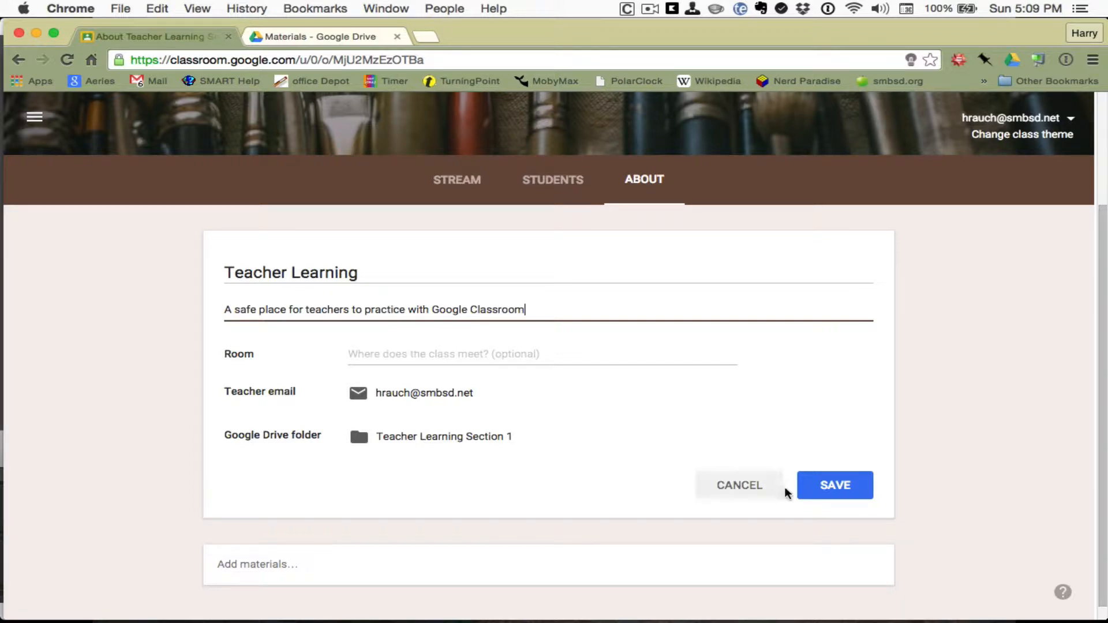
left_click(827, 487)
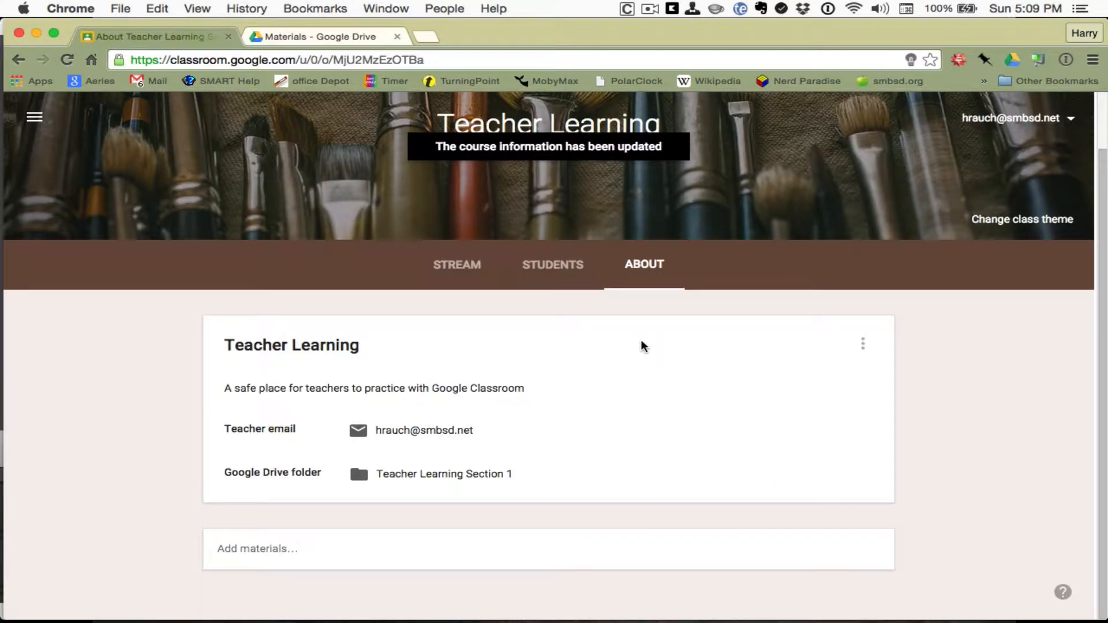
left_click(462, 259)
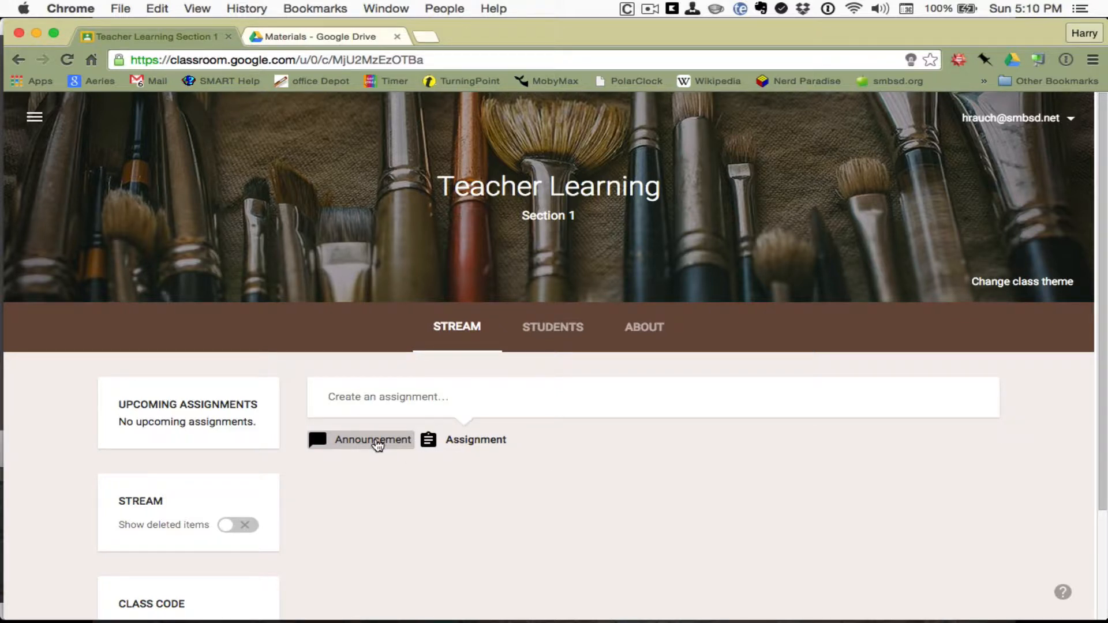
left_click(374, 441)
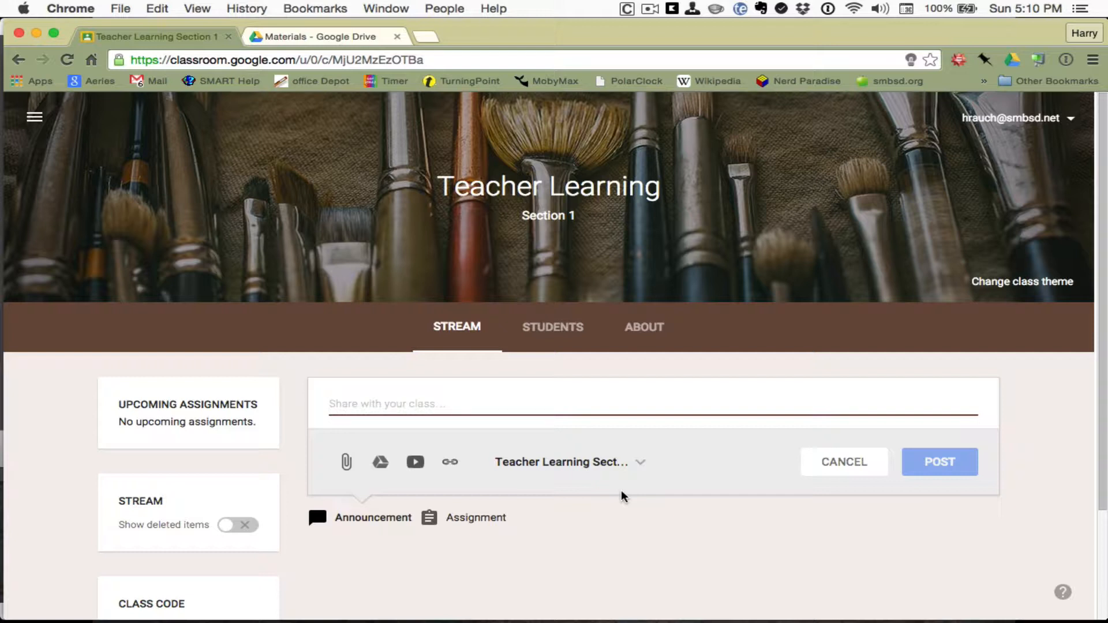
type("Explor")
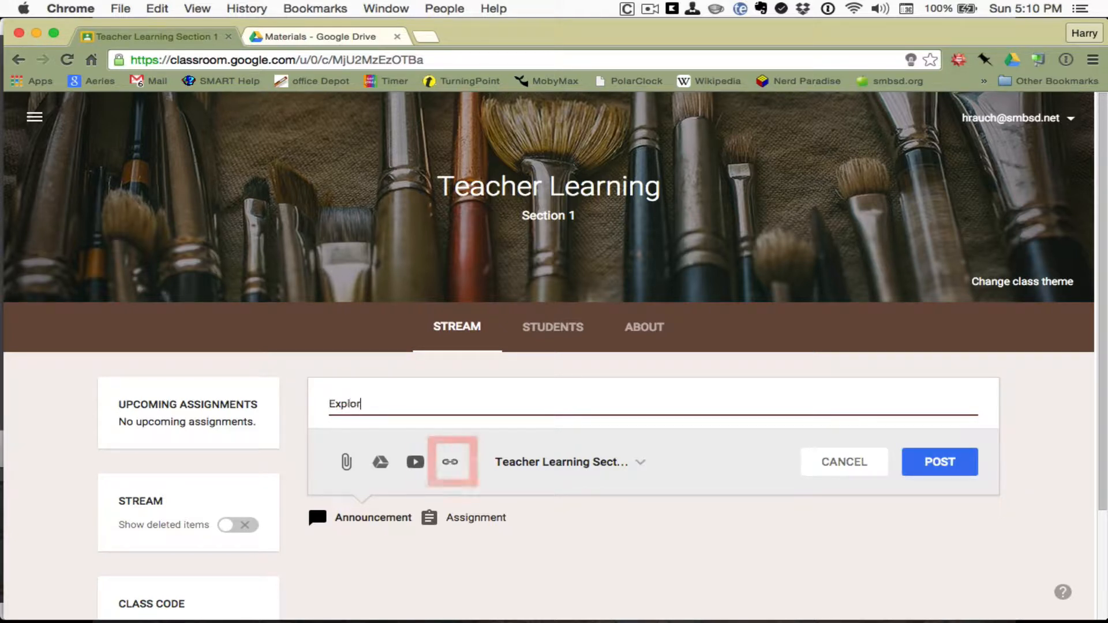
type("e this website")
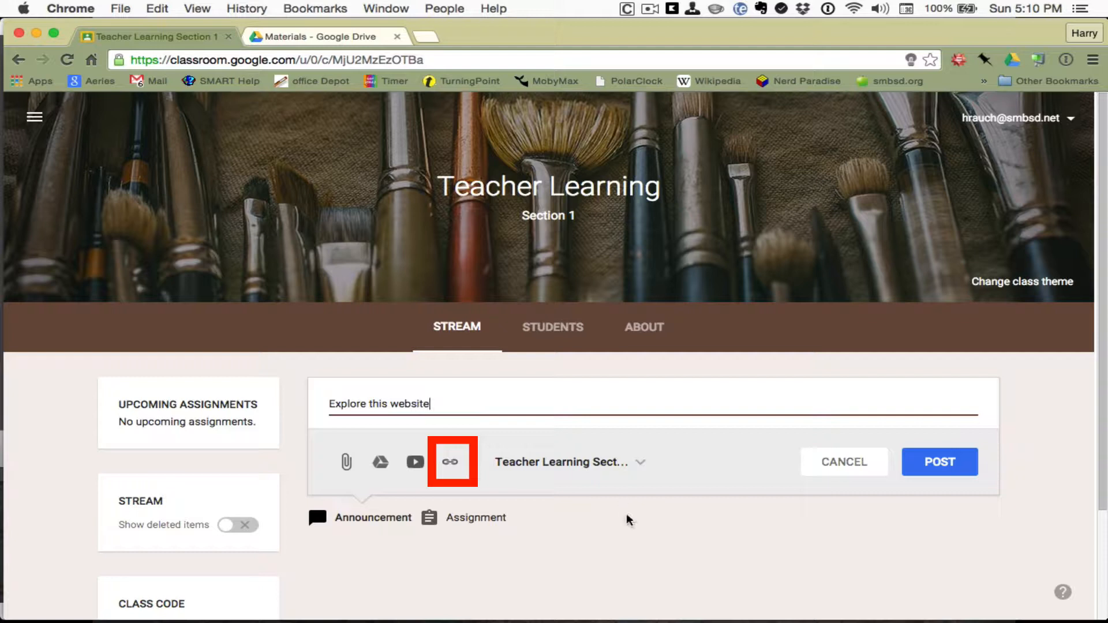
left_click(451, 462)
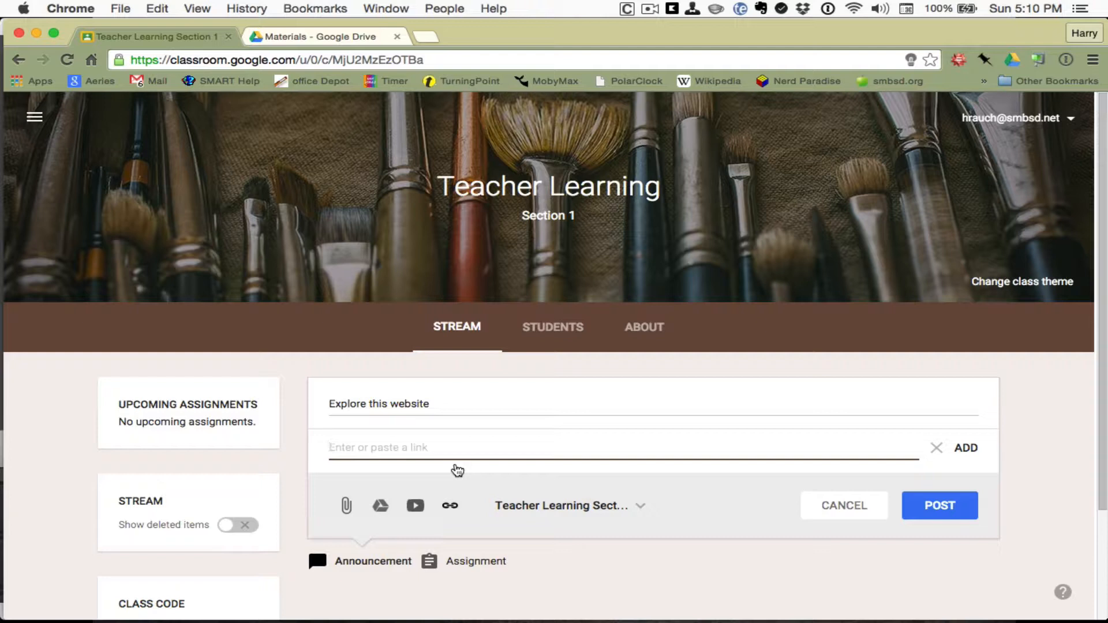
type("h")
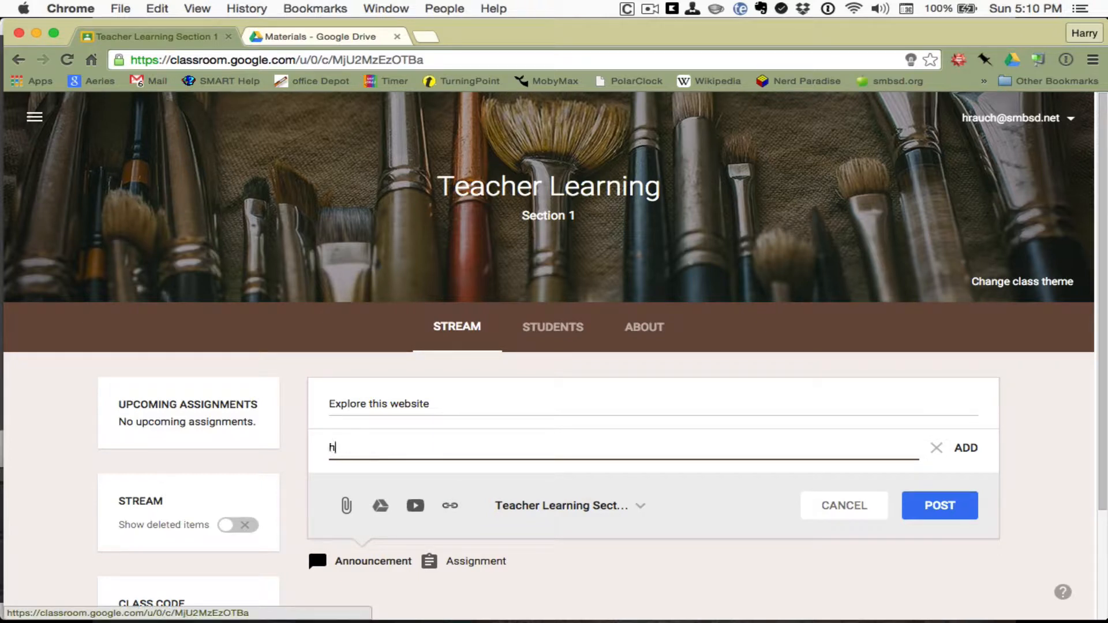
type("ttp://mrrauch.com")
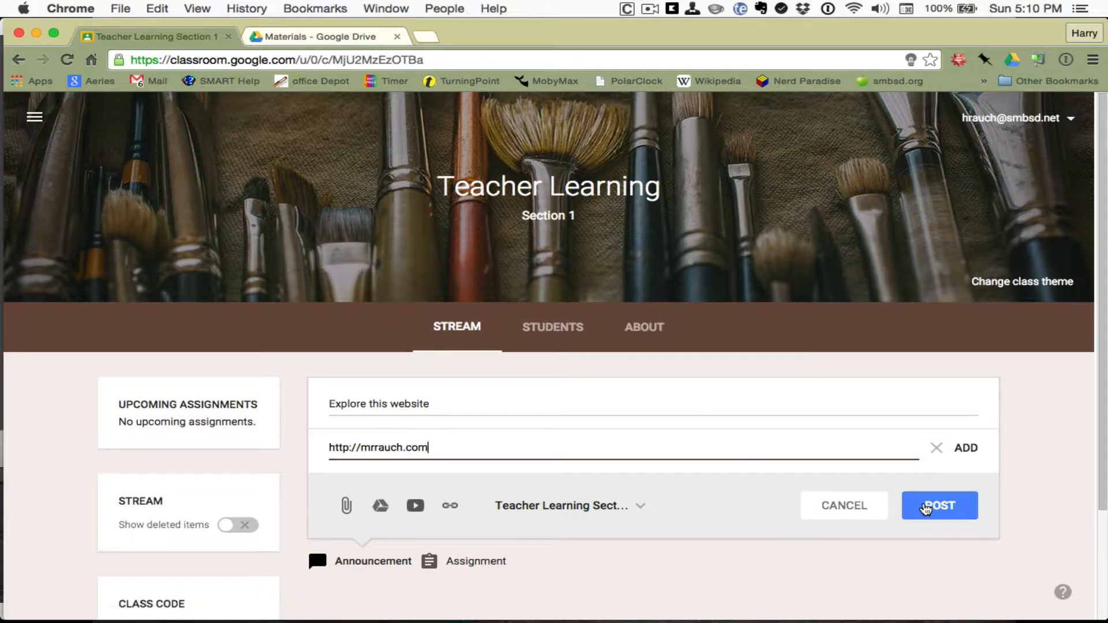
left_click(925, 506)
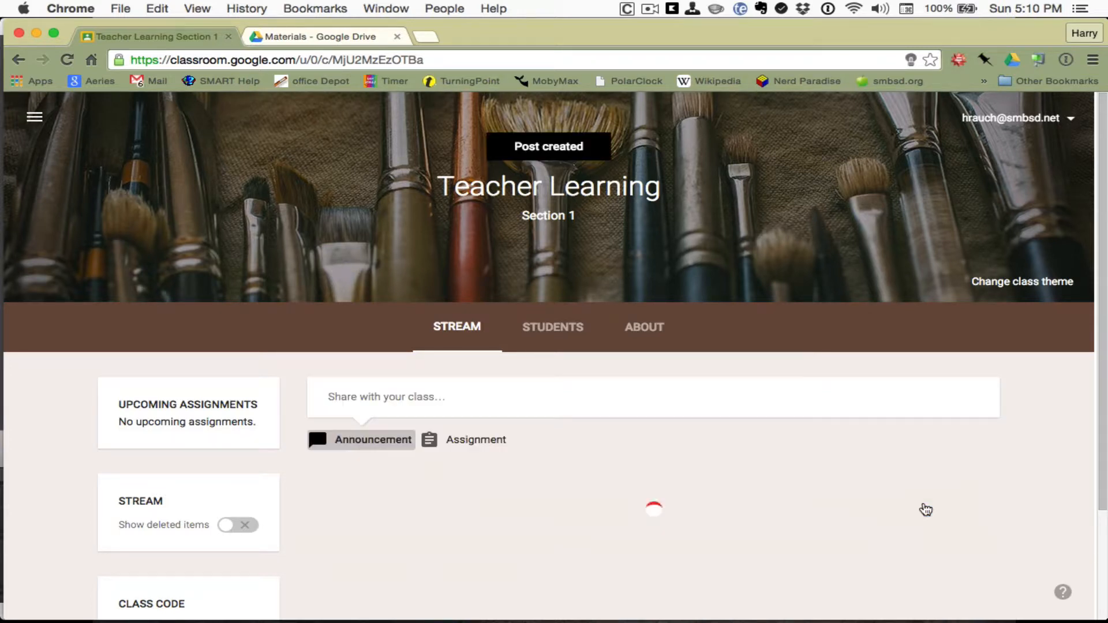
Step: Open the announcement's linked website to check it, then close that tab
scroll(926, 507, "down", 3)
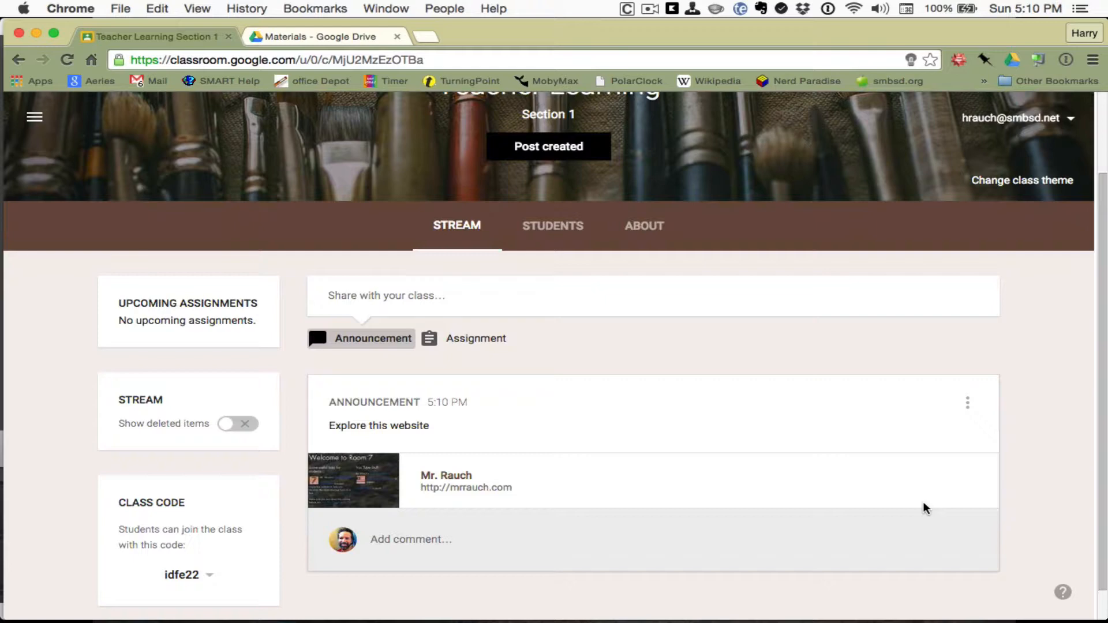
scroll(925, 507, "up", 1)
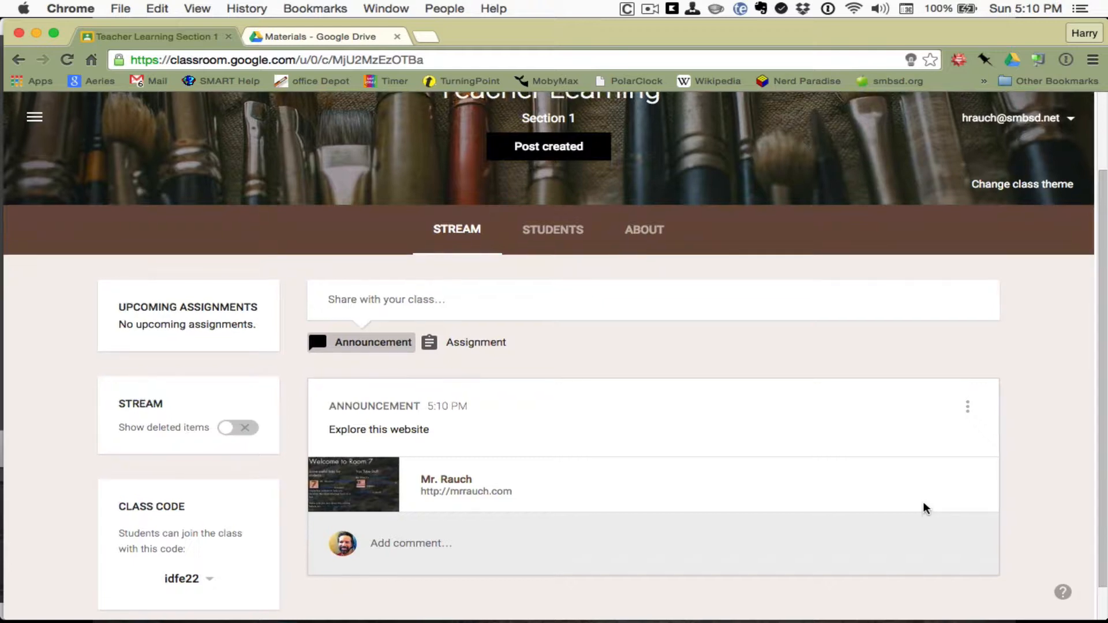
left_click(444, 483)
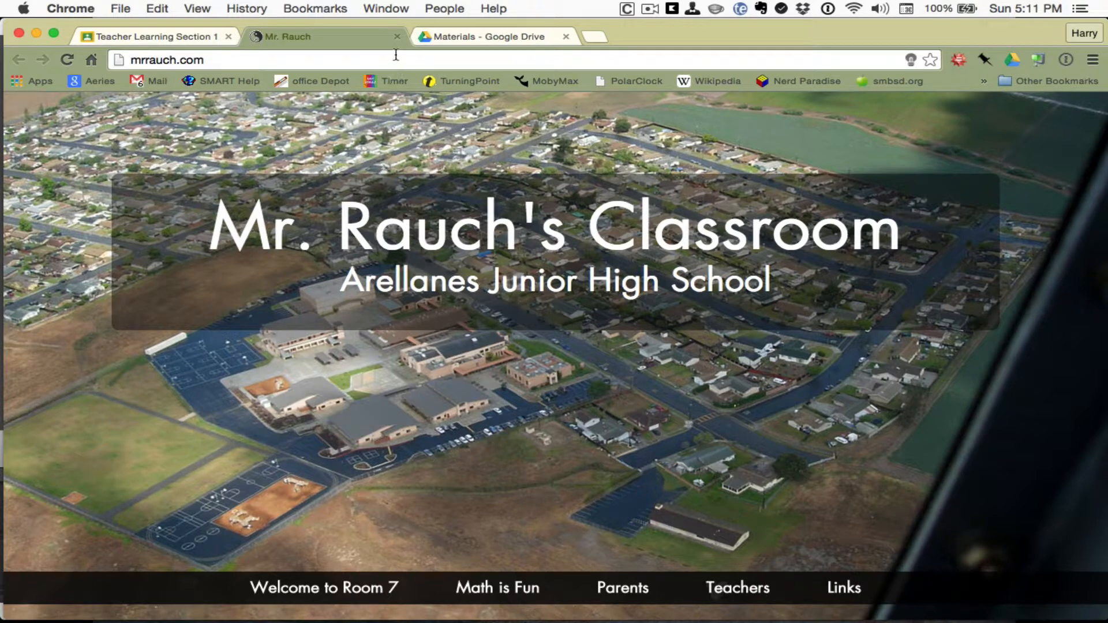
left_click(398, 36)
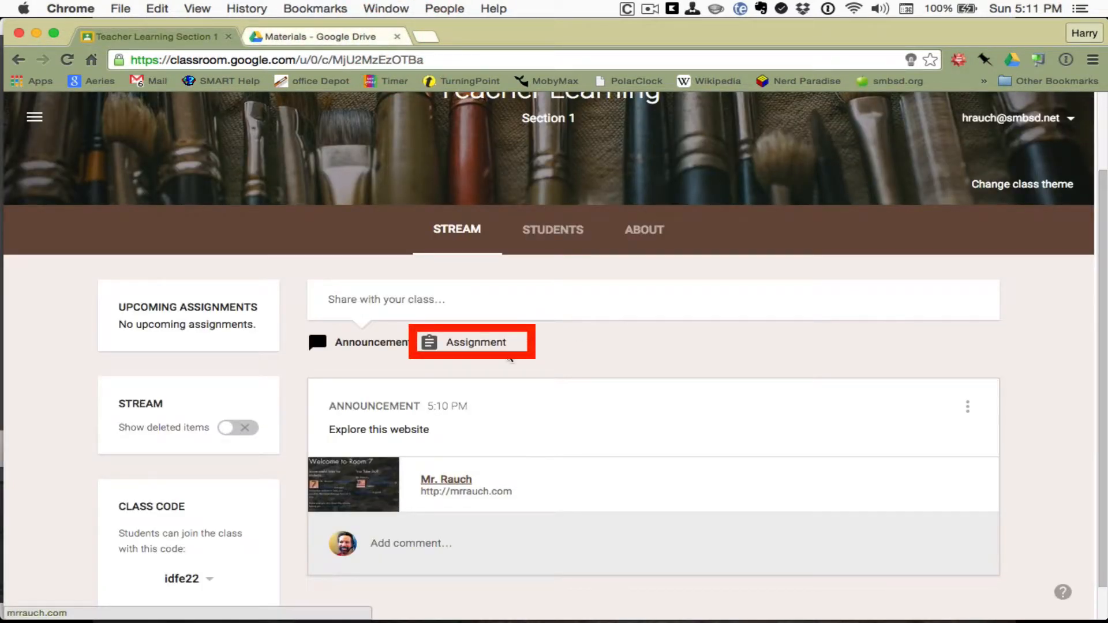
Step: Draft assignment 'GEMDAS Slideshow' with description 'Create a slideshow for your GEMDAS acronym with examples'
left_click(470, 343)
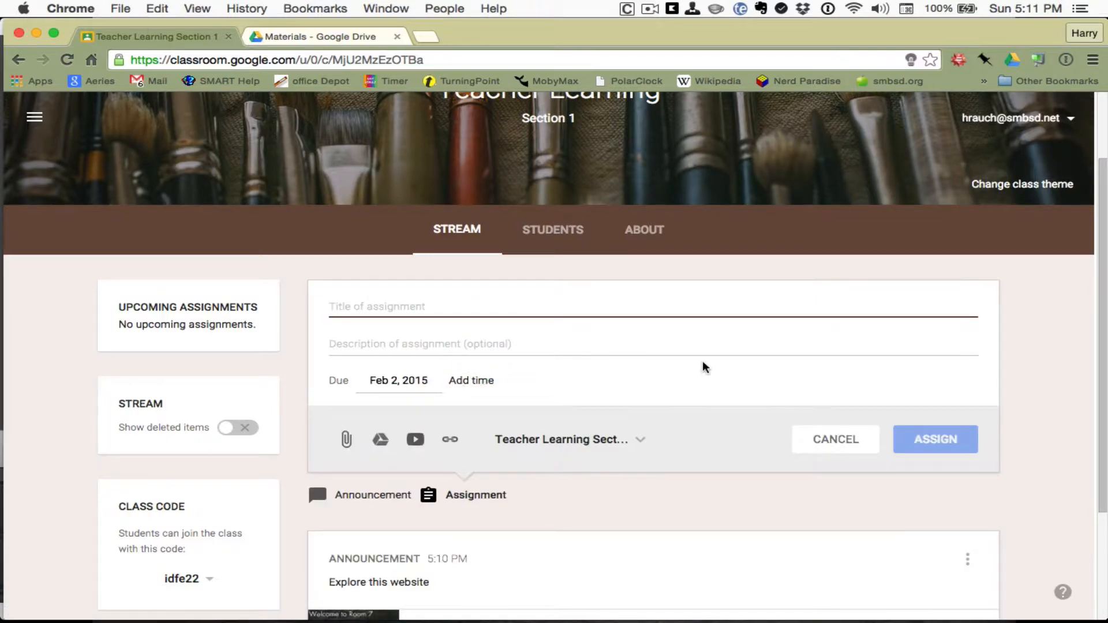
scroll(709, 367, "down", 1)
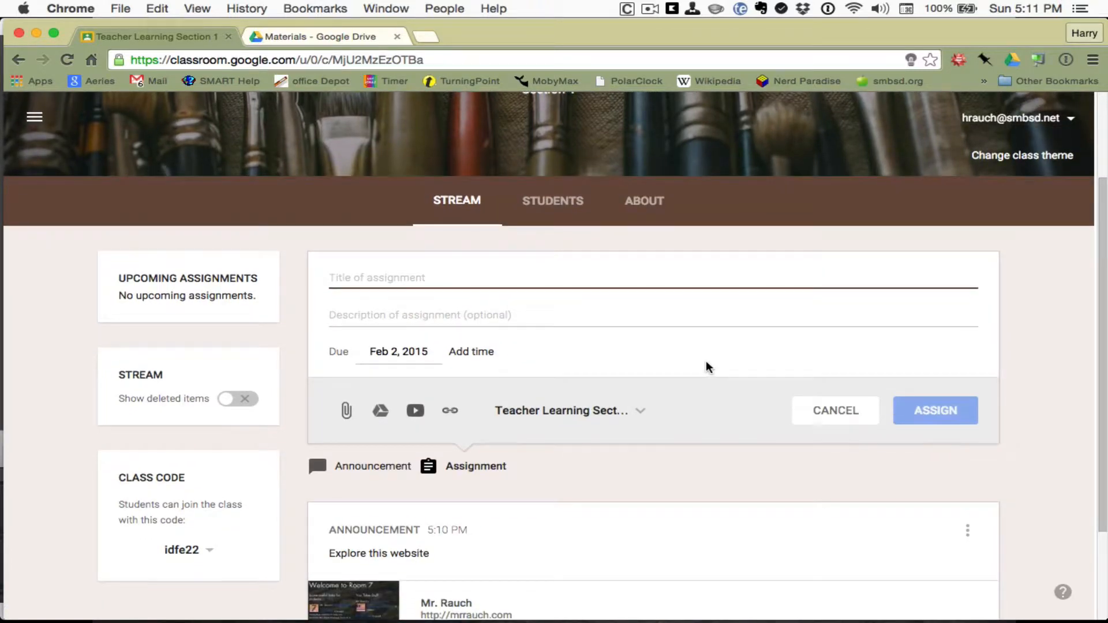
scroll(709, 367, "up", 3)
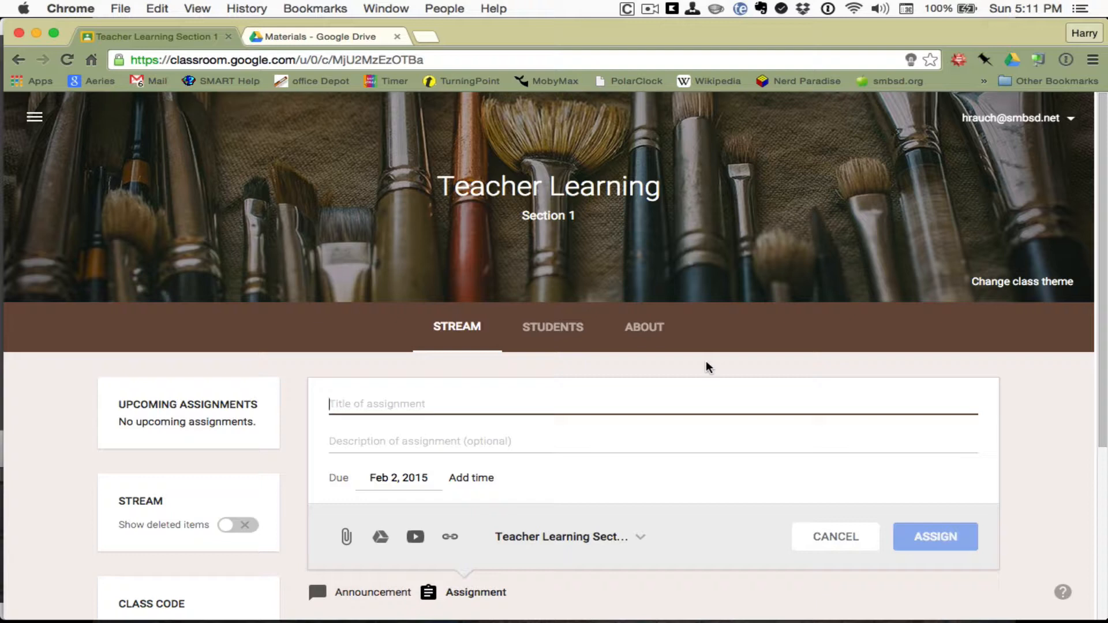
type("Gem")
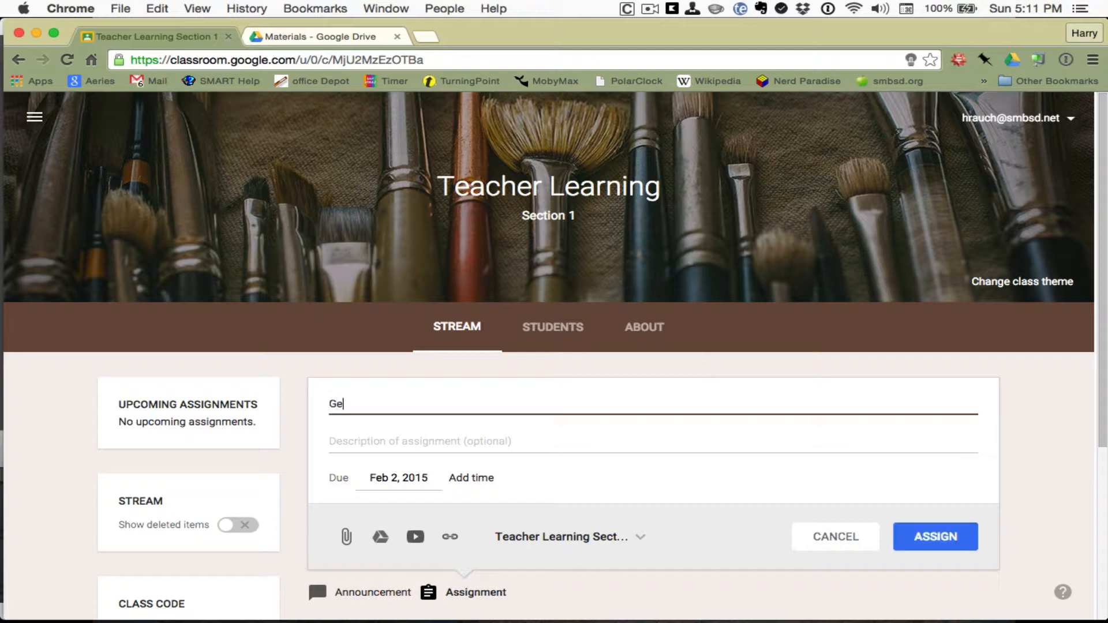
key("BackSpace")
key("BackSpace")
type("EMDAS Slideshow")
key("Tab")
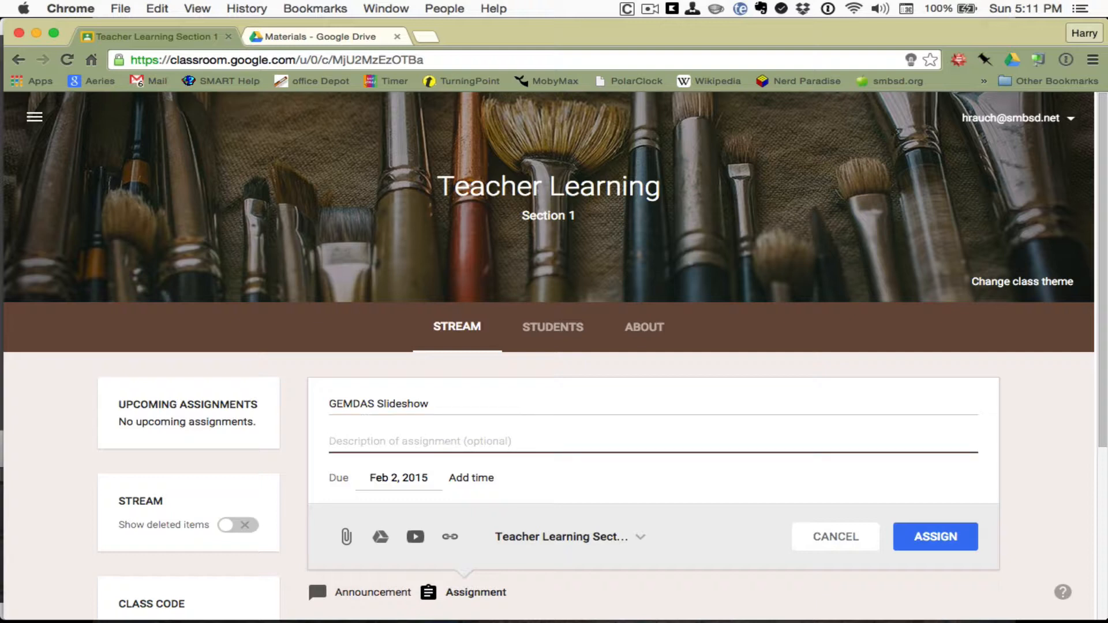
type("Crea")
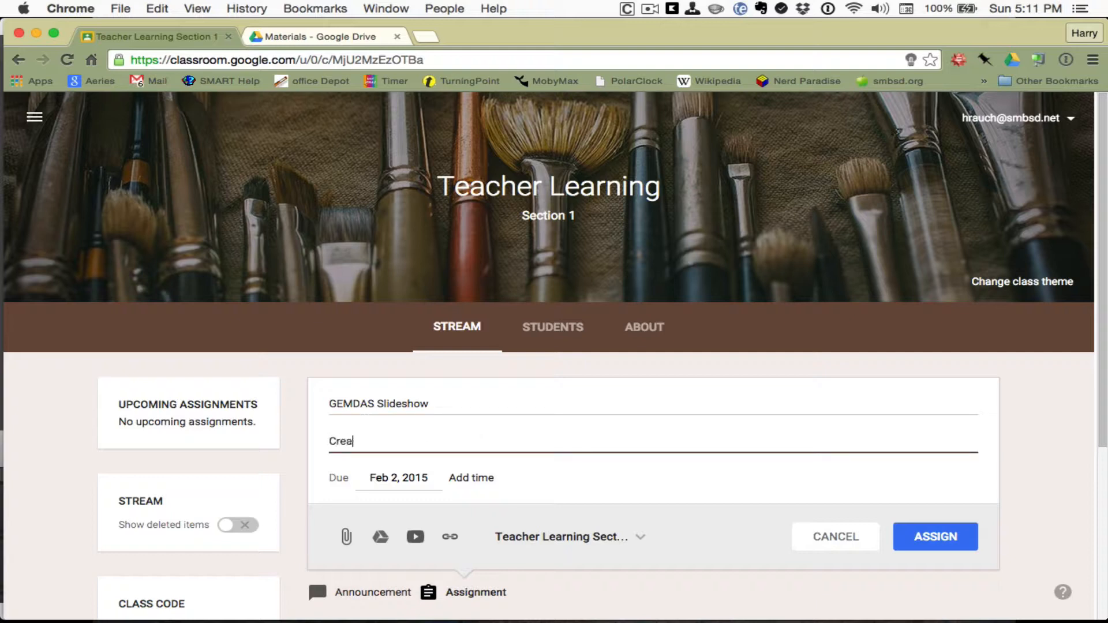
type("te a slideshow for your ")
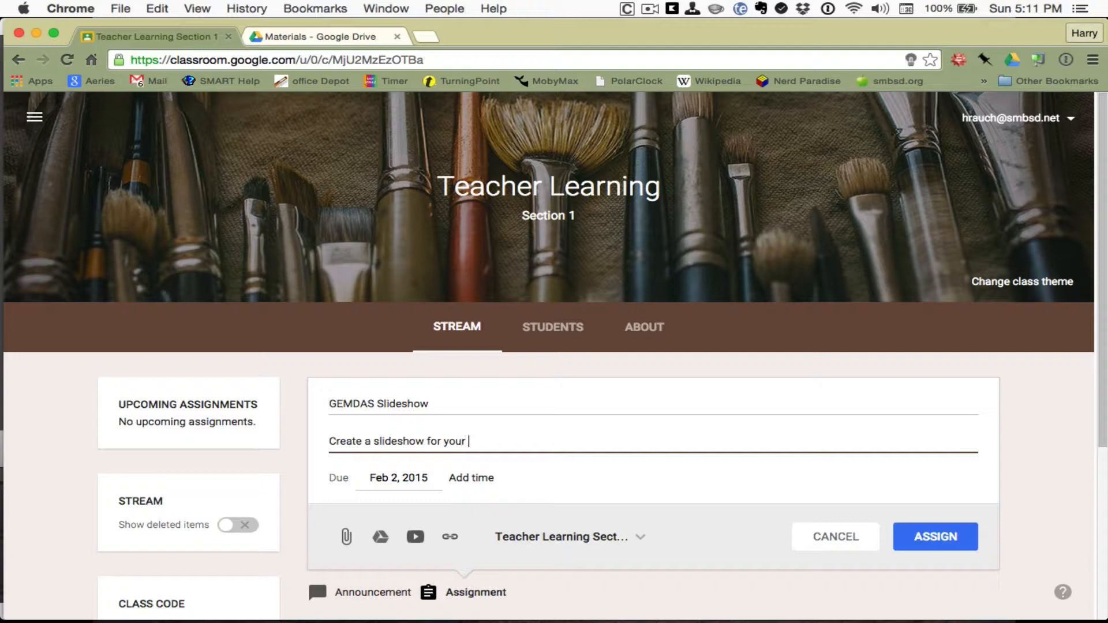
type("GEMDAS acronym with ")
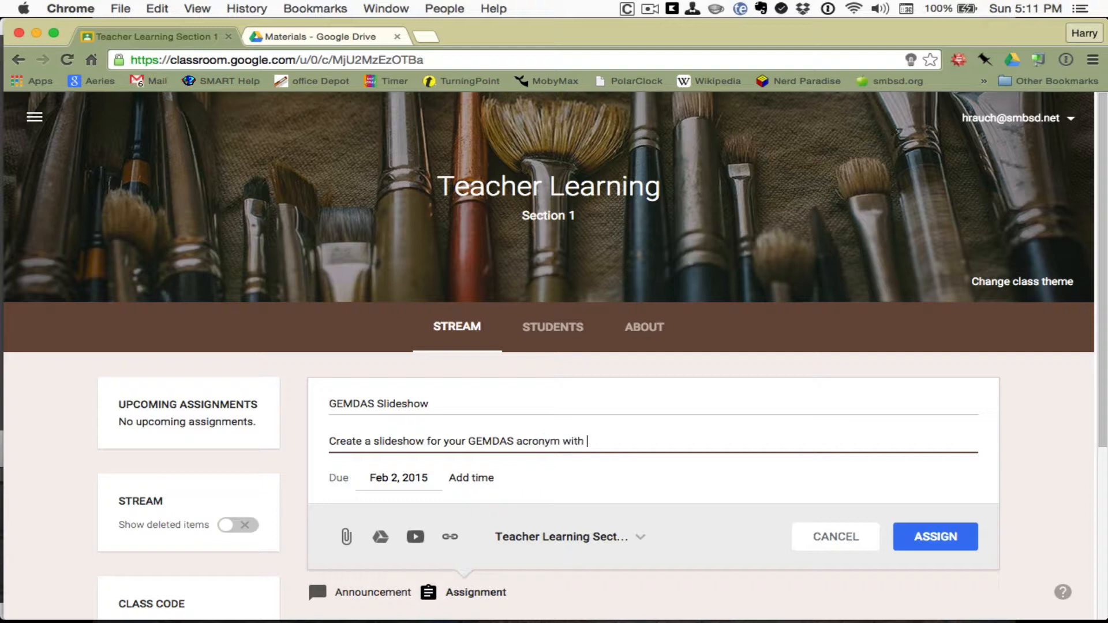
type("examples")
scroll(679, 371, "down", 2)
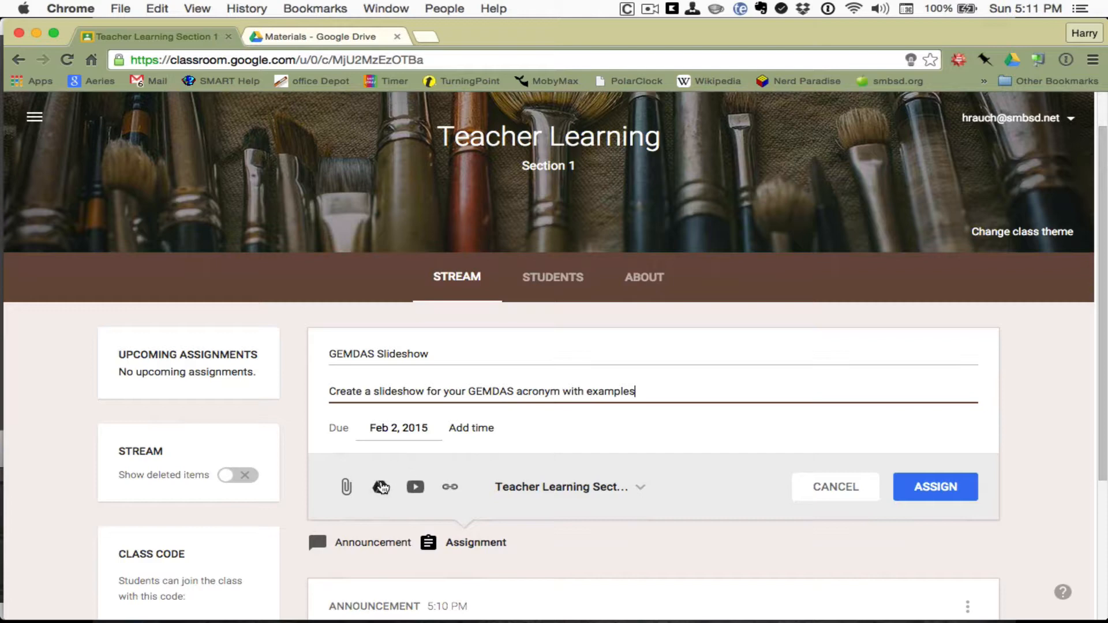
left_click(380, 487)
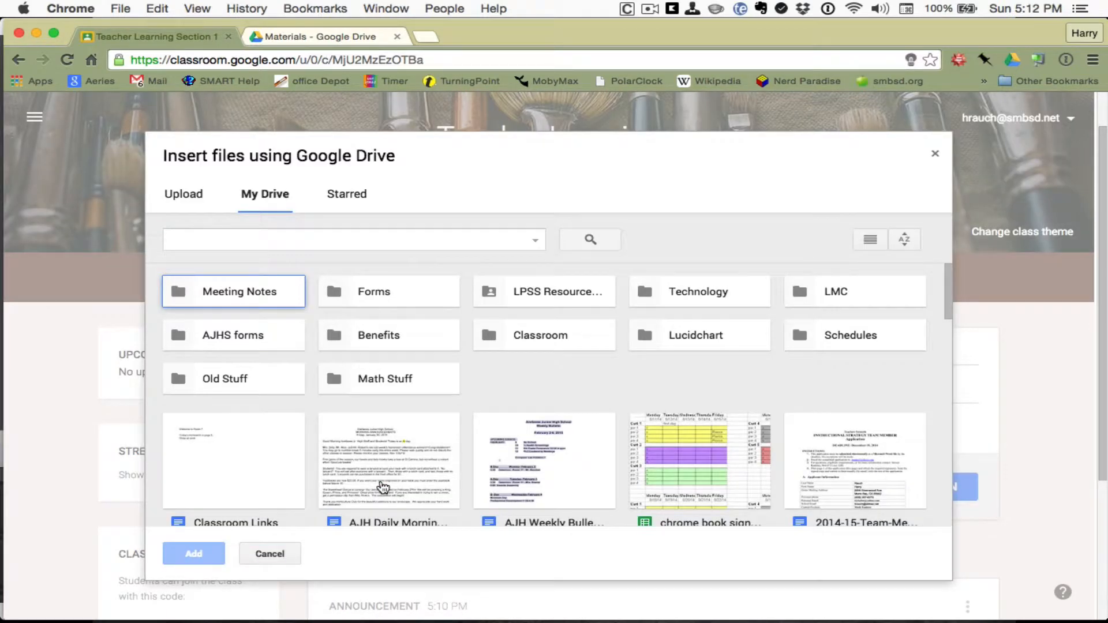
Step: Attach the GEMDAS slides file from the Drive Classroom > Materials folder
double_click(522, 335)
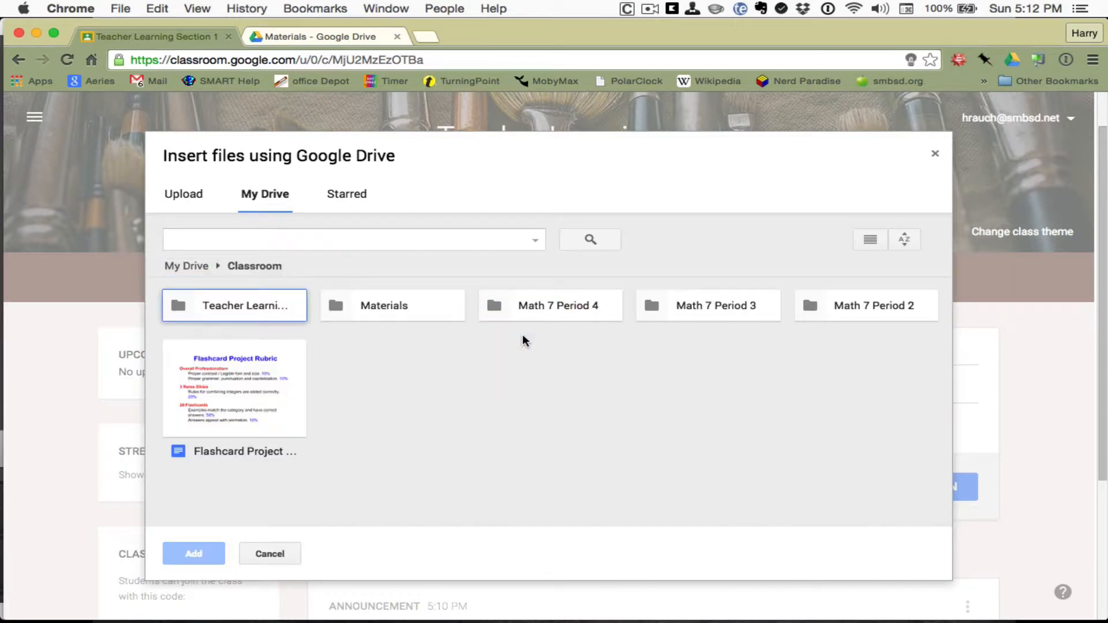
double_click(385, 306)
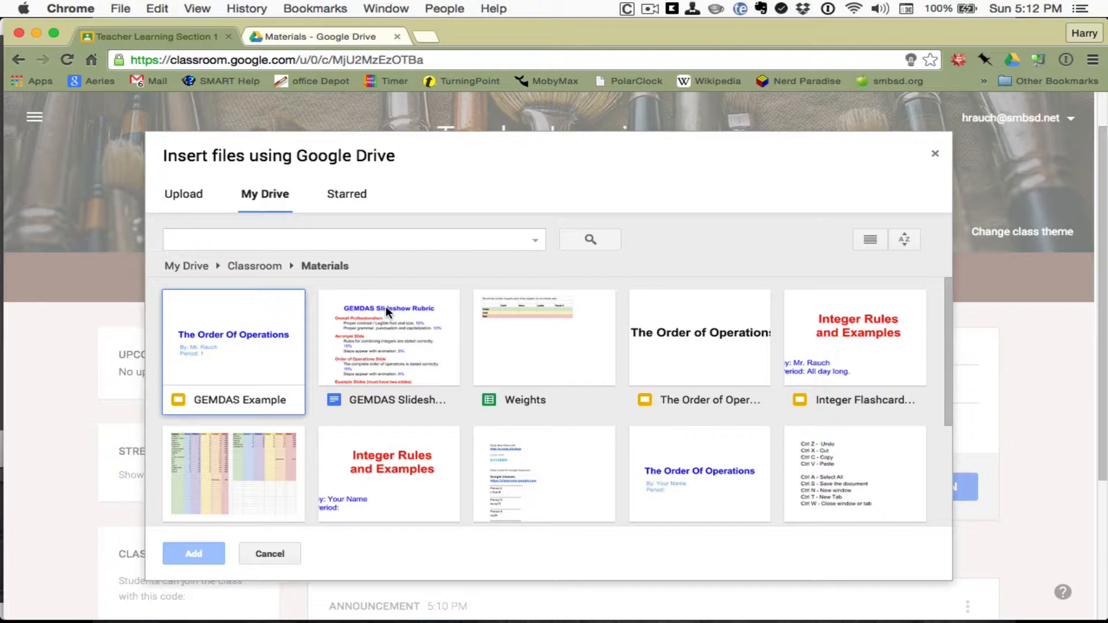
scroll(385, 306, "down", 1)
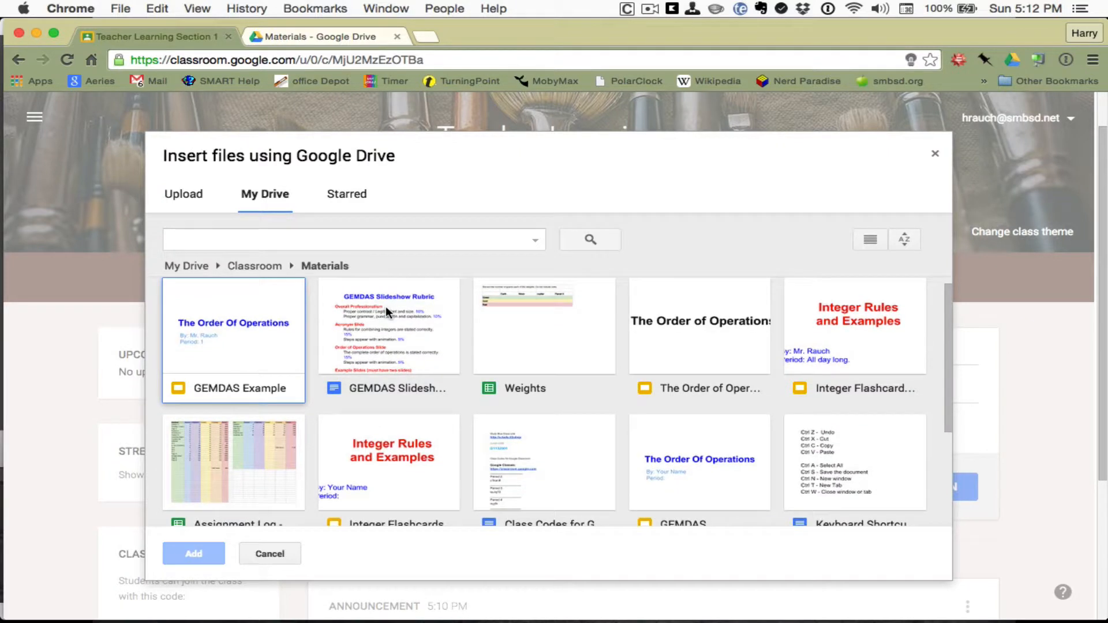
left_click_drag(385, 306, 583, 339)
scroll(582, 340, "down", 3)
left_click(663, 504)
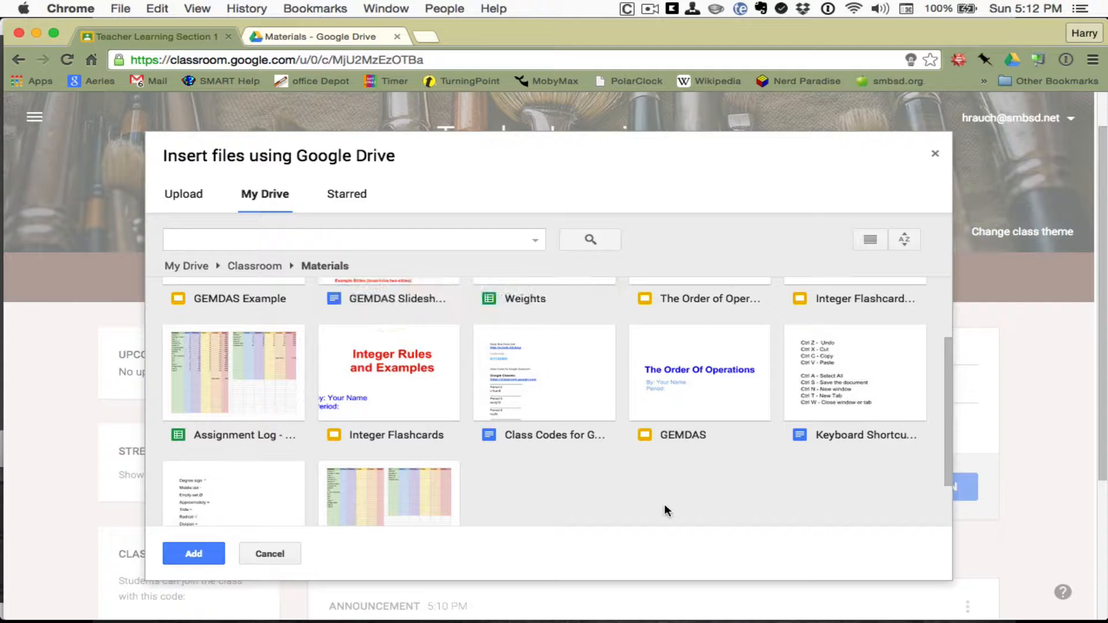
double_click(700, 388)
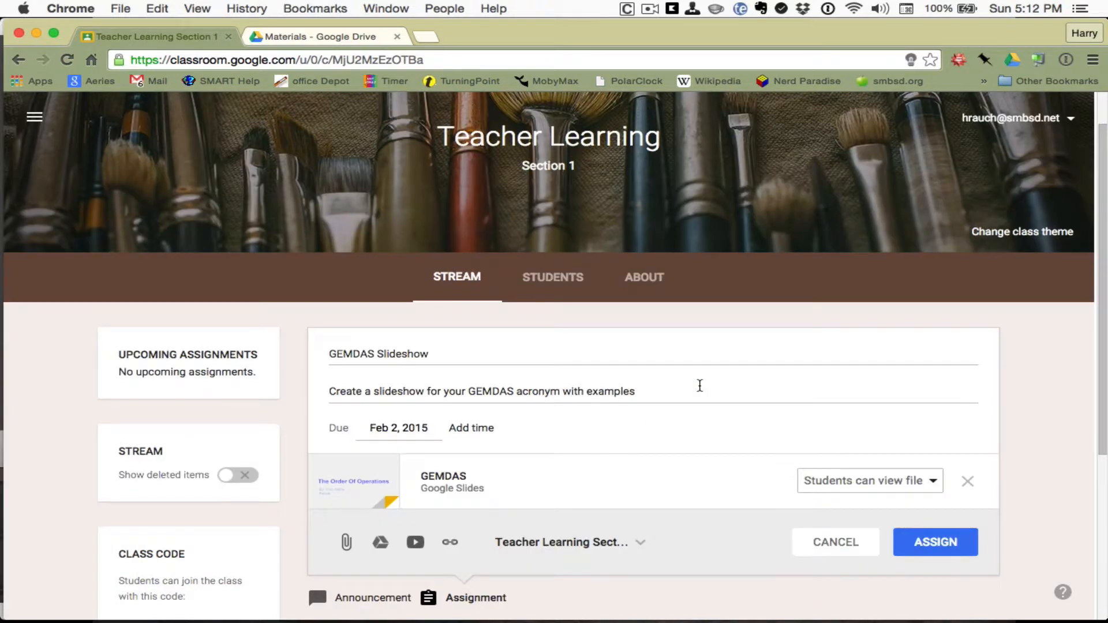
Step: Set the GEMDAS attachment's sharing to 'Make a copy for each student'
left_click(934, 482)
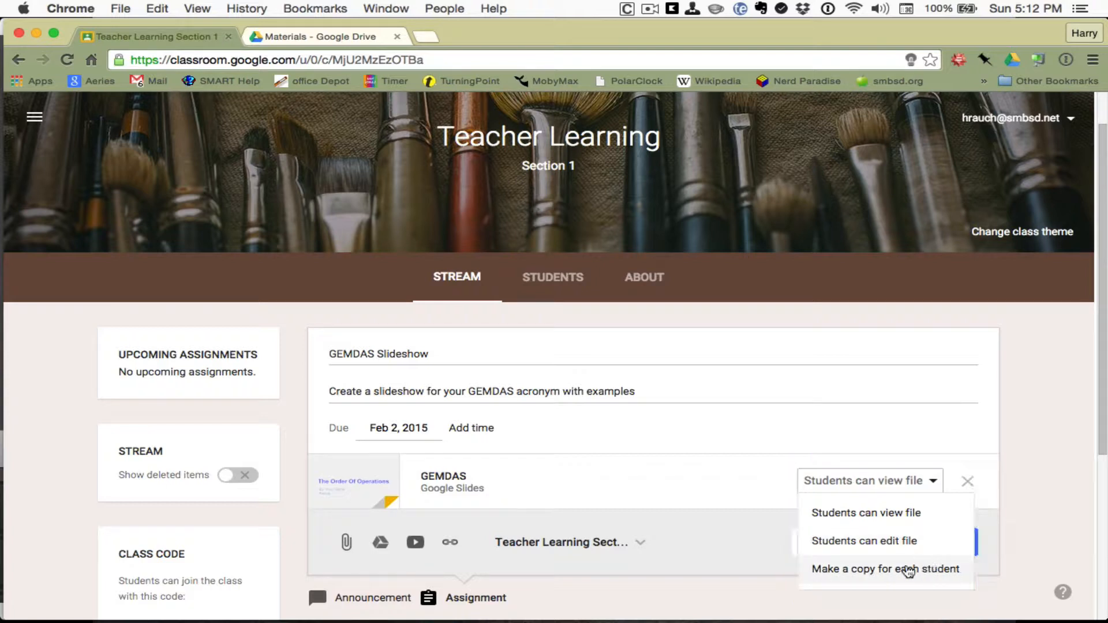
left_click(941, 575)
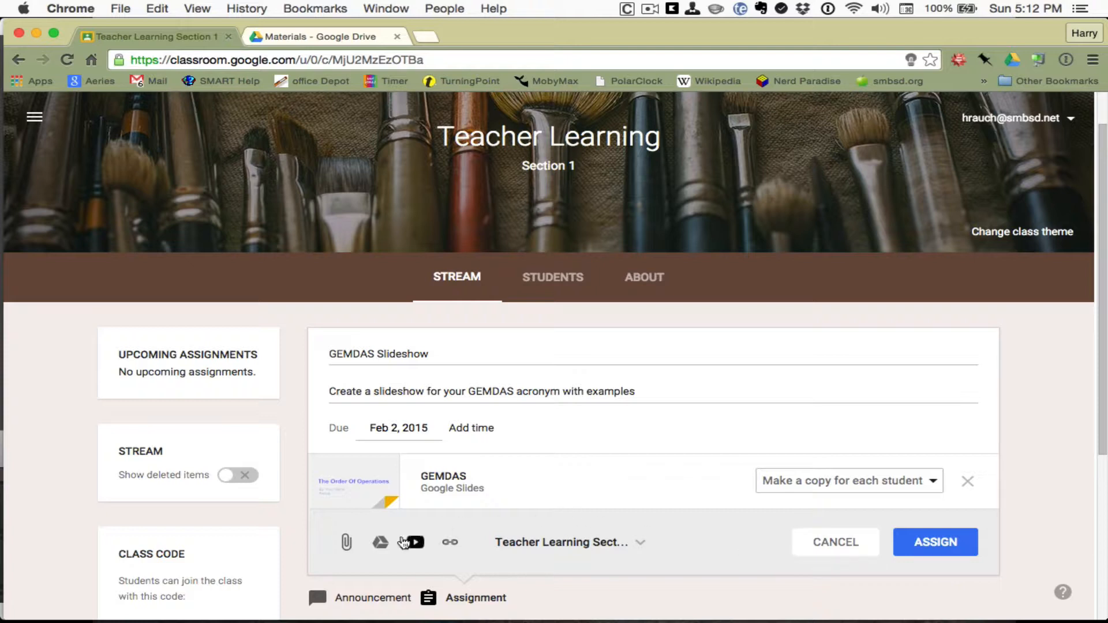
left_click(380, 543)
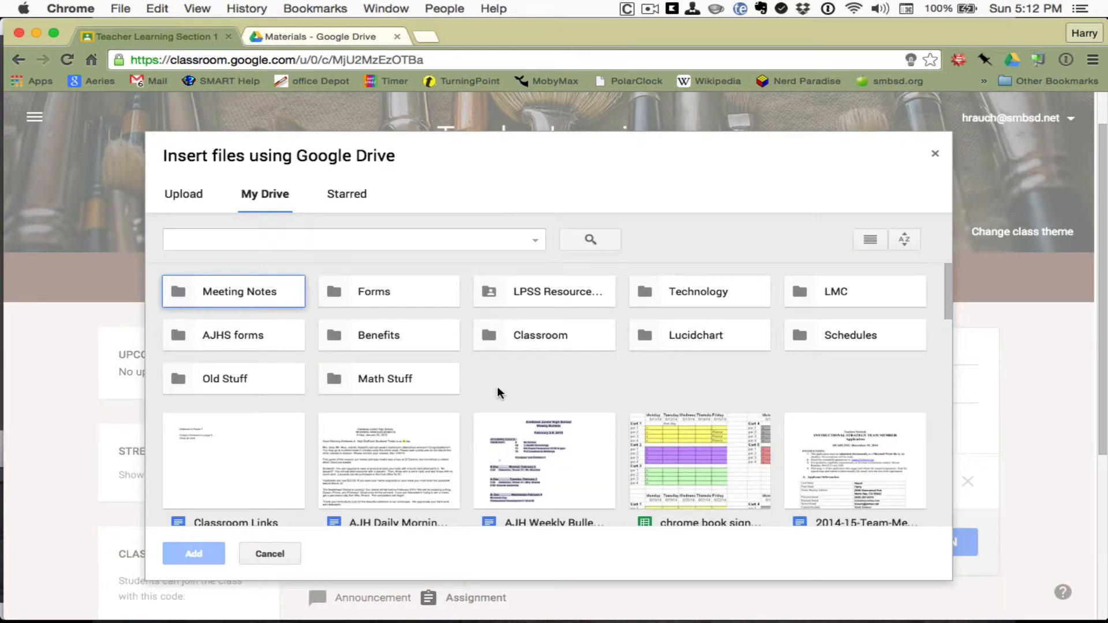
Step: Attach GEMDAS Slideshow Rubric from Classroom > Materials, keeping 'Students can view file'
double_click(524, 330)
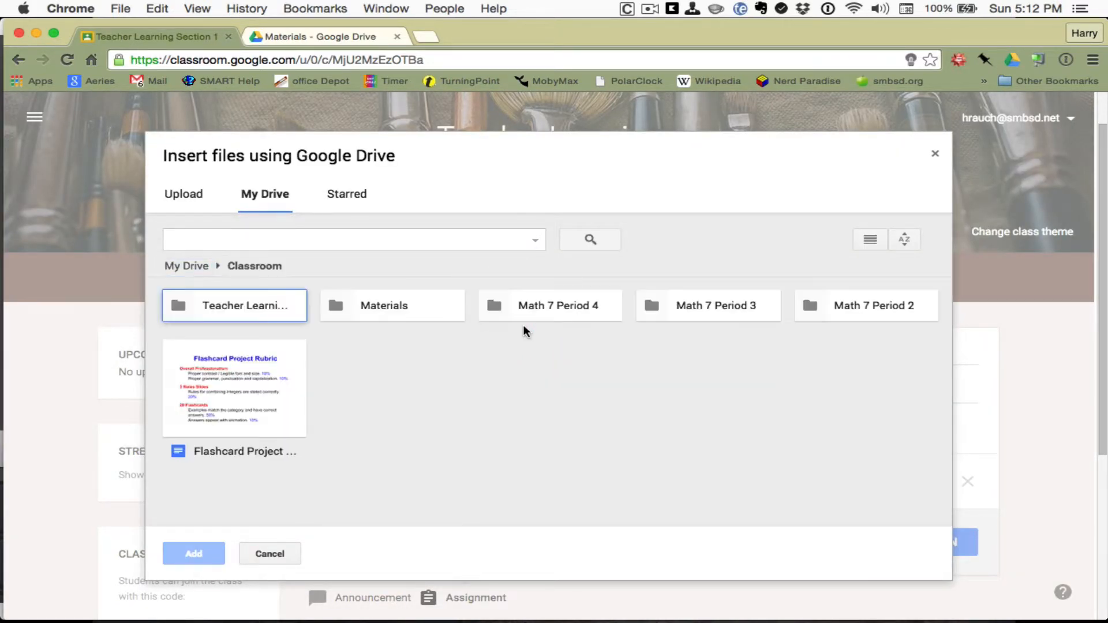
double_click(422, 305)
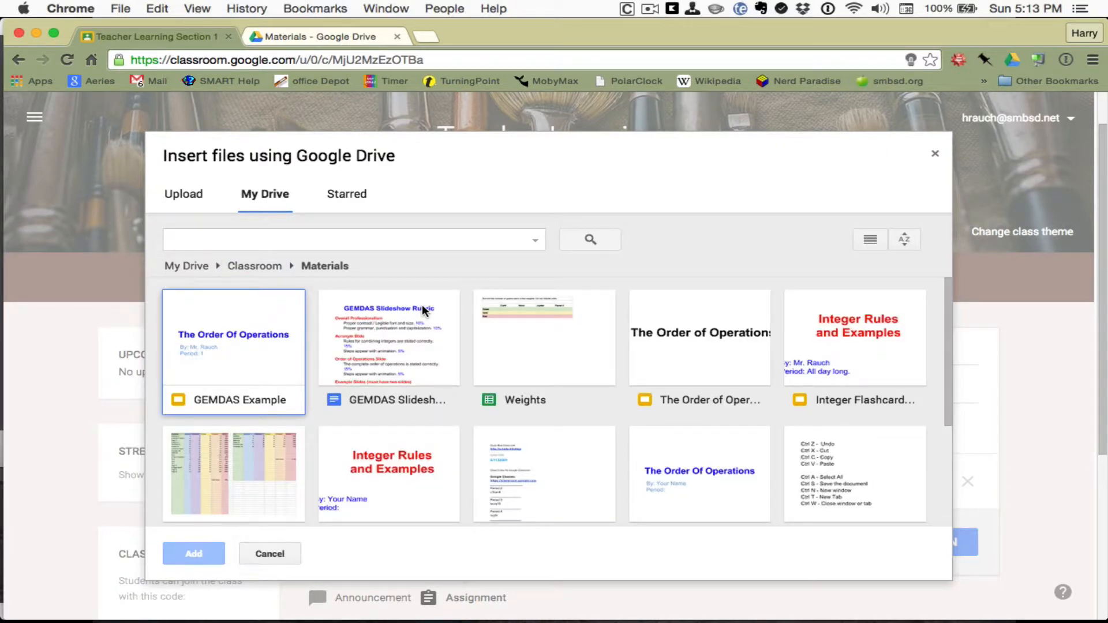
left_click(871, 239)
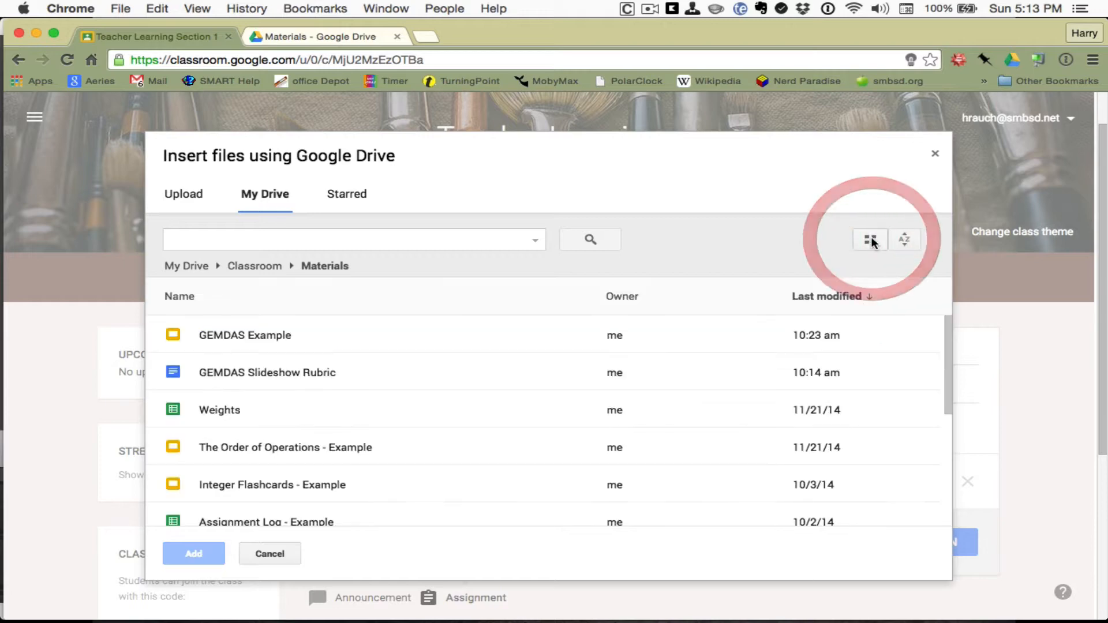
double_click(294, 373)
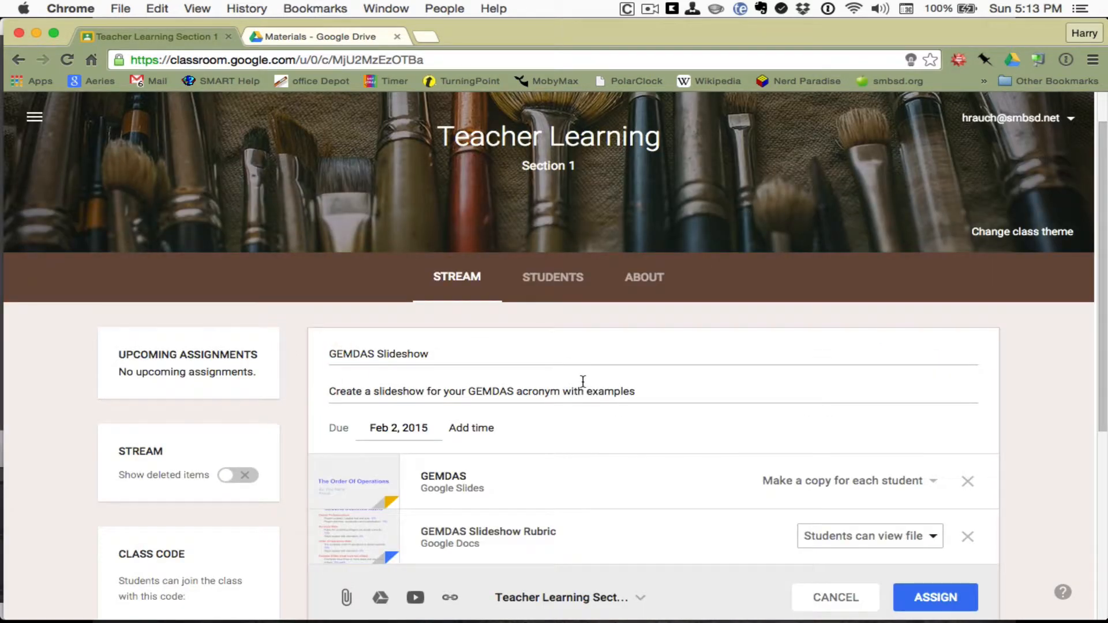
scroll(583, 381, "down", 2)
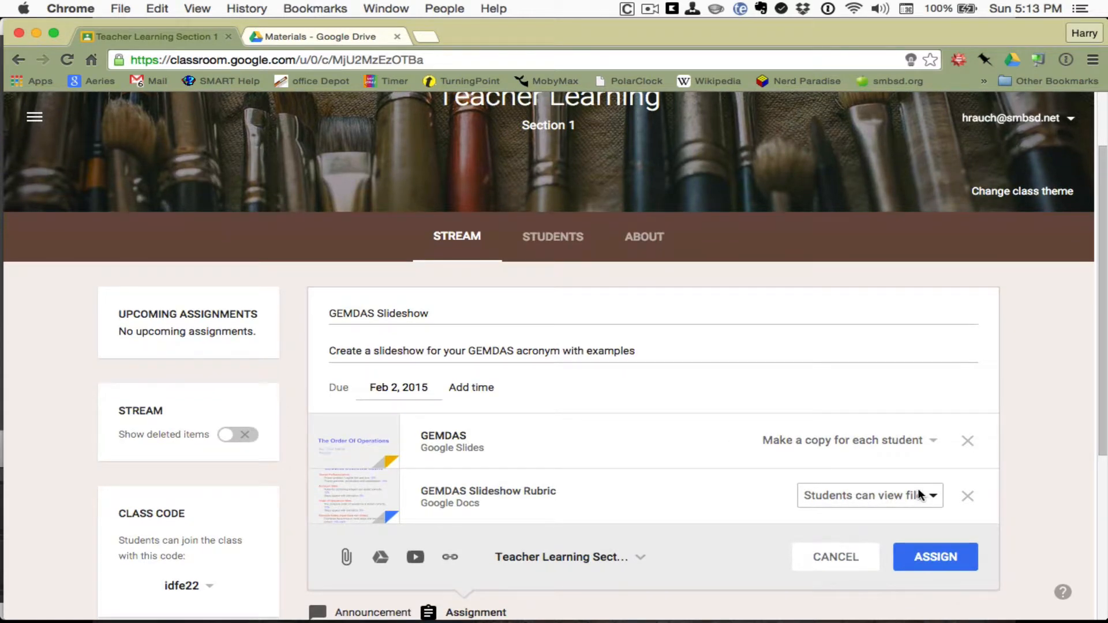
left_click(921, 495)
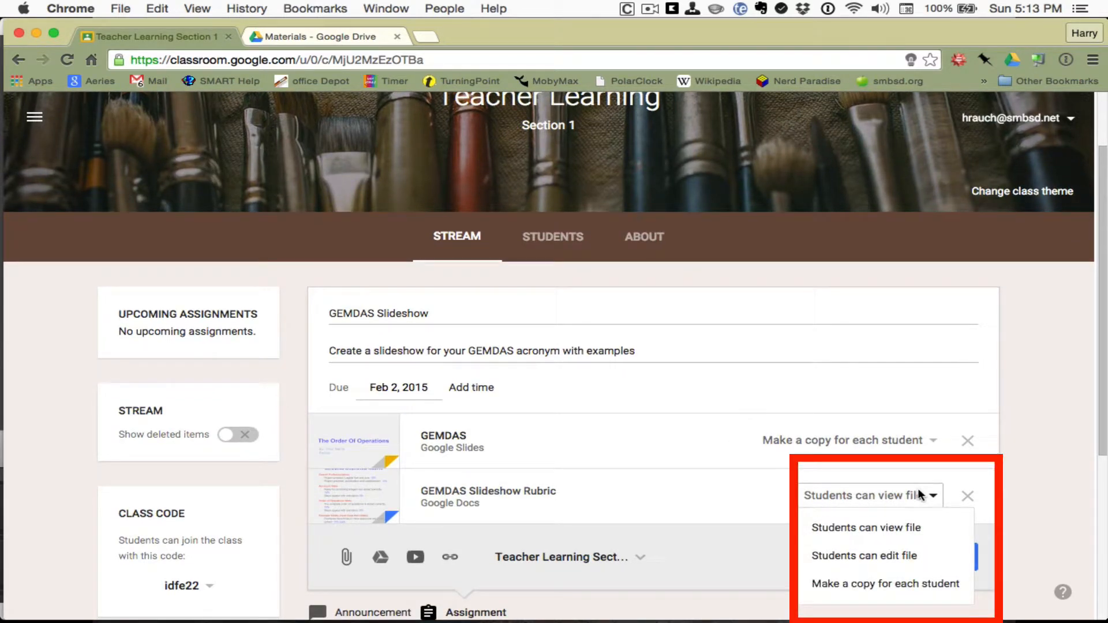
left_click(917, 526)
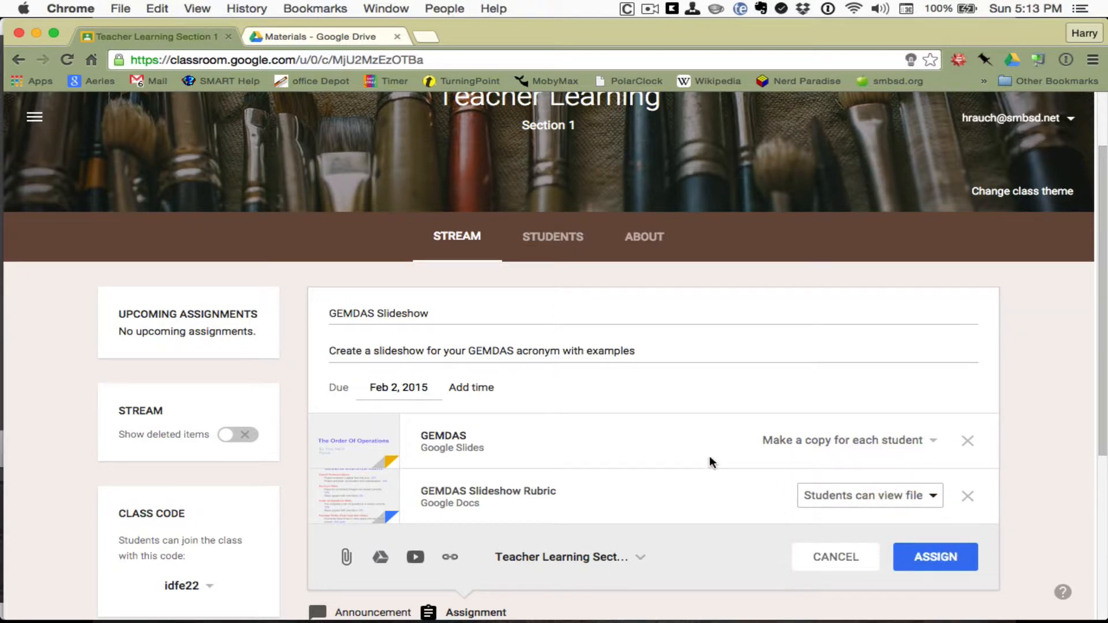
scroll(710, 460, "down", 2)
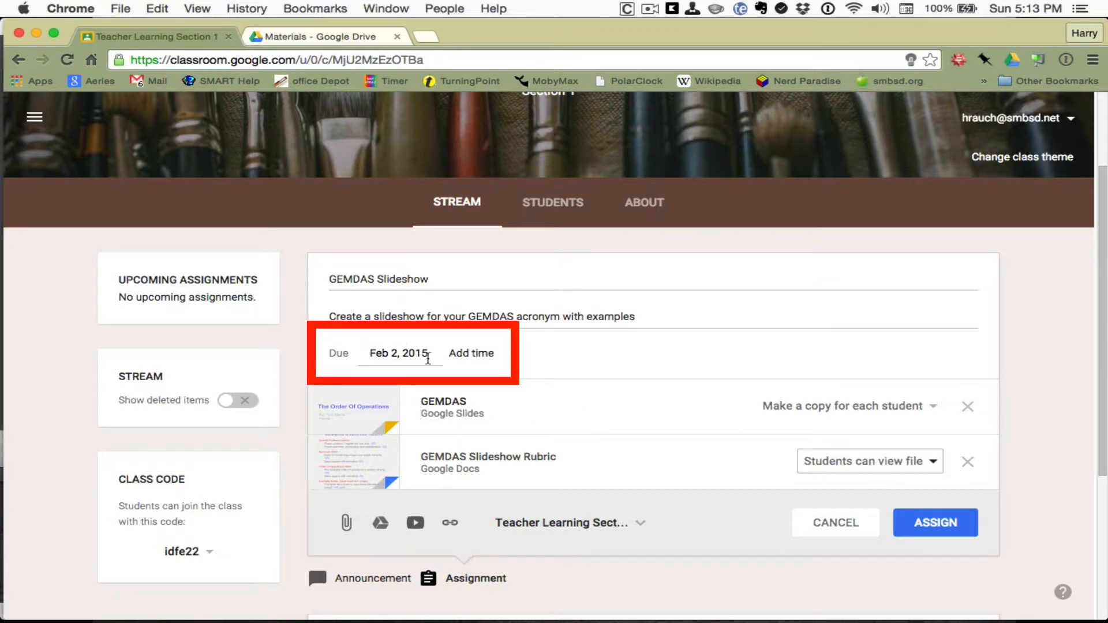
Step: Advance the due-date calendar to March 2016 and pick the 11th
left_click(389, 352)
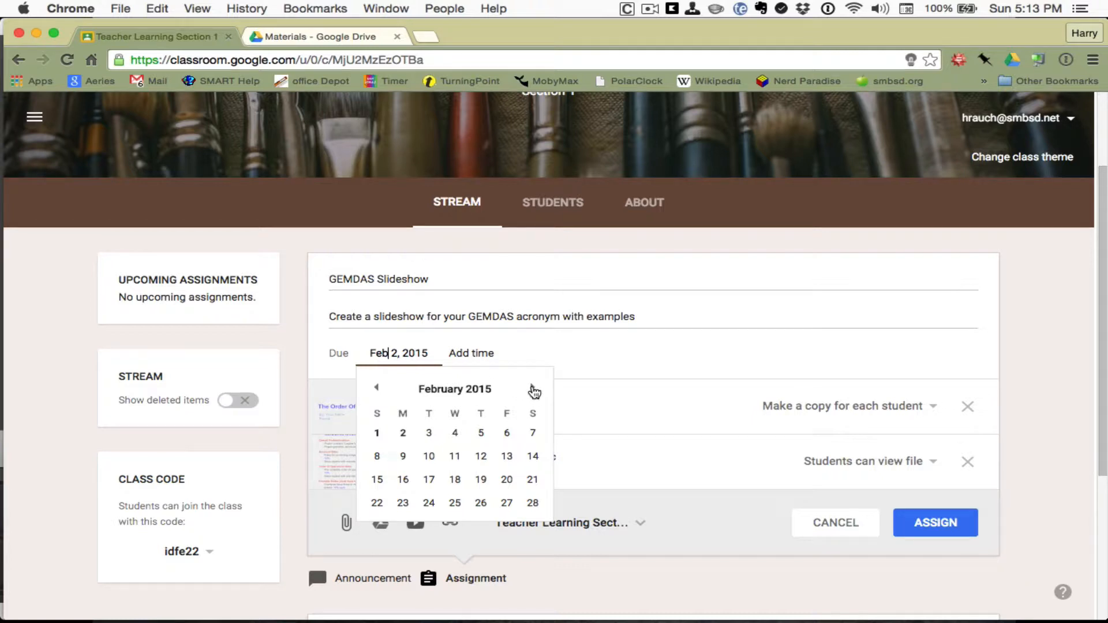
left_click(532, 389)
left_click(533, 389)
left_click(533, 388)
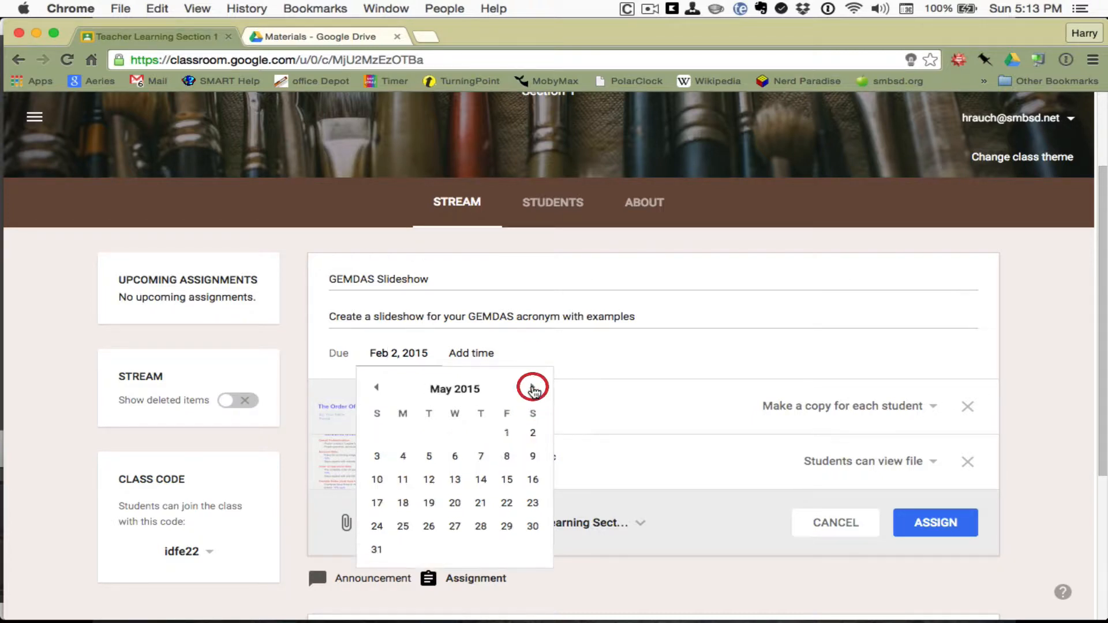
left_click(532, 388)
left_click(533, 388)
left_click(533, 388)
left_click(533, 388)
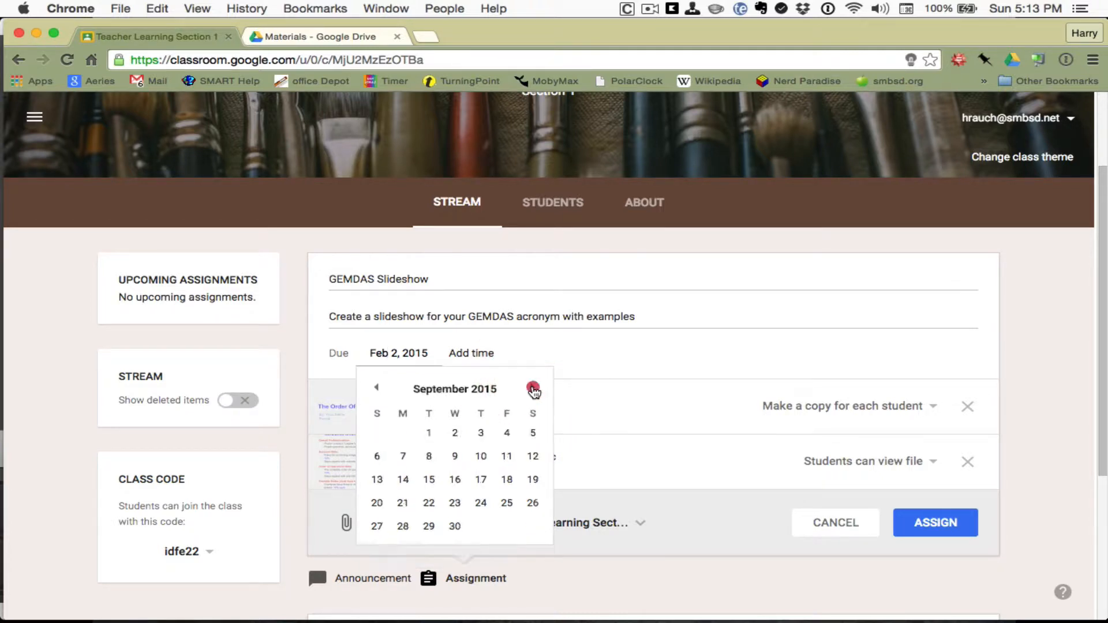
left_click(533, 388)
left_click(533, 388)
left_click(532, 389)
left_click(533, 388)
left_click(532, 388)
left_click(532, 389)
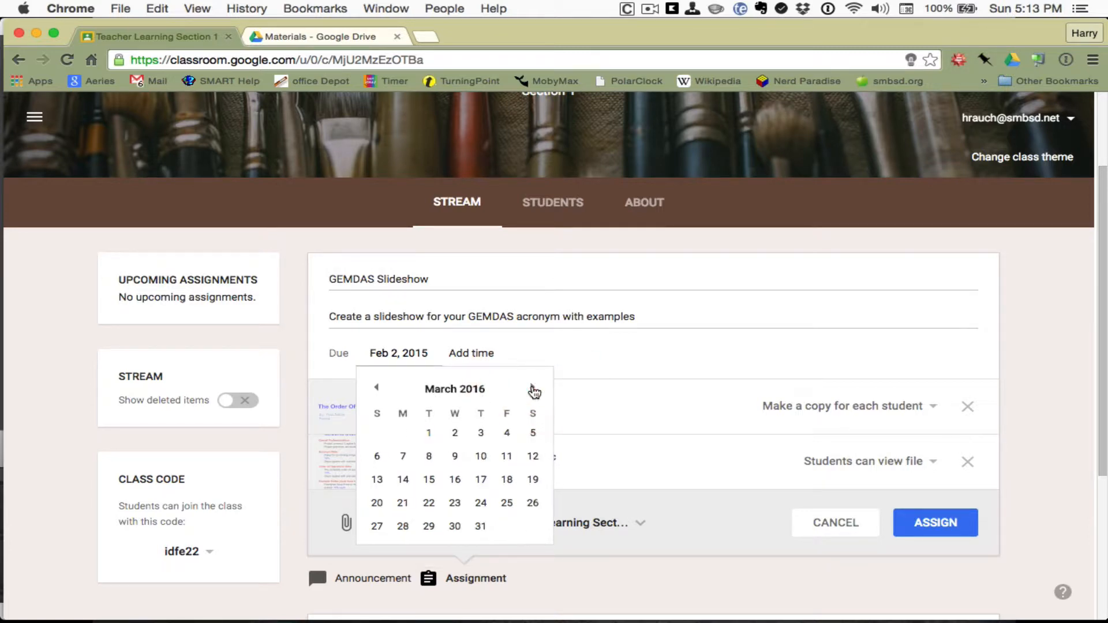
left_click(507, 456)
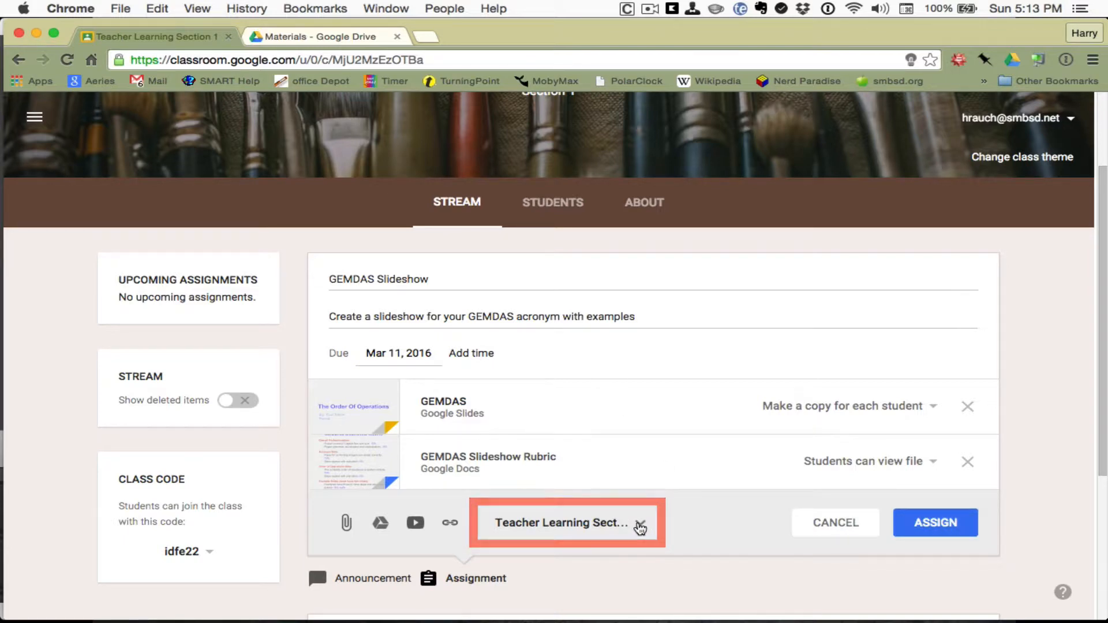
left_click(640, 526)
scroll(683, 454, "down", 3)
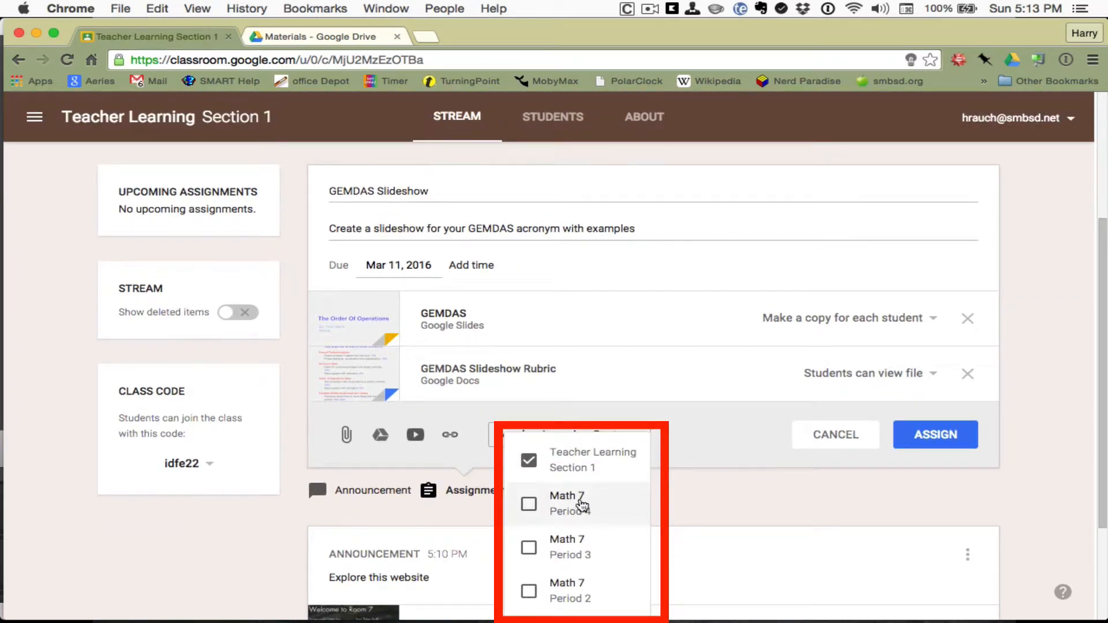
left_click(582, 505)
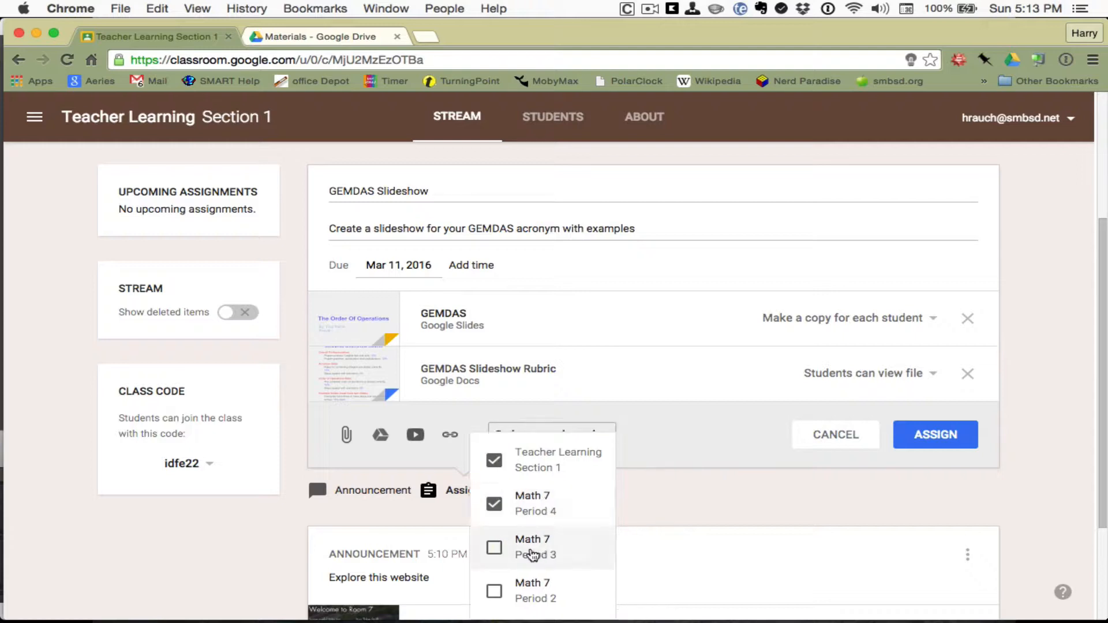
left_click(532, 555)
left_click(532, 588)
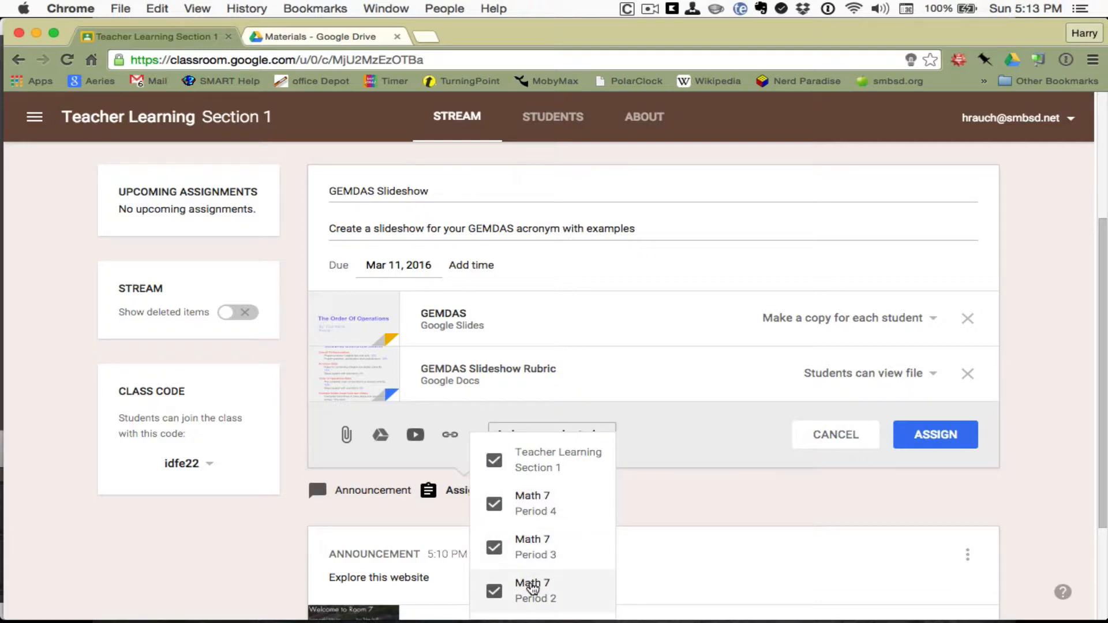
left_click(532, 587)
left_click(534, 549)
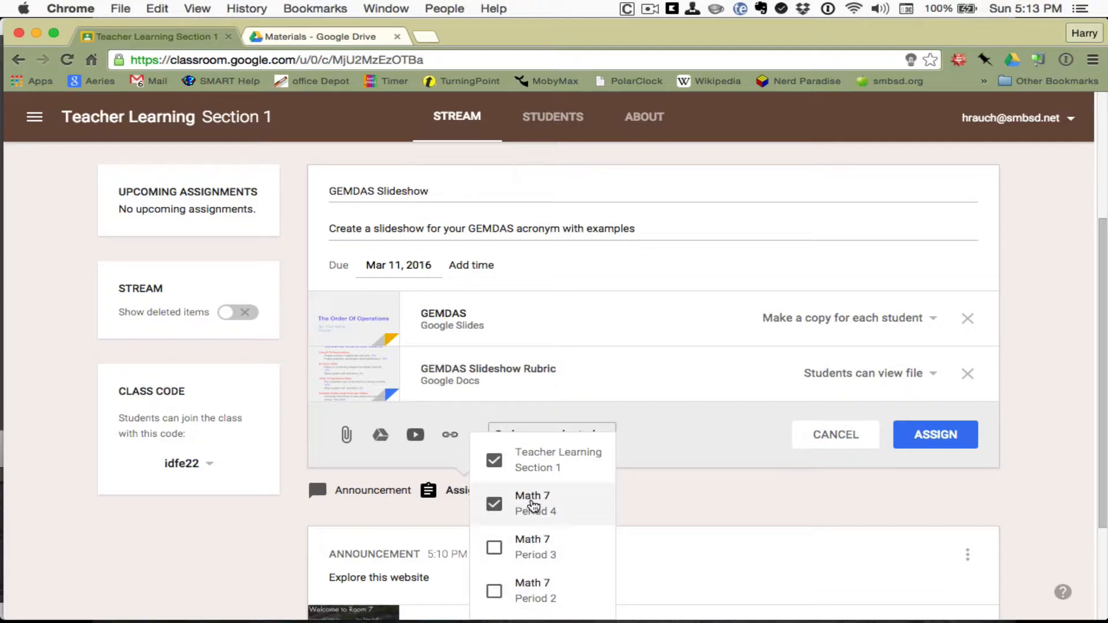
left_click(532, 505)
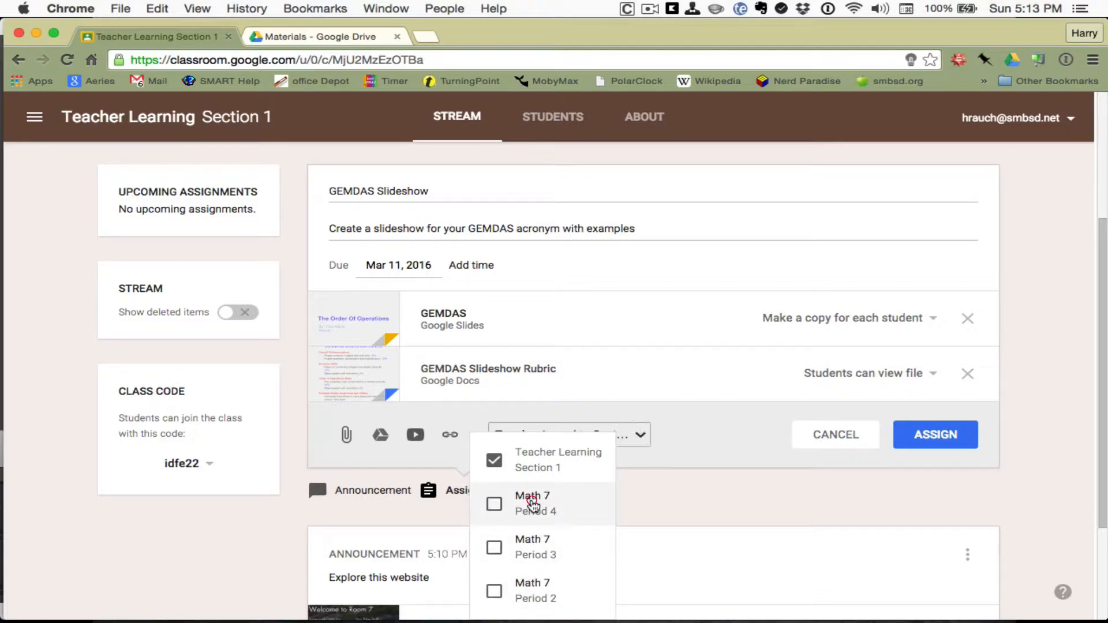
left_click(715, 496)
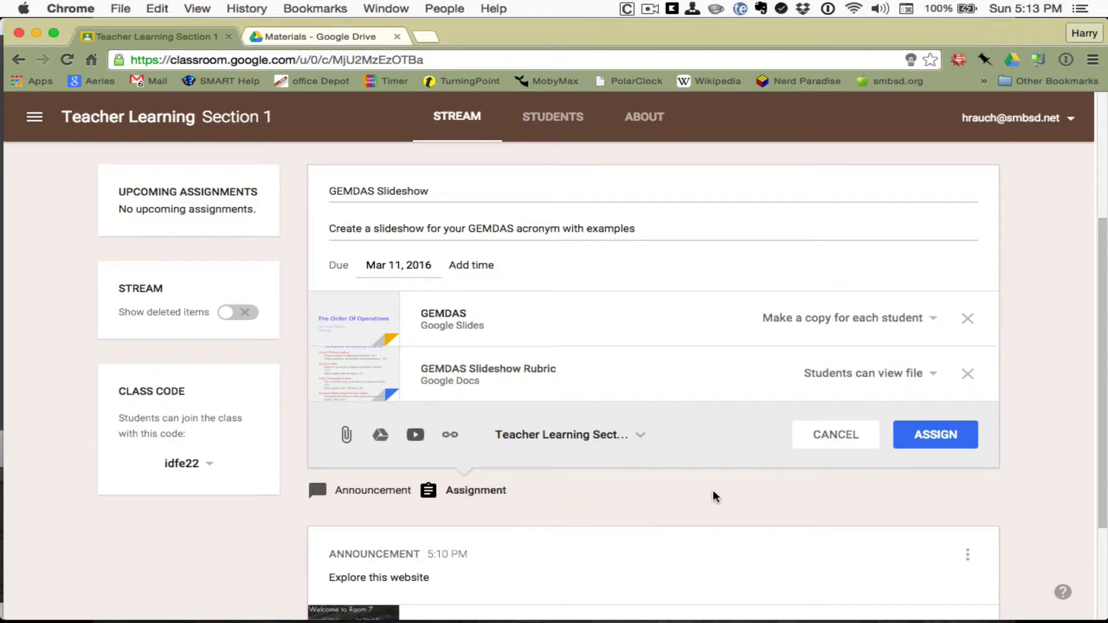
scroll(714, 494, "down", 3)
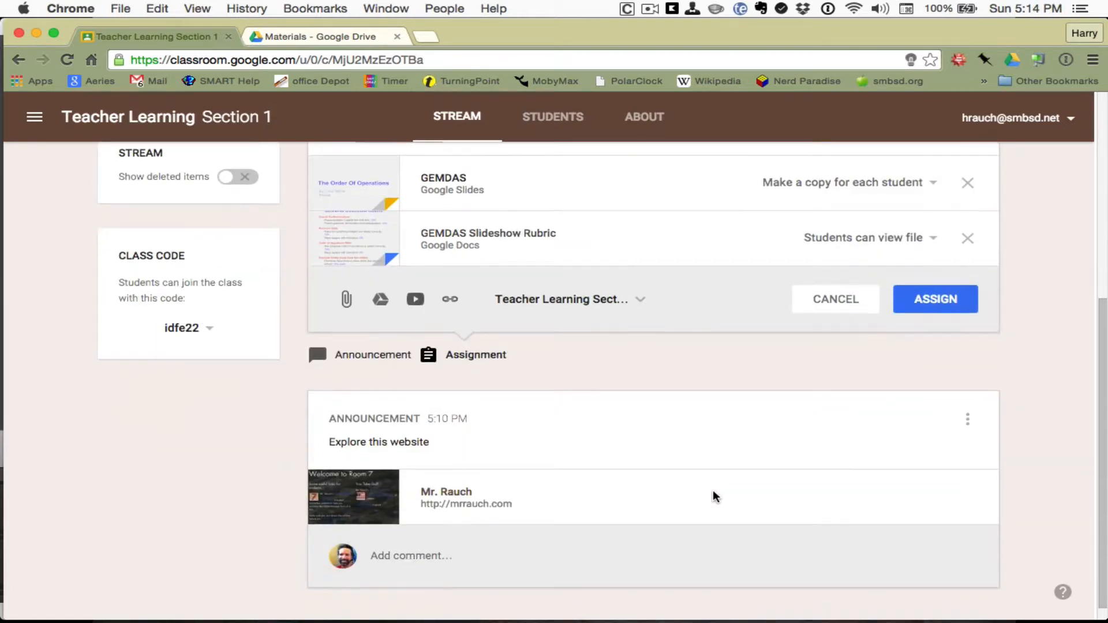
scroll(714, 494, "up", 2)
scroll(714, 495, "down", 4)
scroll(713, 495, "up", 3)
scroll(713, 495, "down", 2)
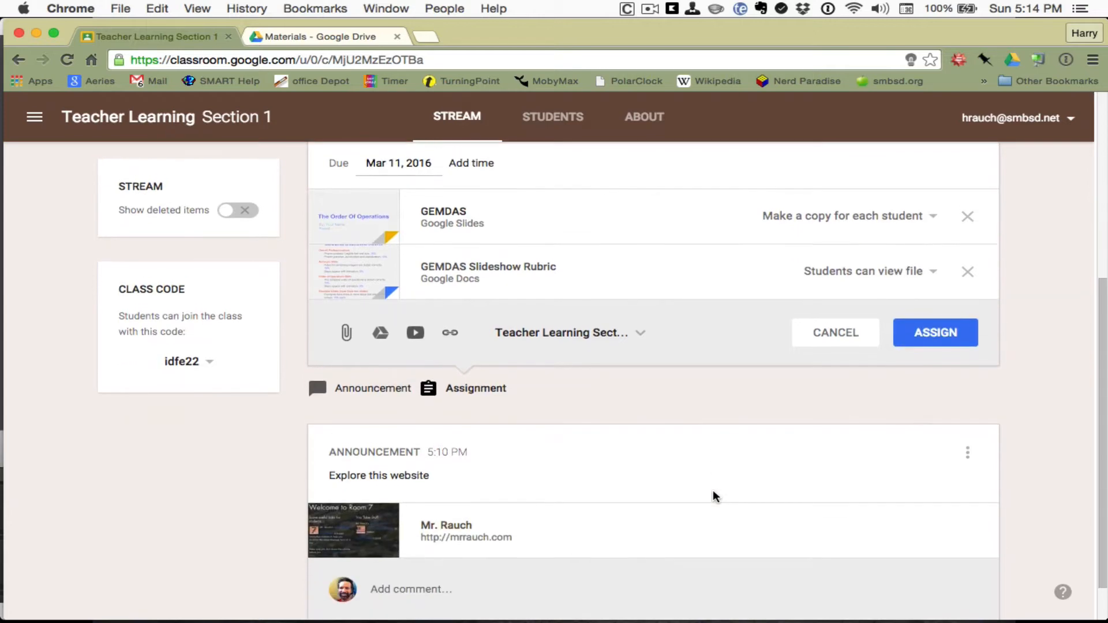
scroll(712, 490, "up", 5)
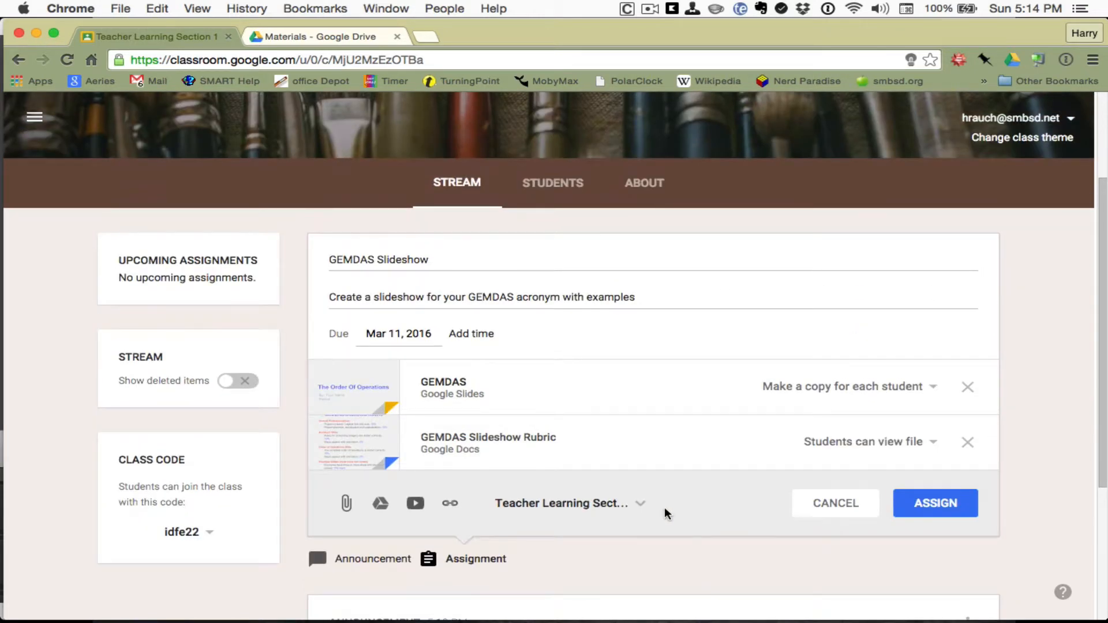
Step: Post the GEMDAS Slideshow assignment, check its 1 Not Done student, then return to Stream
left_click(921, 504)
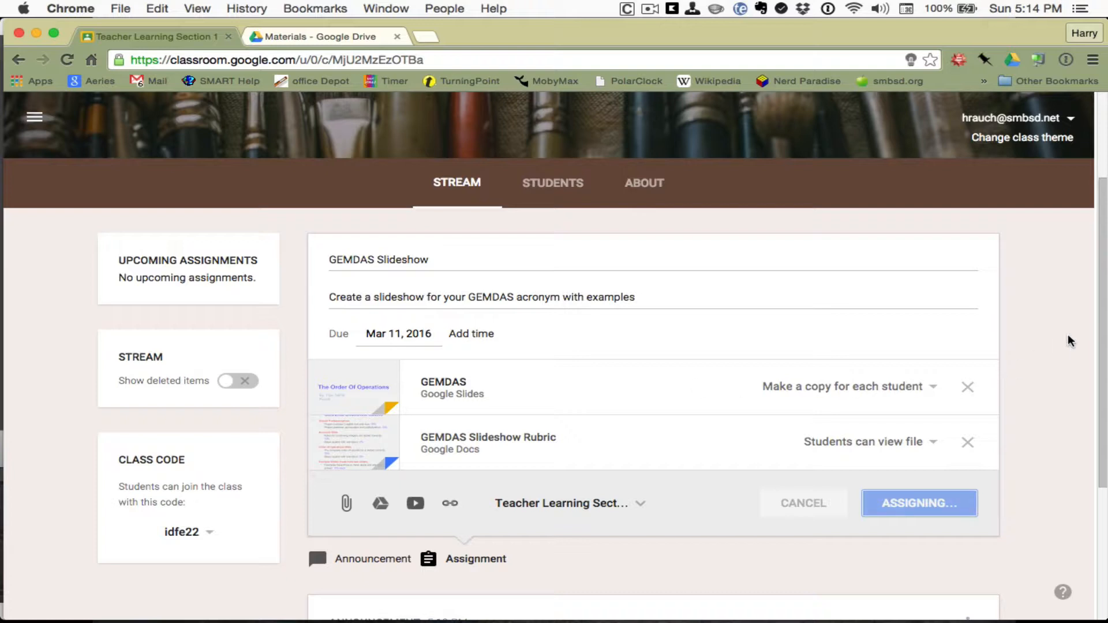
scroll(1069, 340, "down", 3)
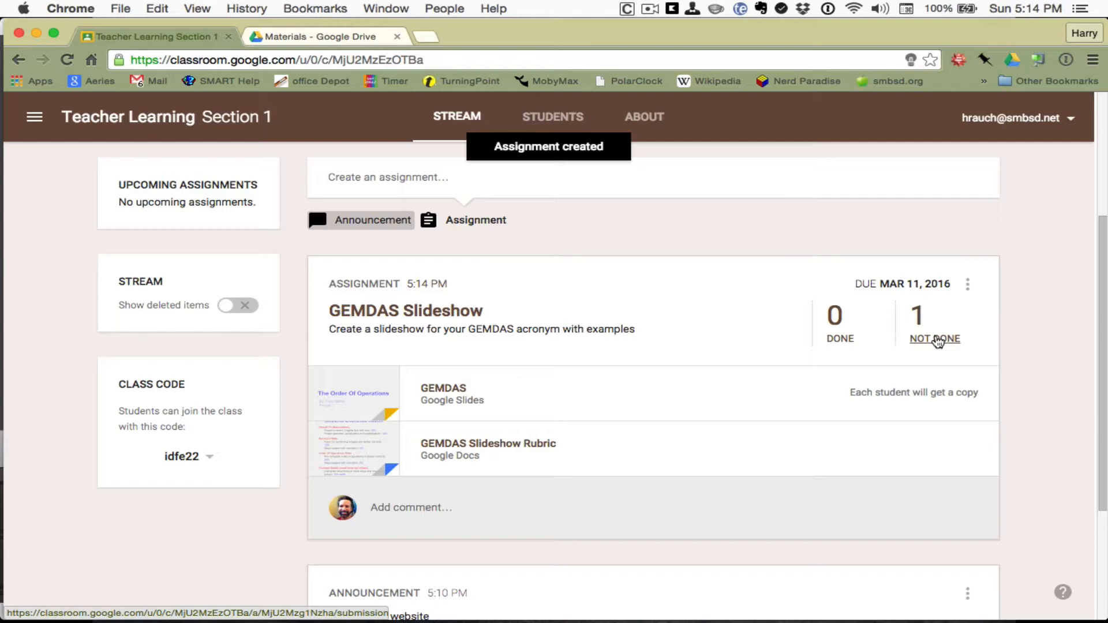
left_click(936, 339)
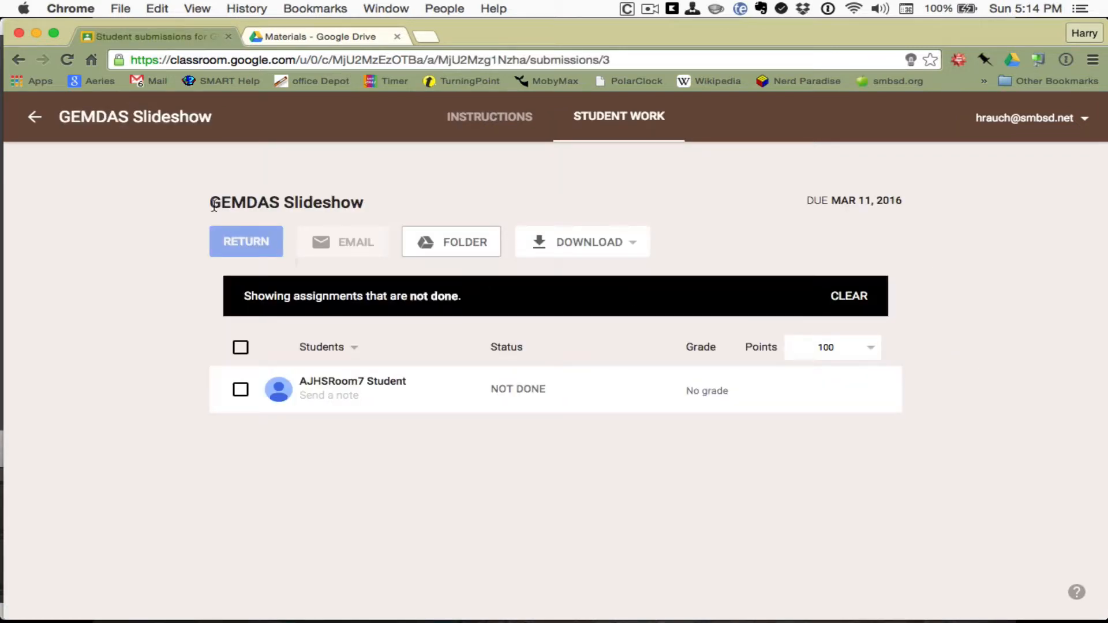
left_click(35, 117)
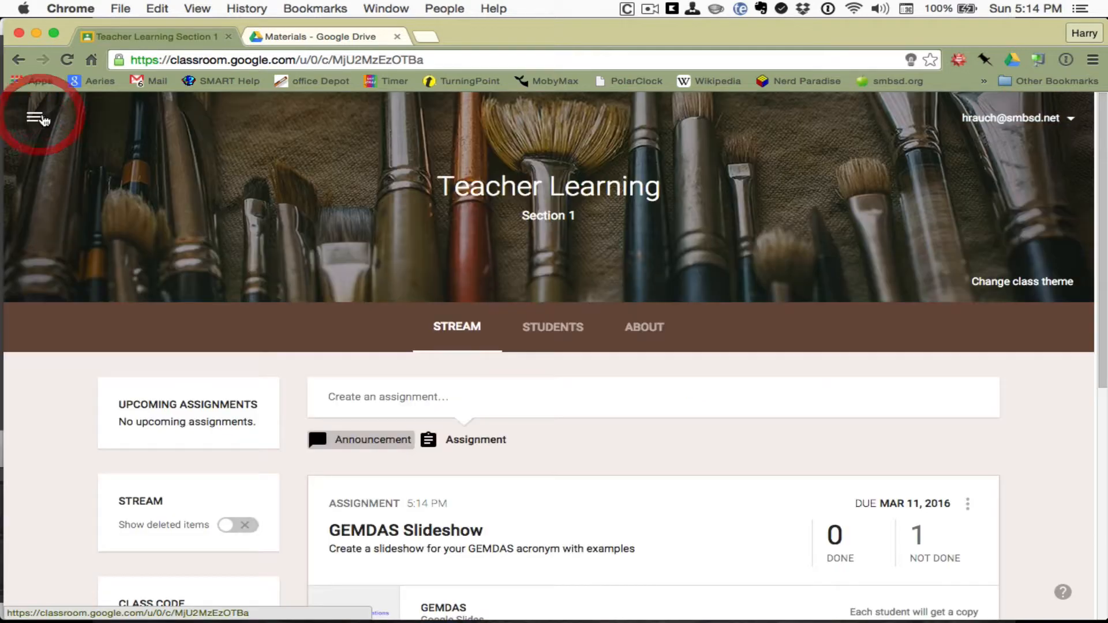
Step: Open the GEMDAS Slideshow assignment's edit form and cancel without changing anything
scroll(715, 248, "down", 3)
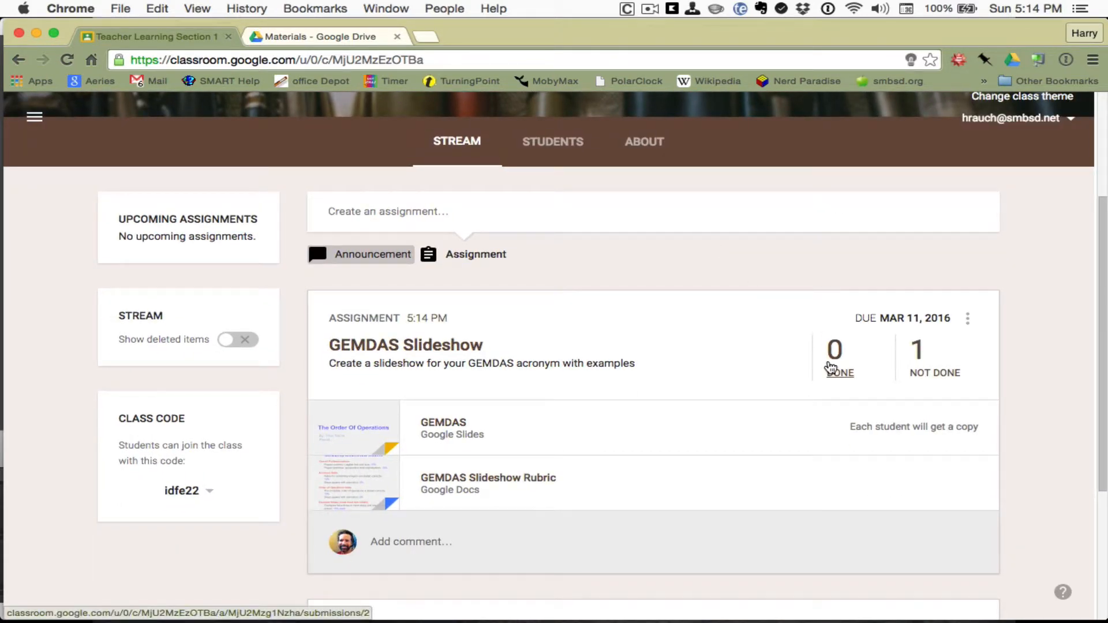
left_click(968, 322)
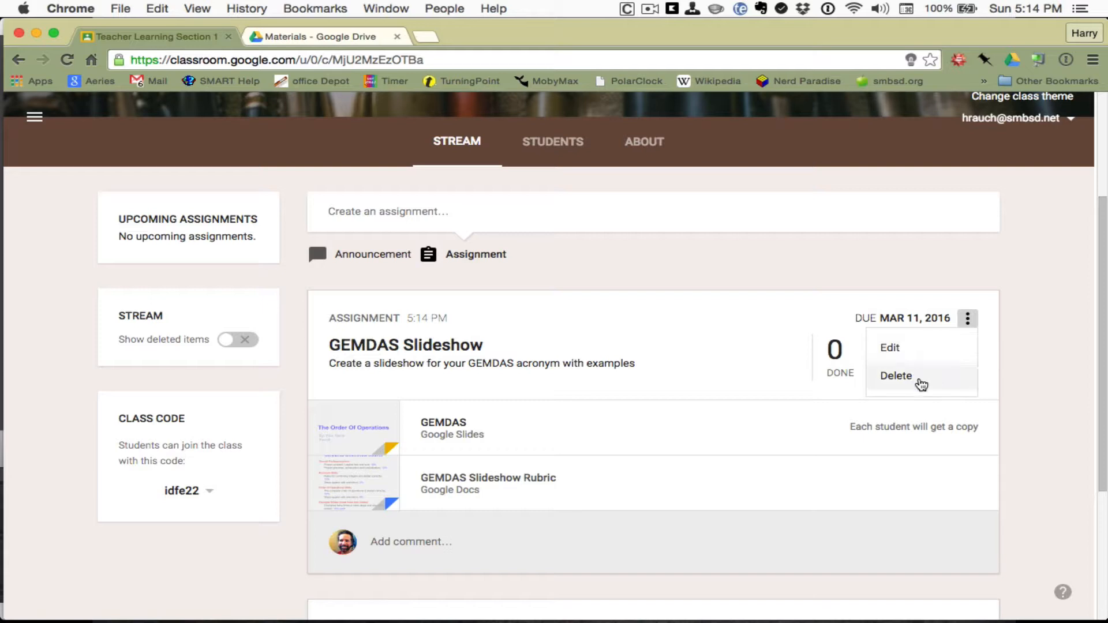
left_click(917, 352)
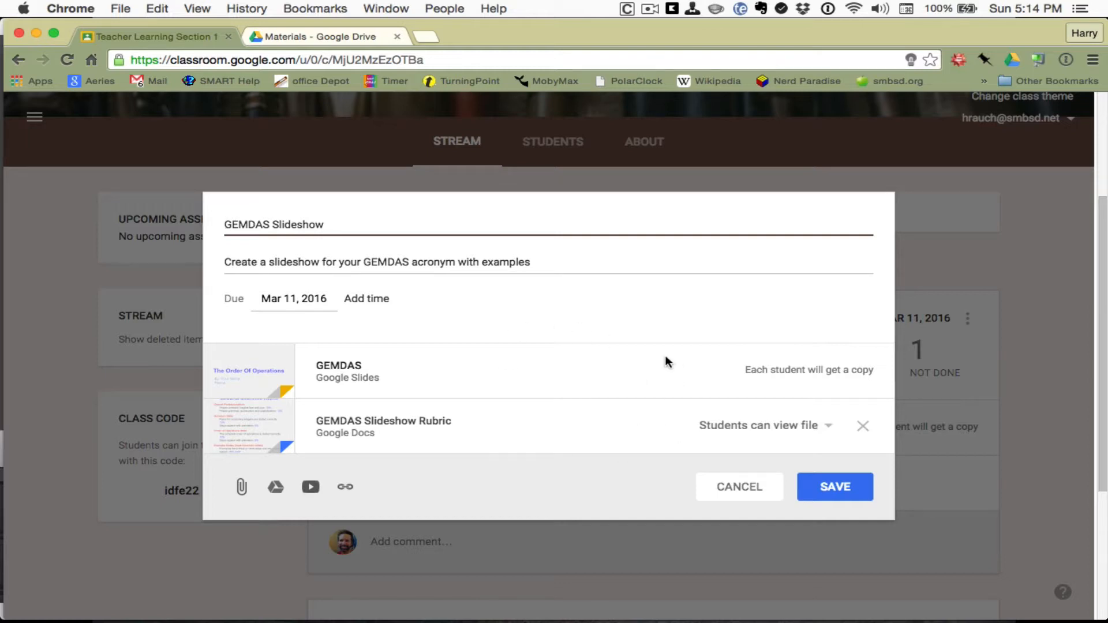
left_click(738, 487)
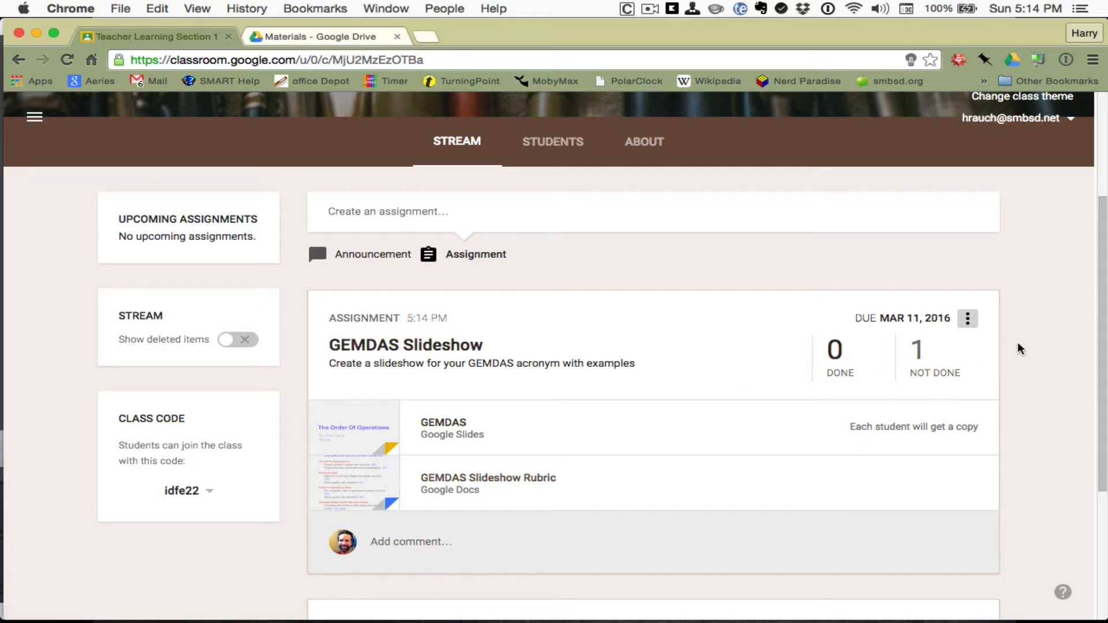
scroll(1017, 341, "down", 1)
scroll(1018, 346, "up", 2)
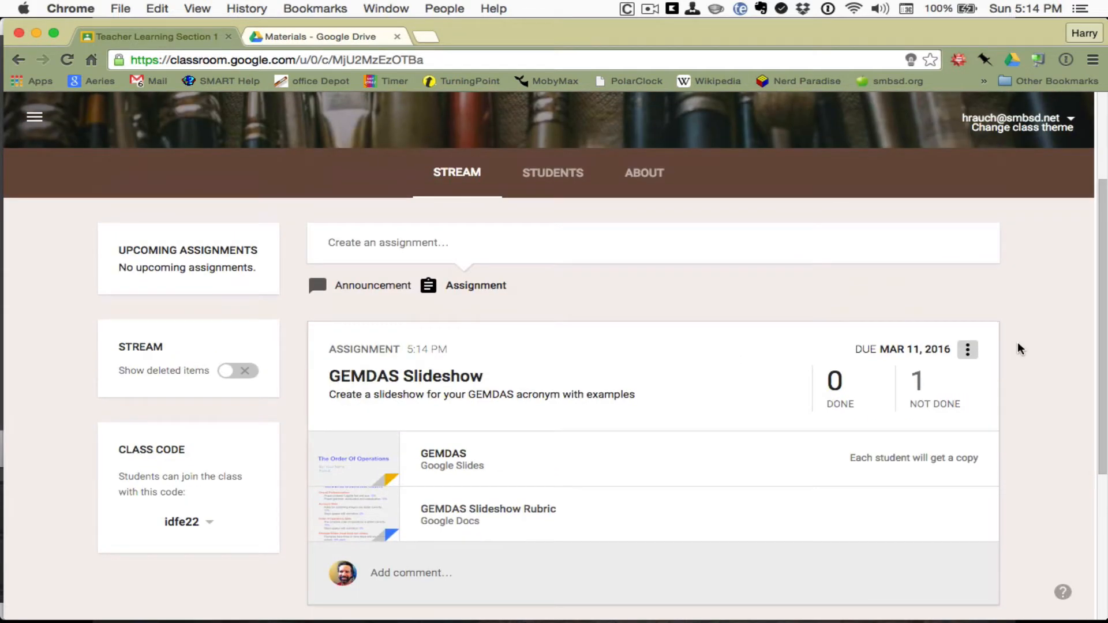
scroll(1018, 344, "up", 4)
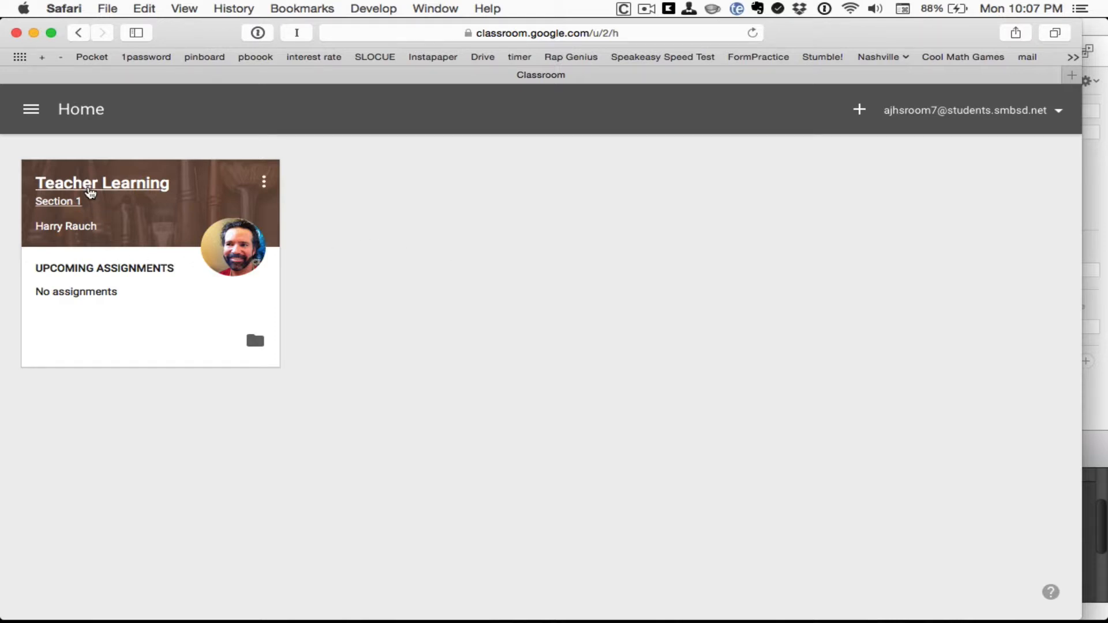
Step: As the student, open the Teacher Learning class's GEMDAS Slideshow instructions and its attached GEMDAS Slideshow Rubric
left_click(92, 185)
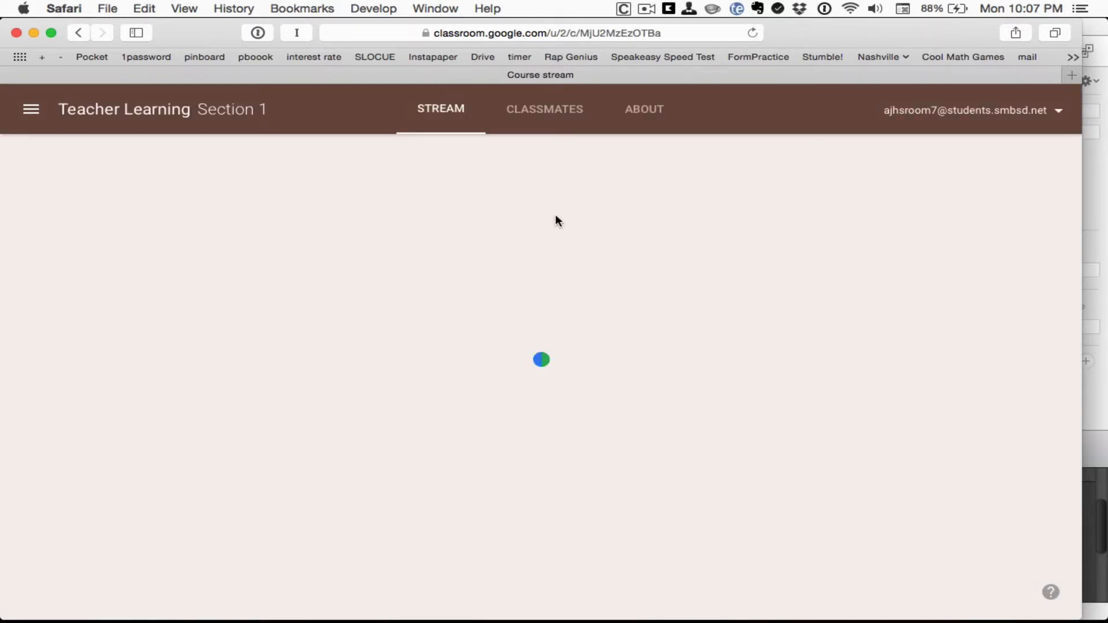
scroll(555, 214, "down", 3)
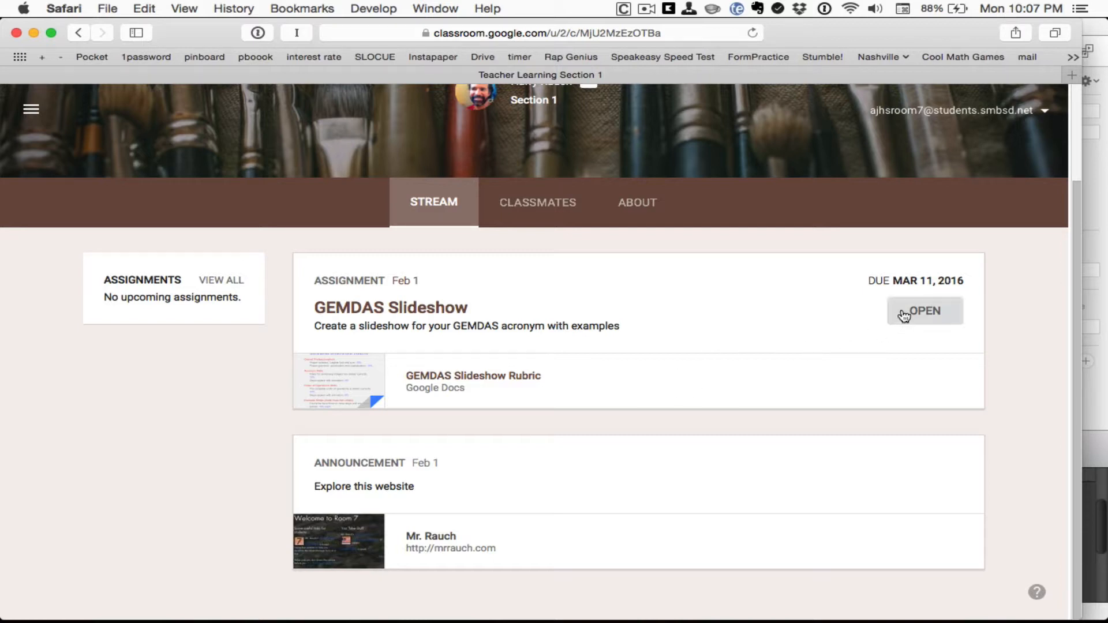
left_click(448, 316)
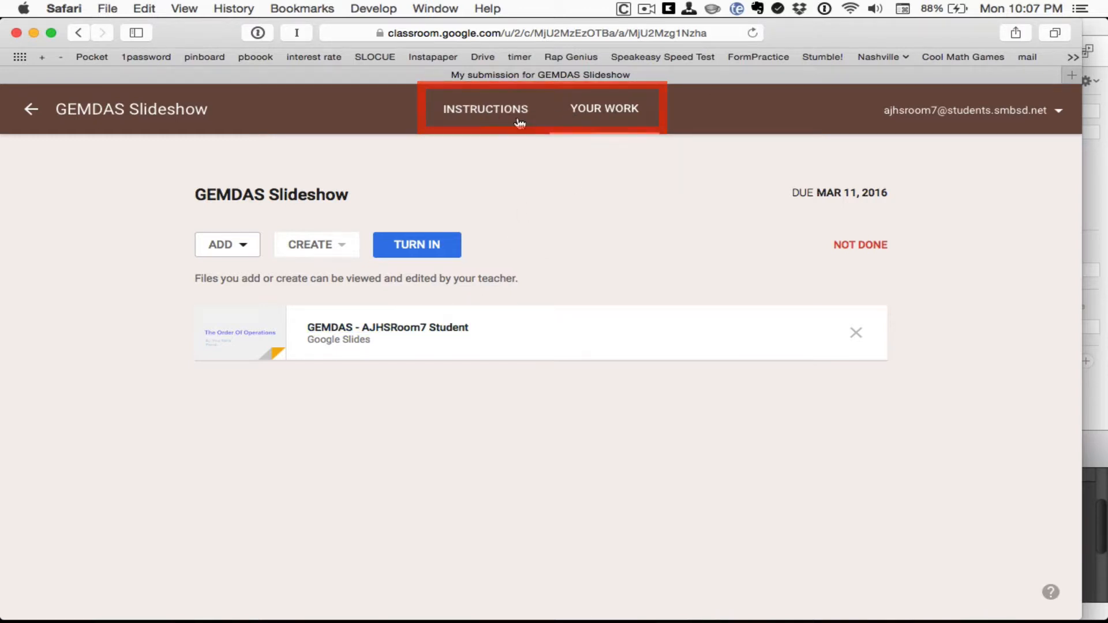
left_click(502, 110)
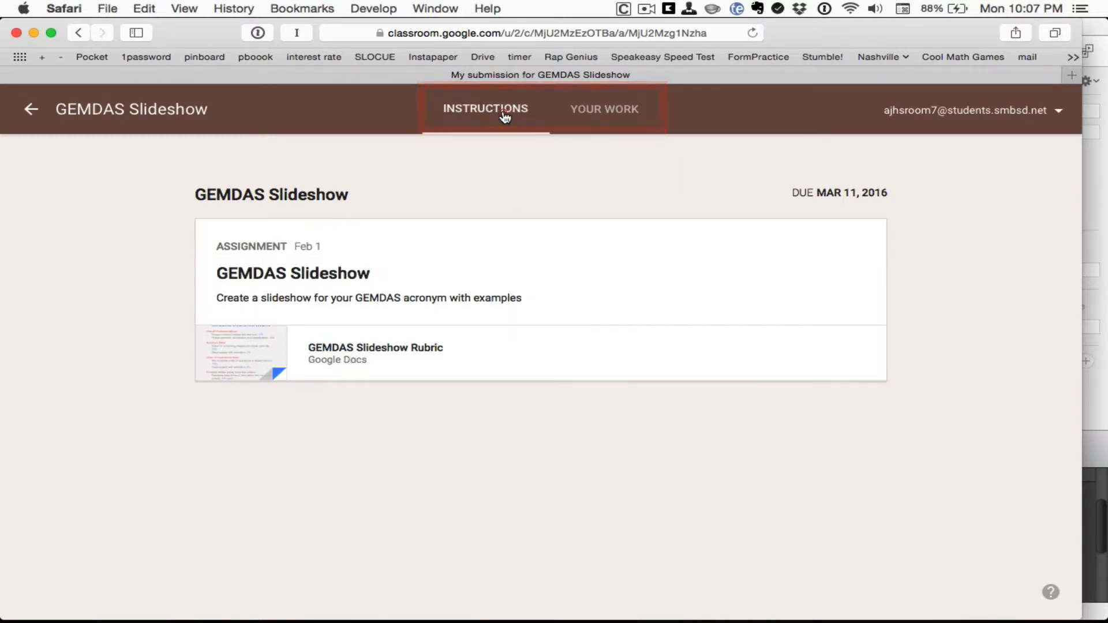
left_click(363, 349)
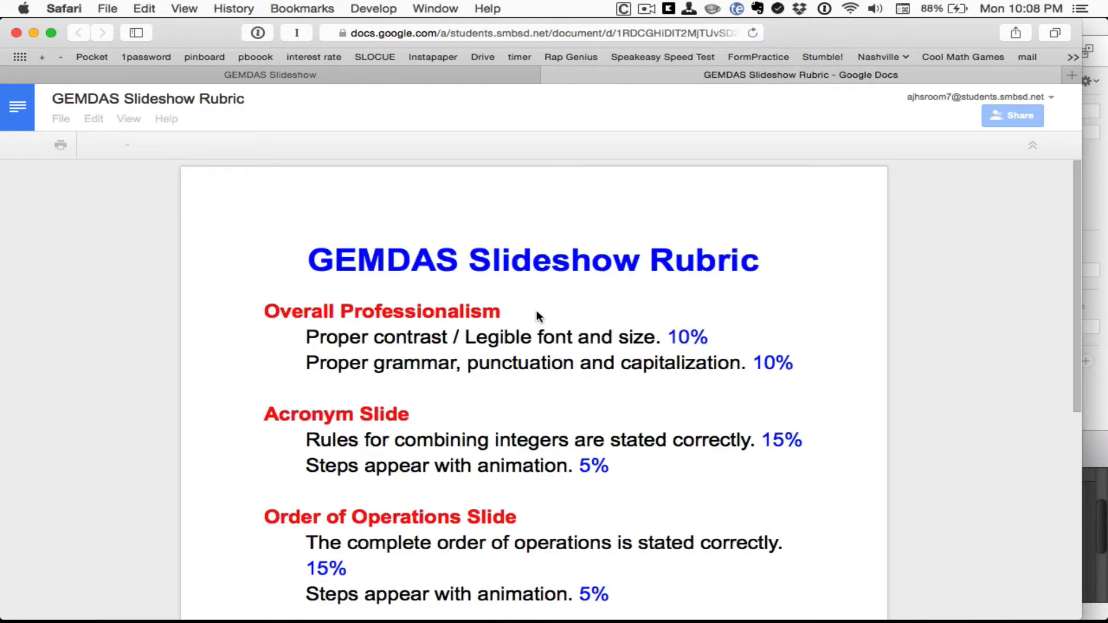
Step: Skim the rubric's criteria, briefly highlighting the word 'animation', then close the Docs tab
scroll(535, 316, "down", 8)
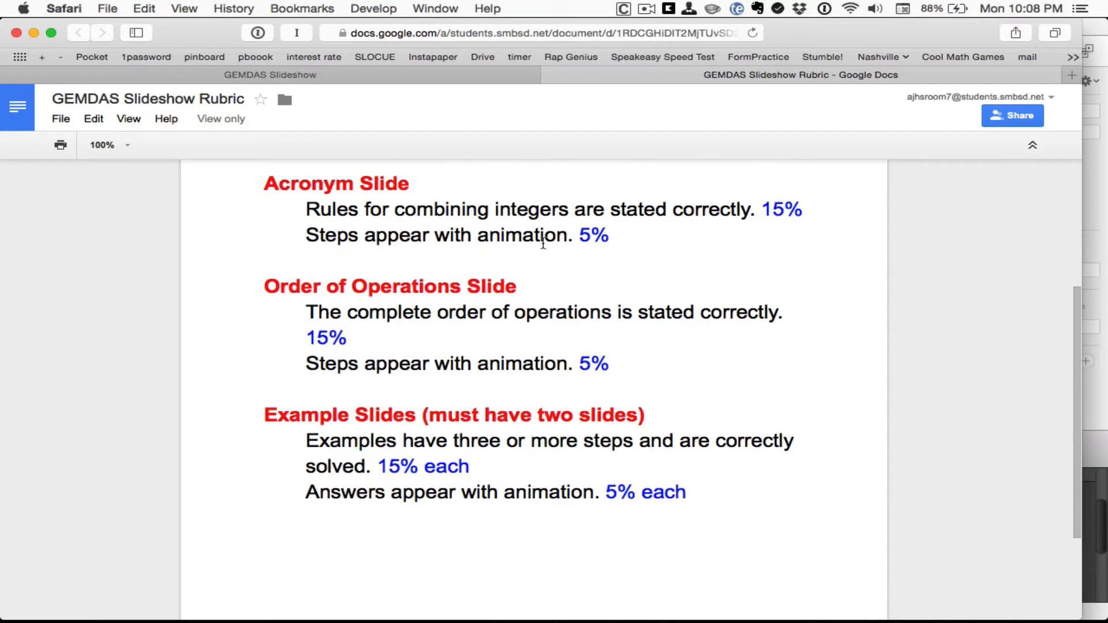
double_click(534, 241)
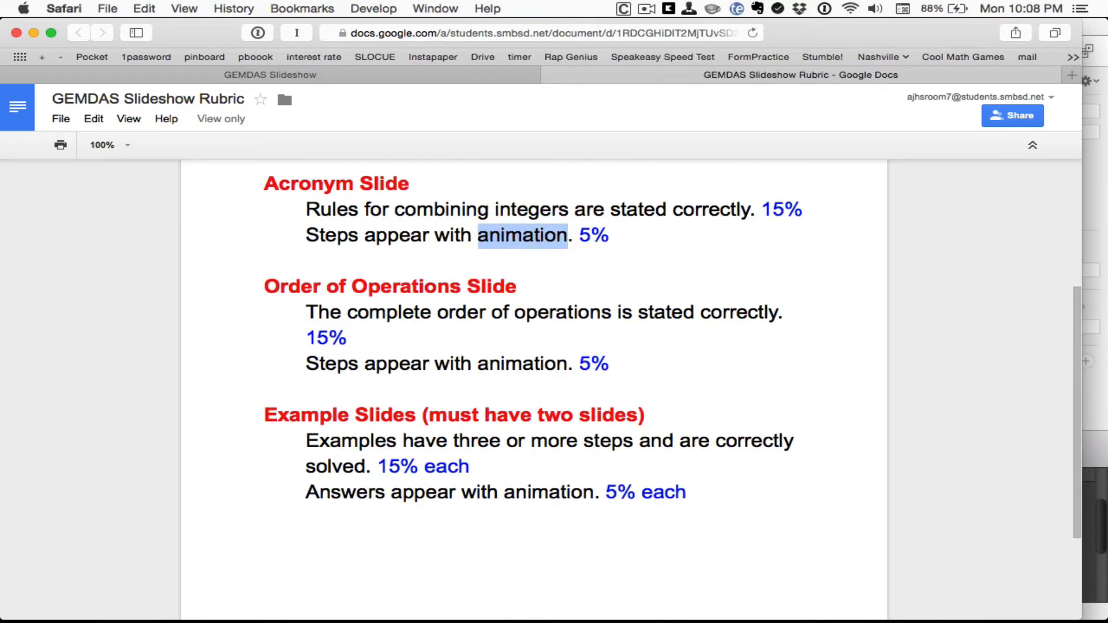
left_click(562, 265)
scroll(562, 265, "up", 8)
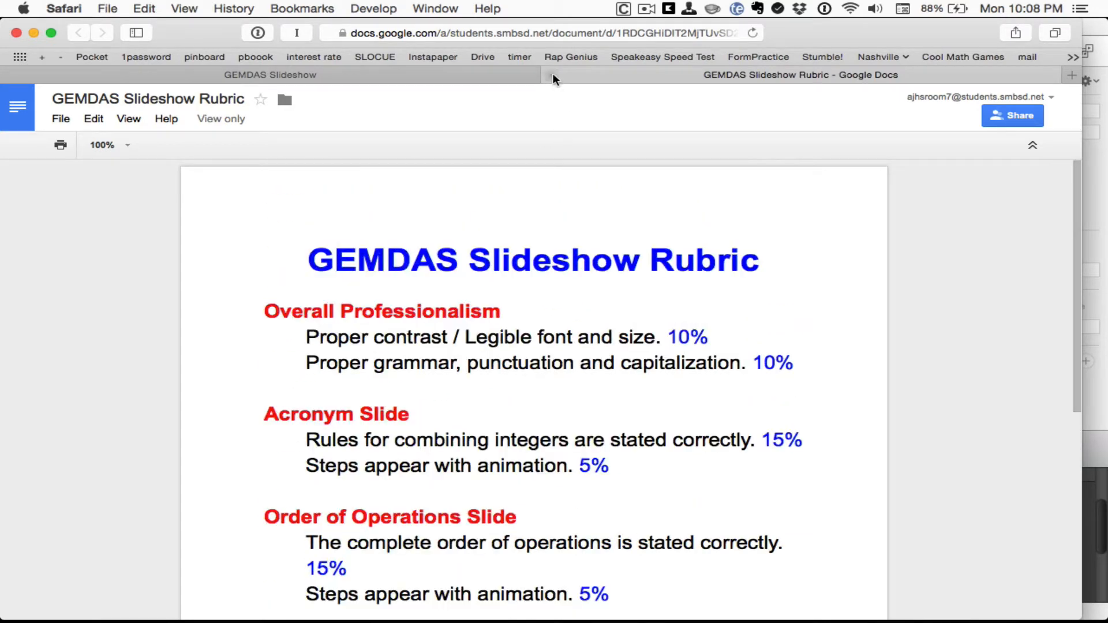
scroll(596, 174, "down", 3)
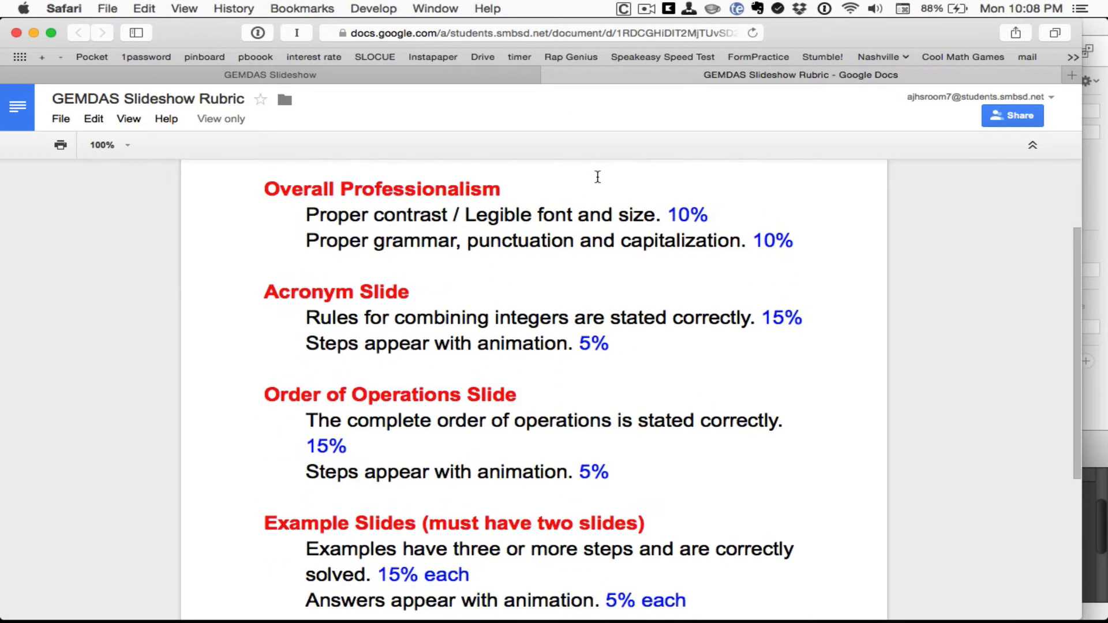
scroll(597, 177, "up", 3)
left_click(550, 74)
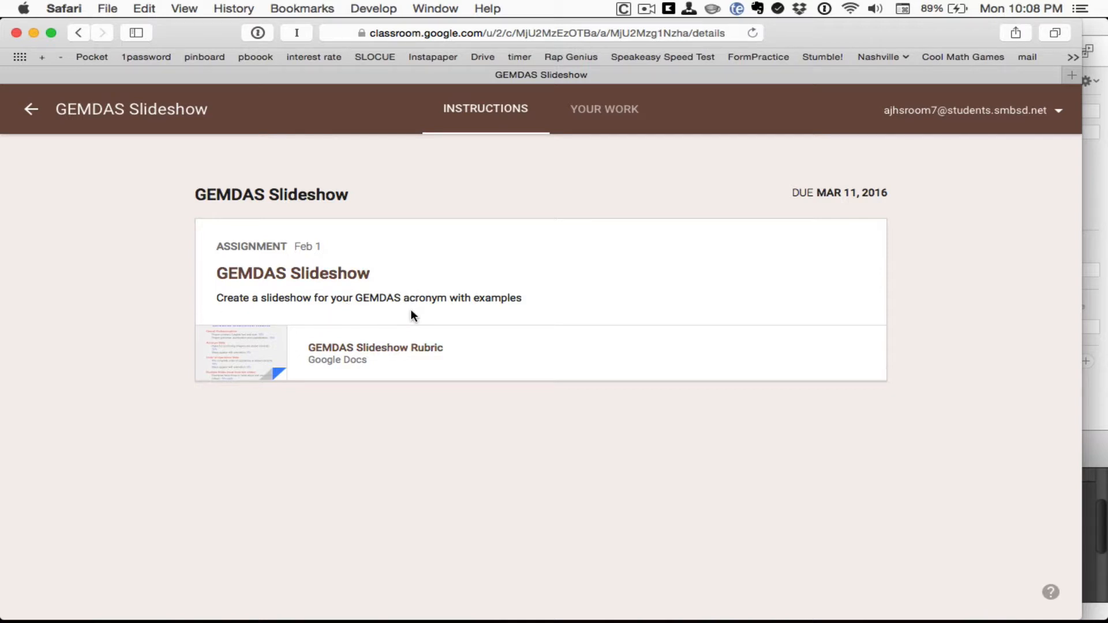
Step: View the student's Your Work page and preview the Add and Create attachment options
left_click(598, 109)
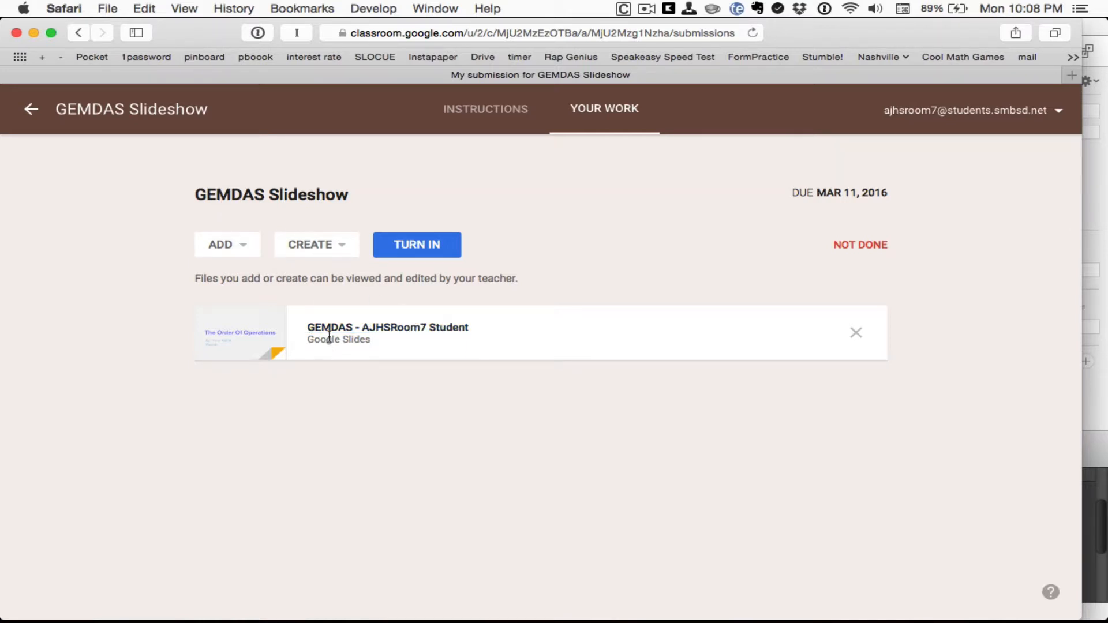
left_click(240, 249)
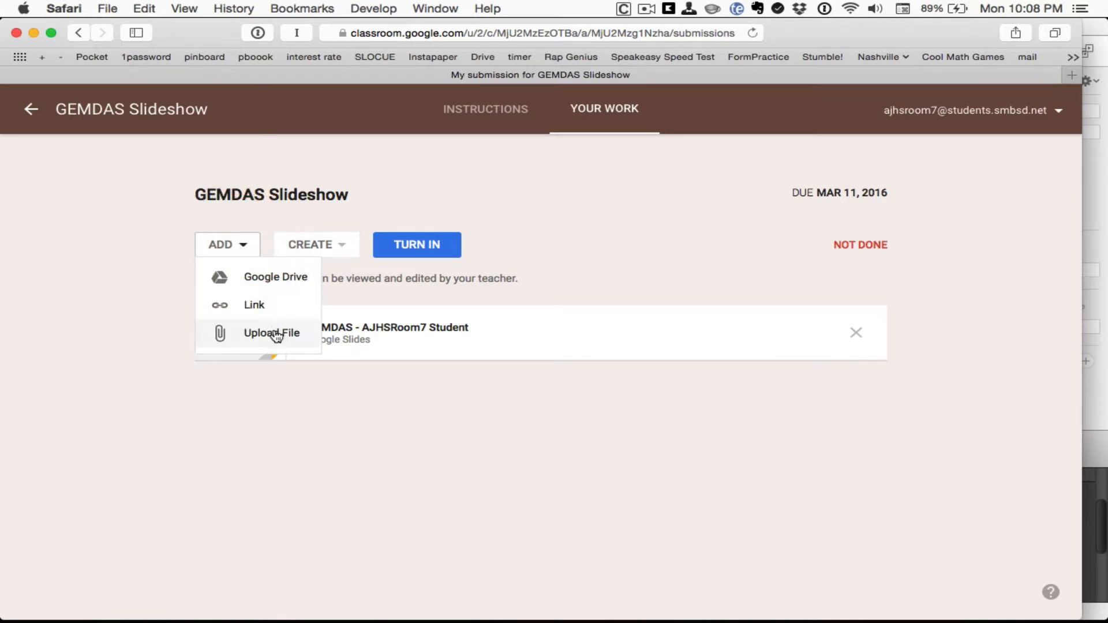
left_click(341, 248)
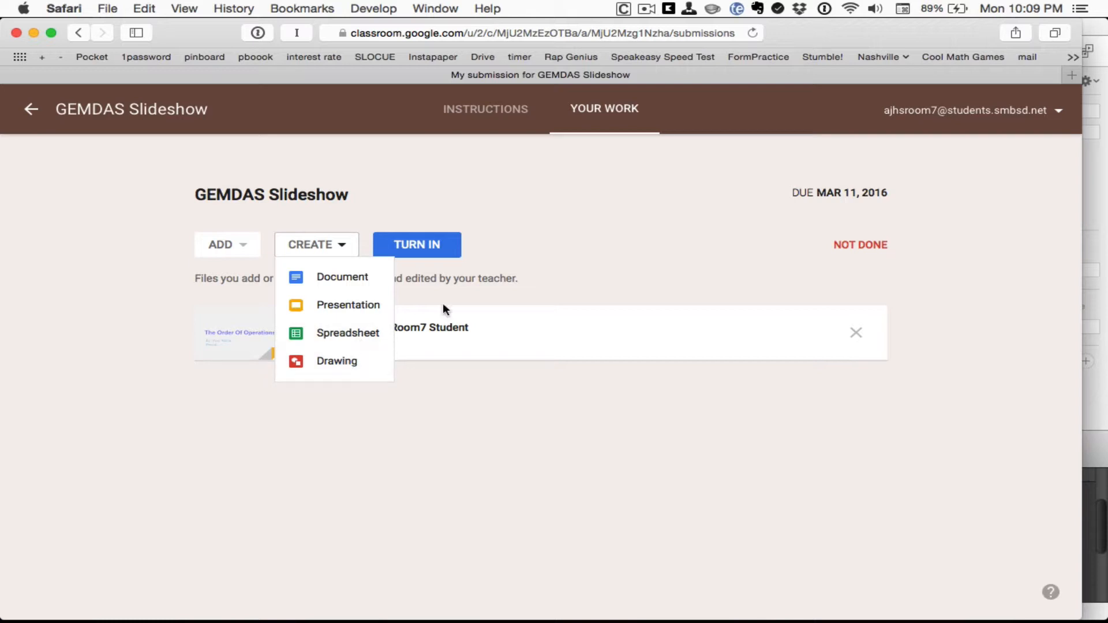
left_click(565, 241)
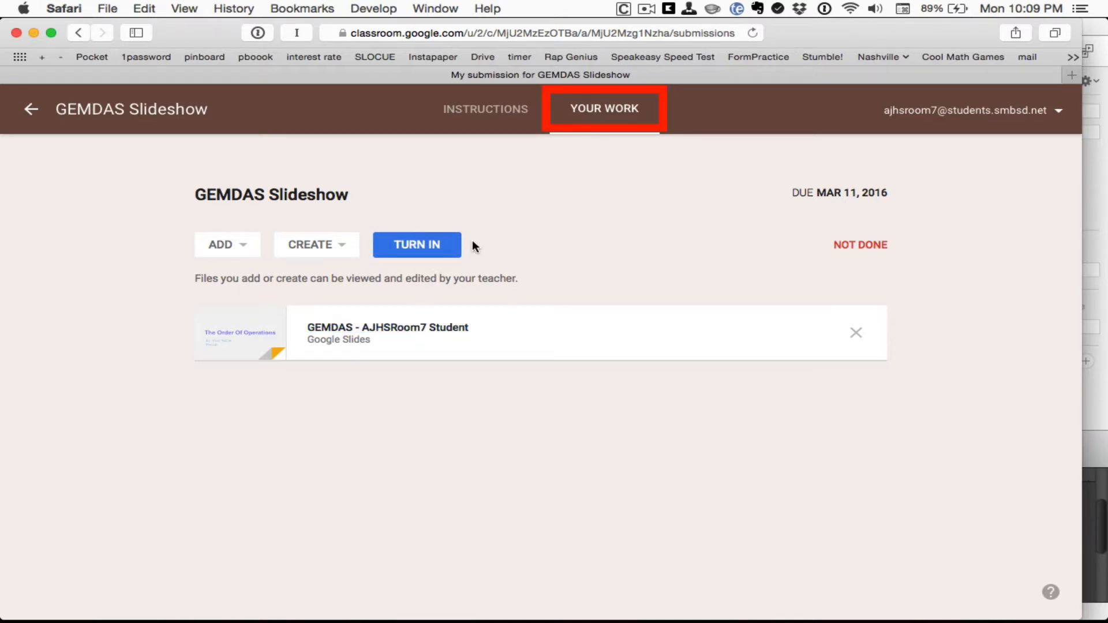
Step: In the student's GEMDAS copy, fill the subtitle with a name and period 1, then add a blank slide 2
left_click(413, 329)
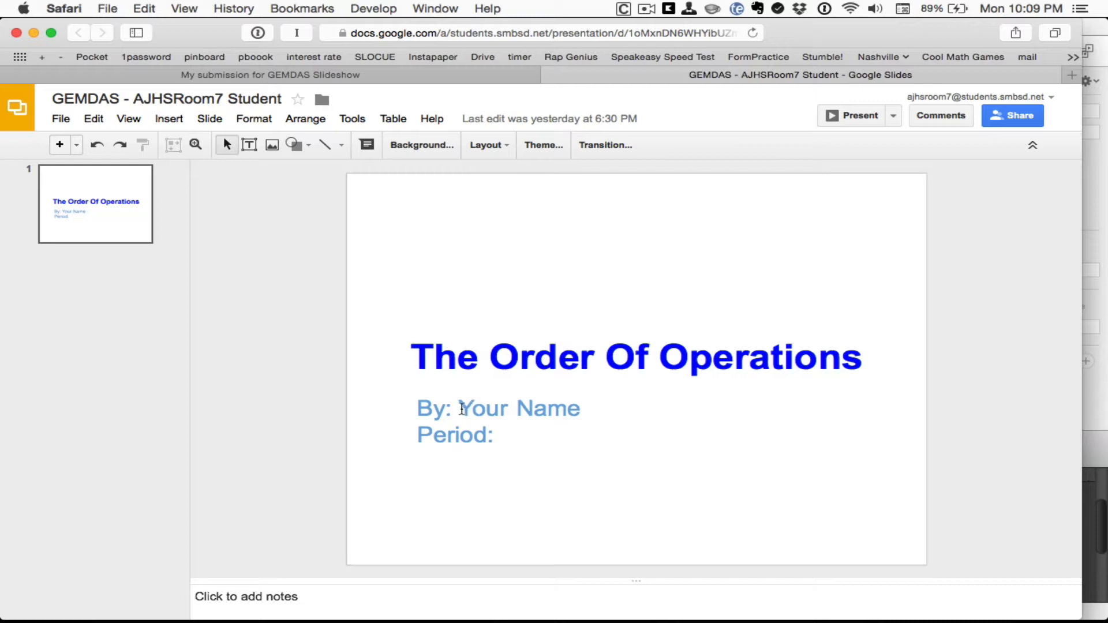
left_click(460, 409)
left_click_drag(461, 409, 594, 414)
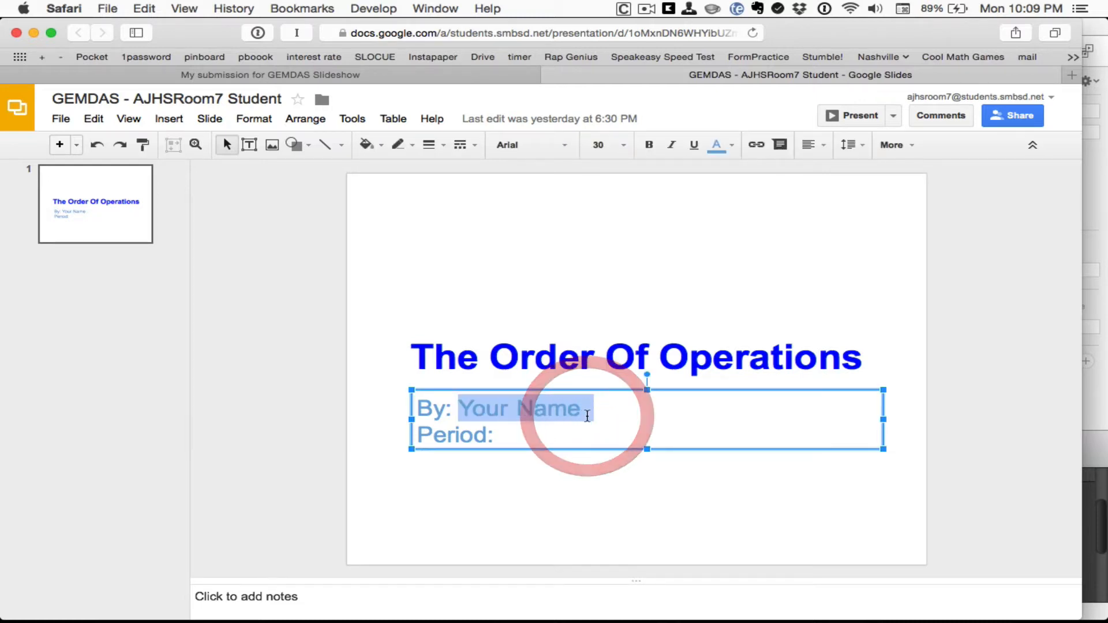
type("Mr. Rauch")
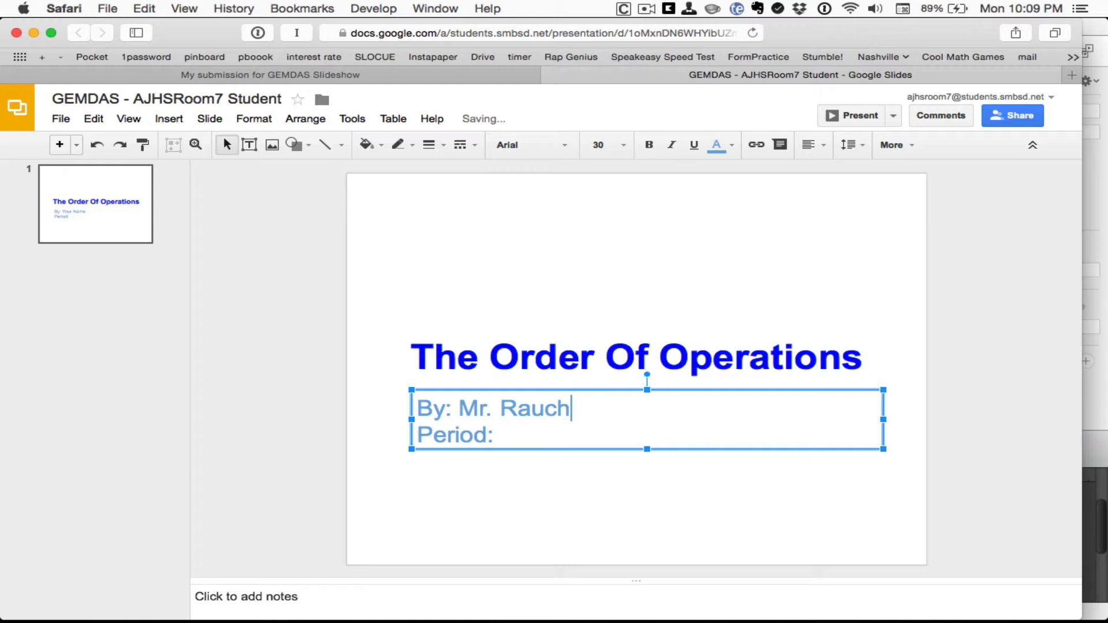
key("Down")
type("1")
left_click(586, 502)
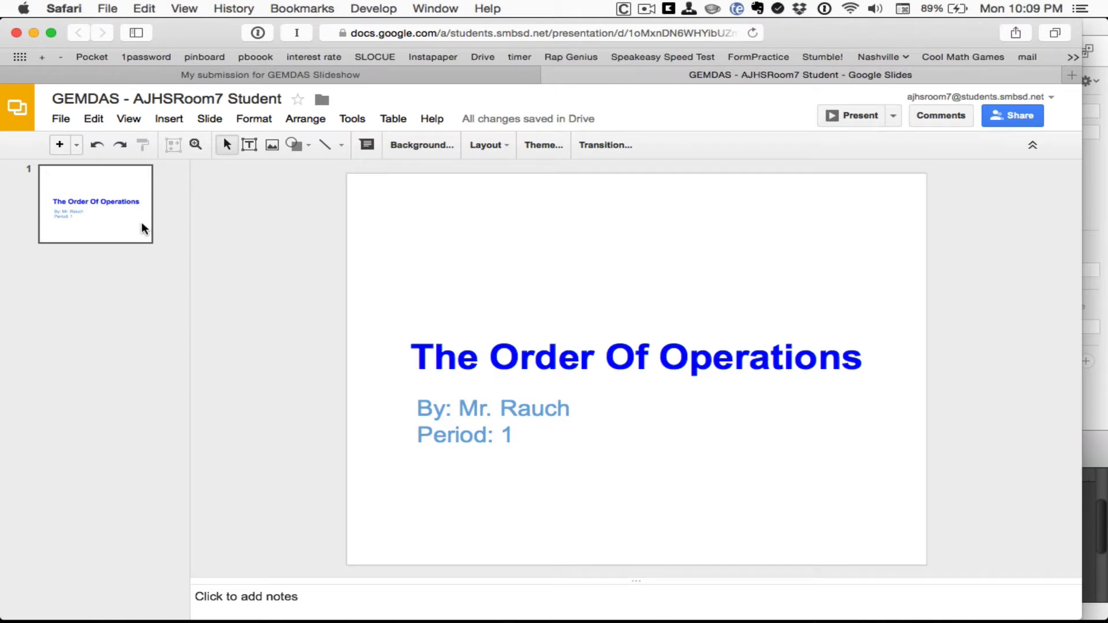
left_click(60, 144)
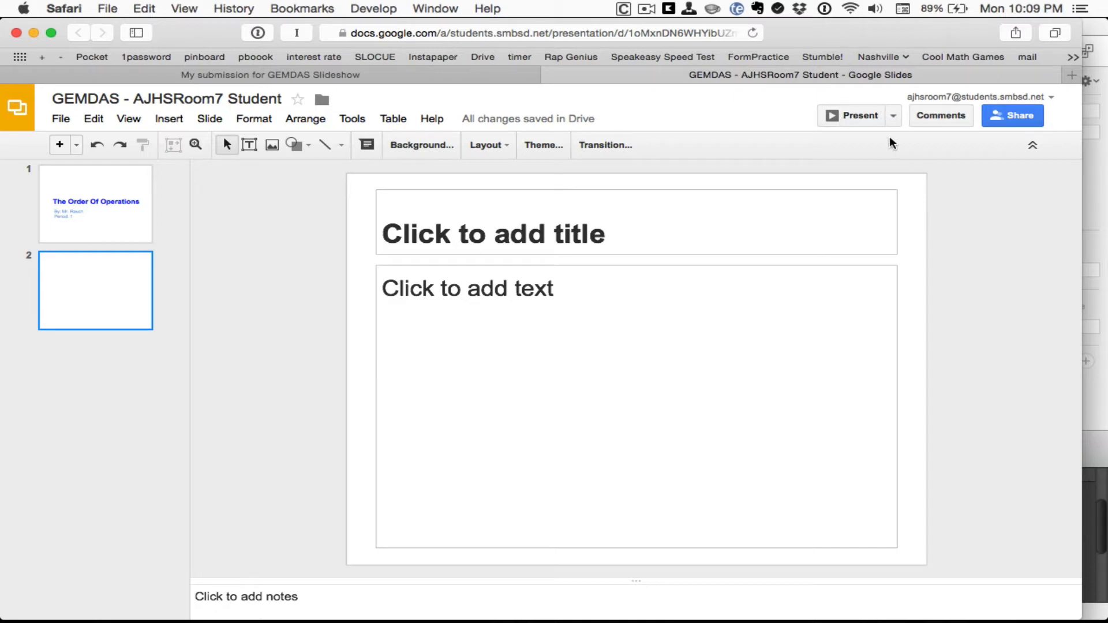
Step: Close the slides, turn in the GEMDAS Slideshow with its presentation, and switch to the teacher's window
left_click(549, 74)
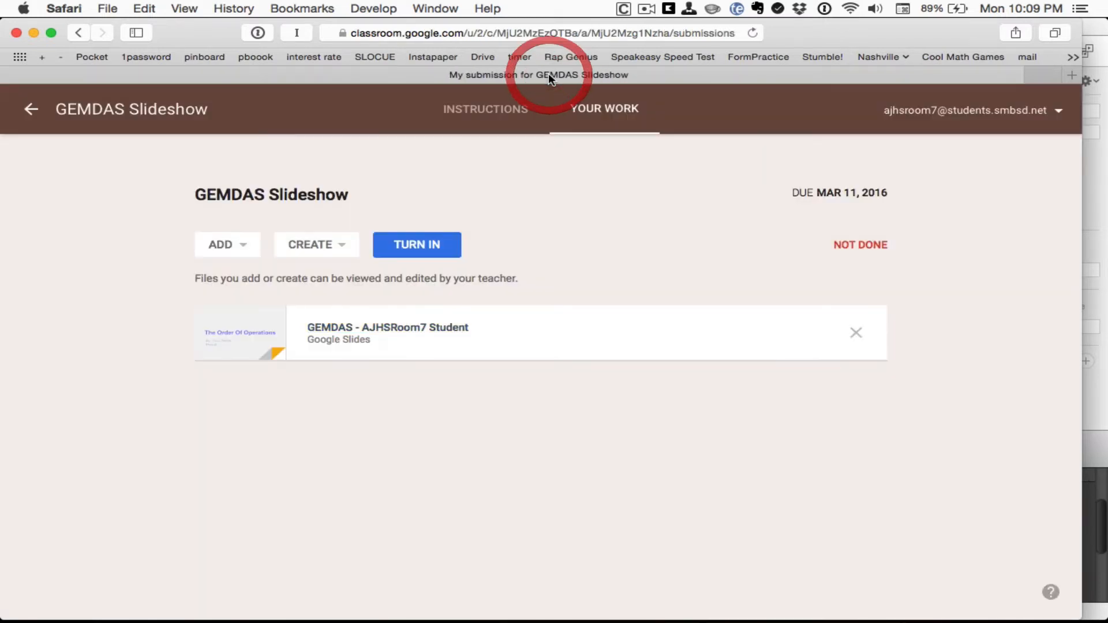
left_click(425, 245)
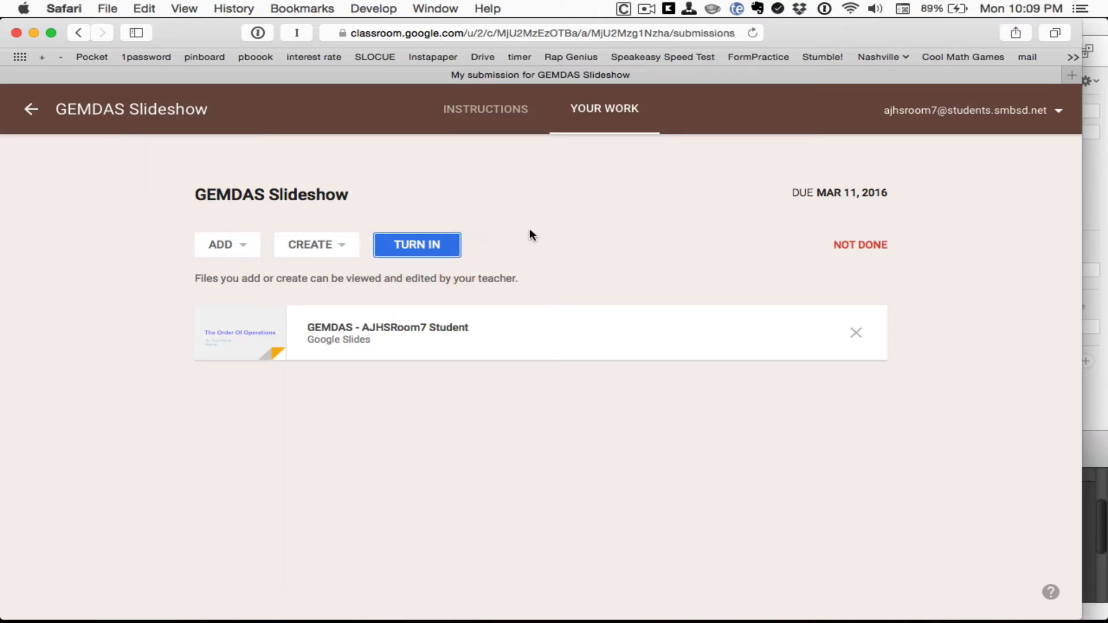
left_click(428, 244)
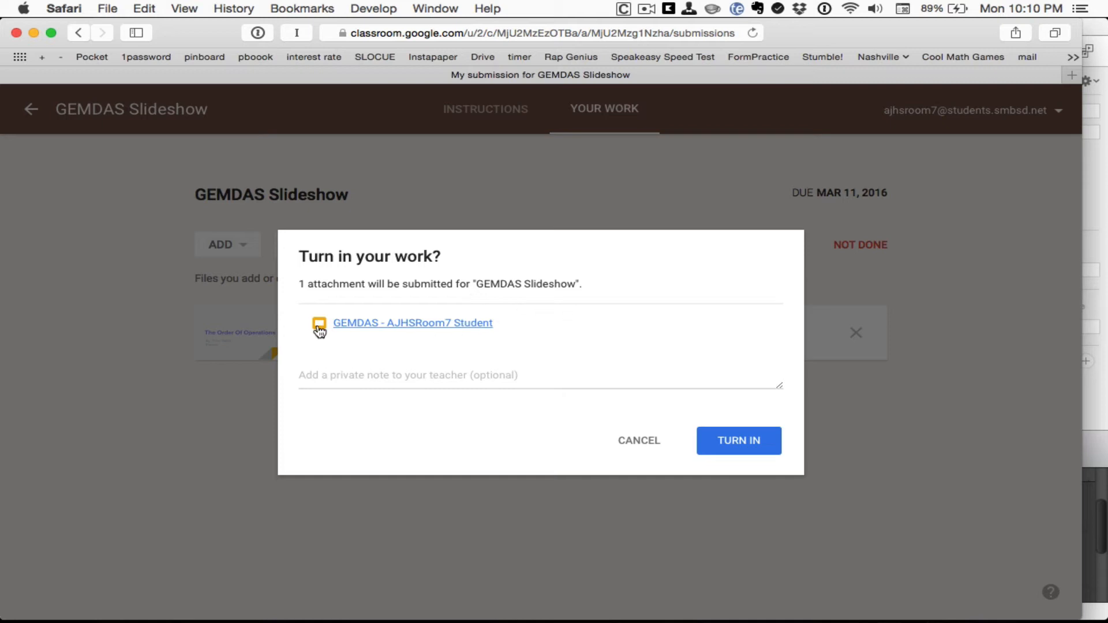
left_click(741, 448)
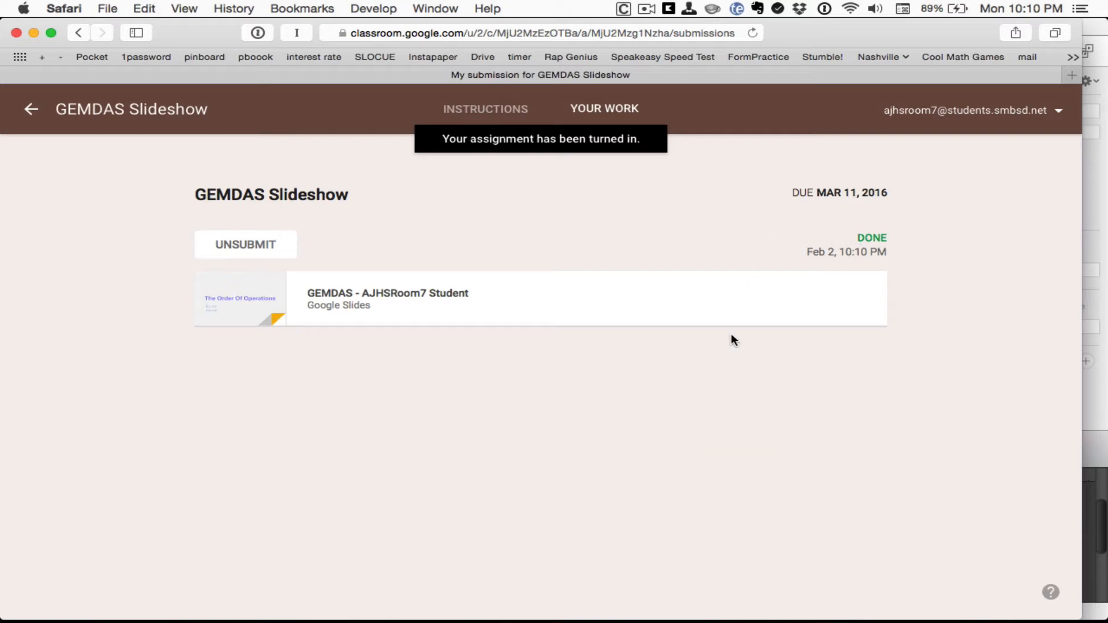
key("super+Tab")
key("super+Tab")
key("super+Tab")
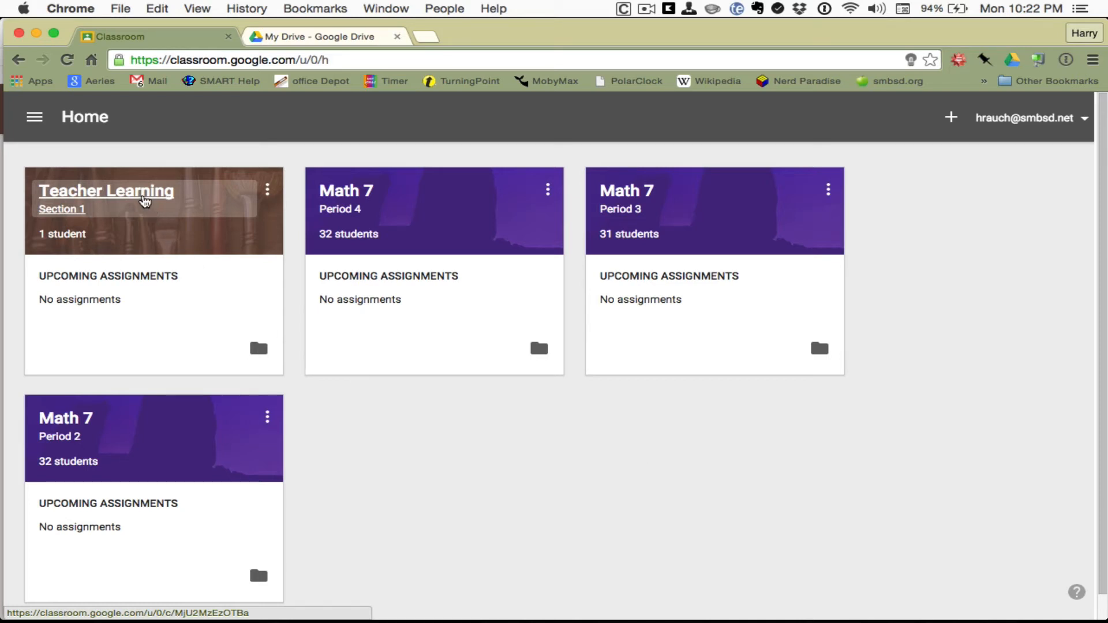
Step: As the teacher, open the student's turned-in GEMDAS presentation from the GEMDAS Slideshow's Done submissions
left_click(143, 200)
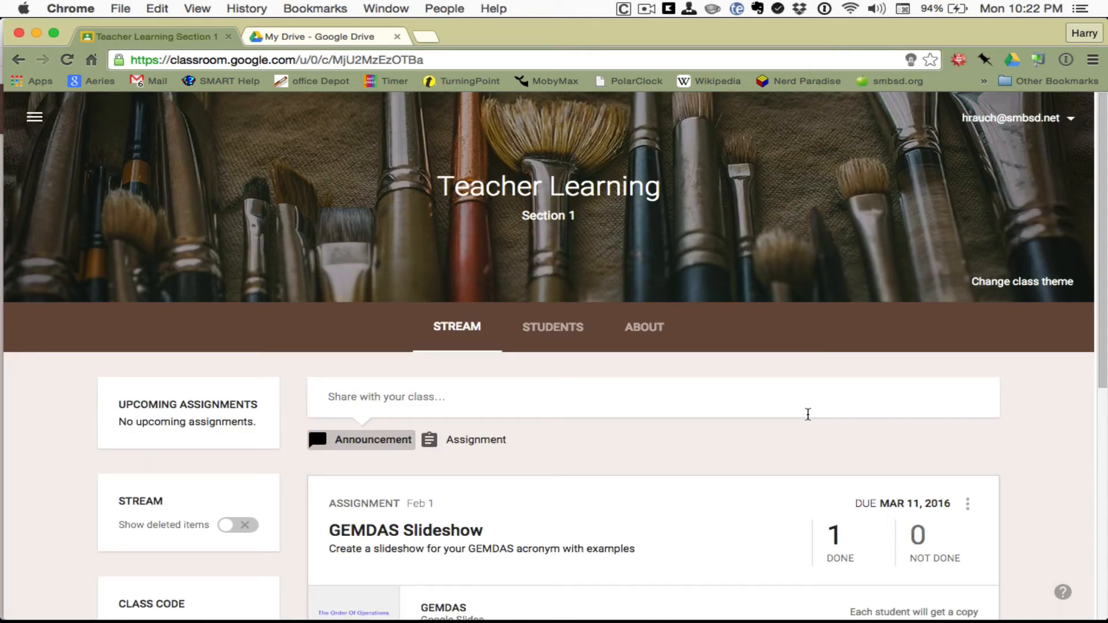
scroll(808, 419, "down", 1)
scroll(808, 420, "down", 5)
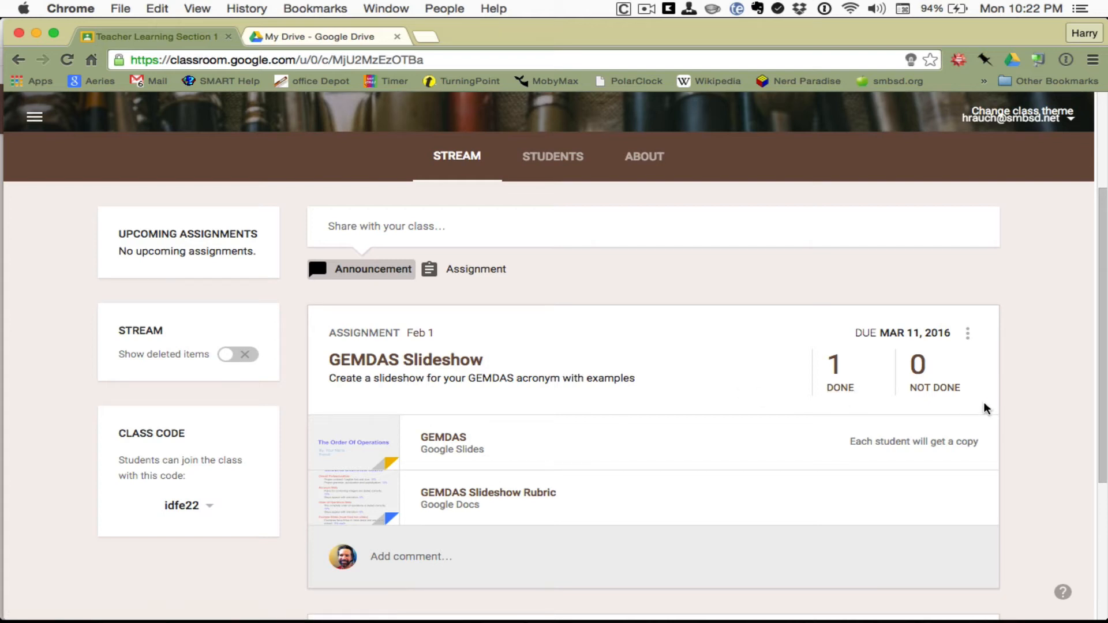
scroll(682, 374, "down", 3)
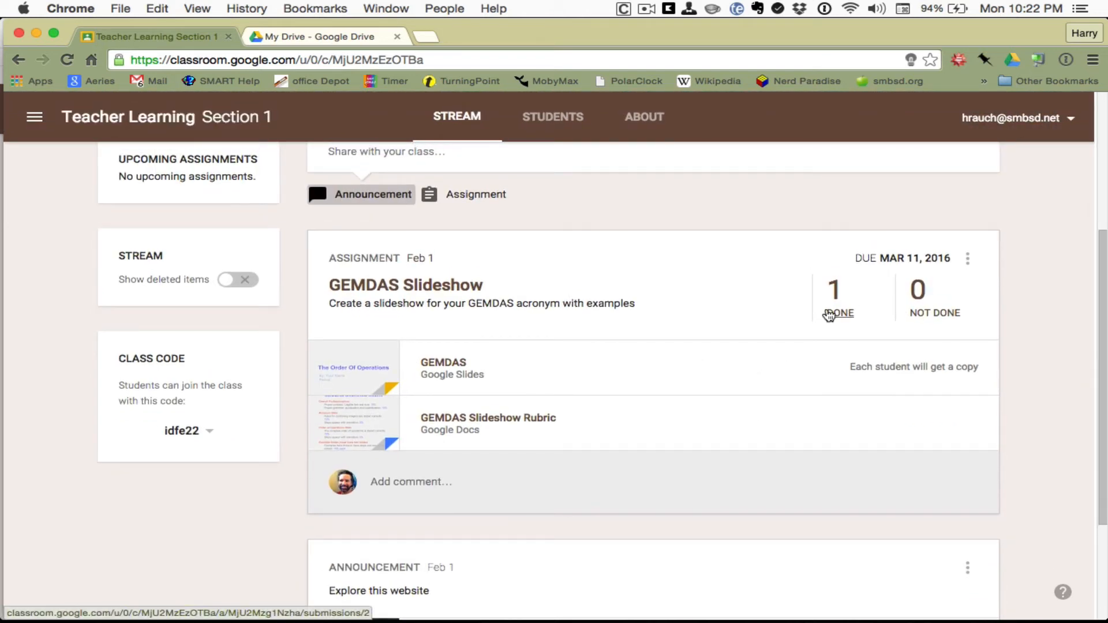
left_click(829, 314)
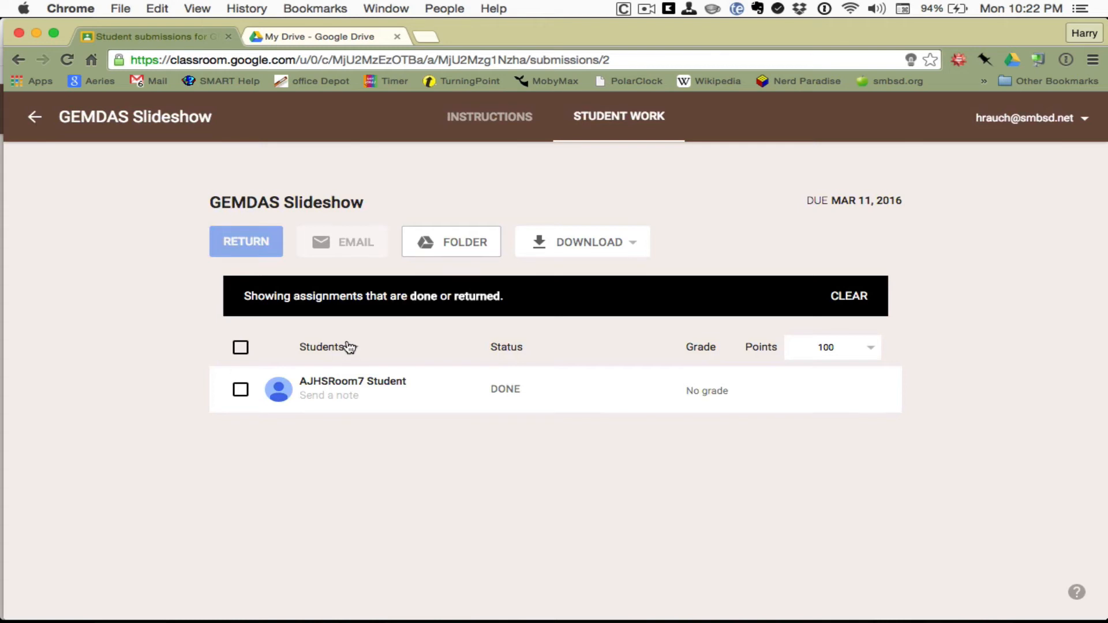
left_click(358, 388)
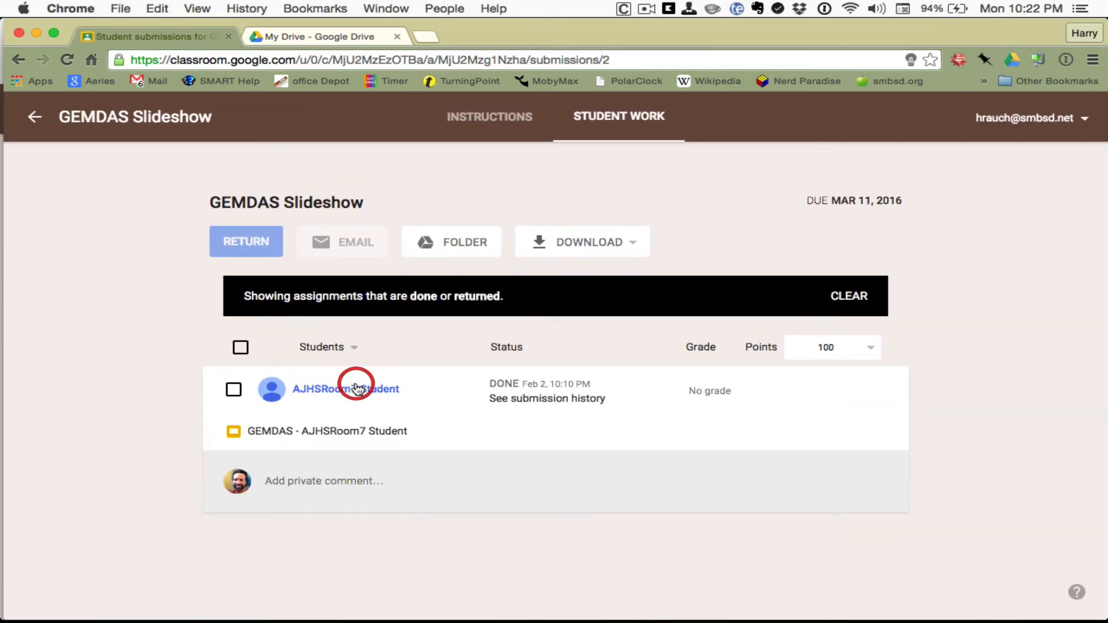
left_click(355, 430)
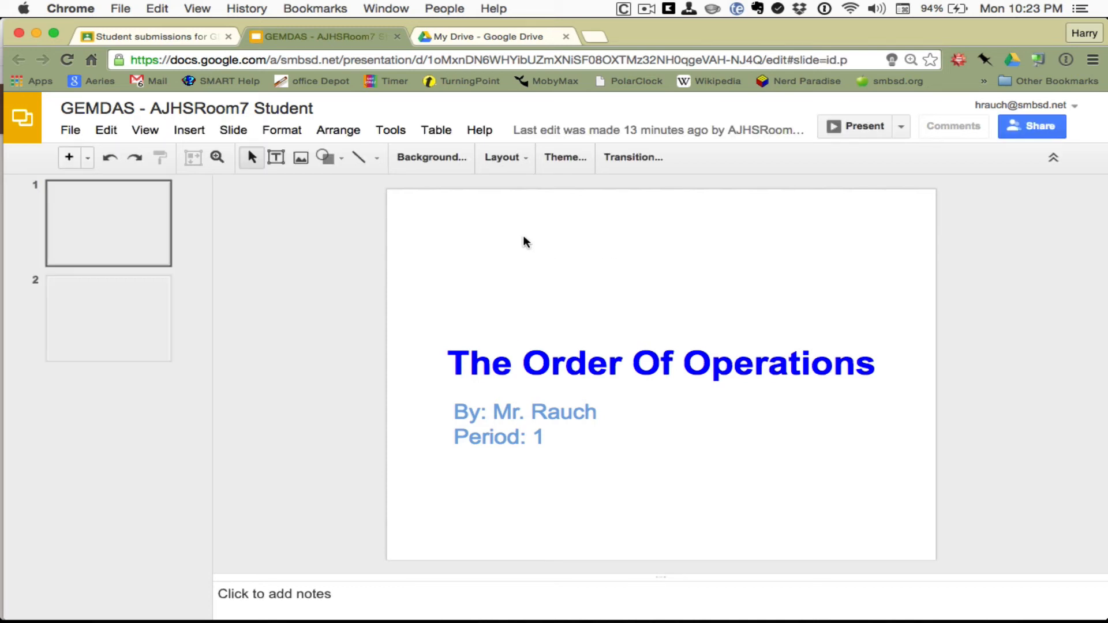
Step: Look at slide 2 and the title slide, then close the presentation back to submissions
left_click(151, 296)
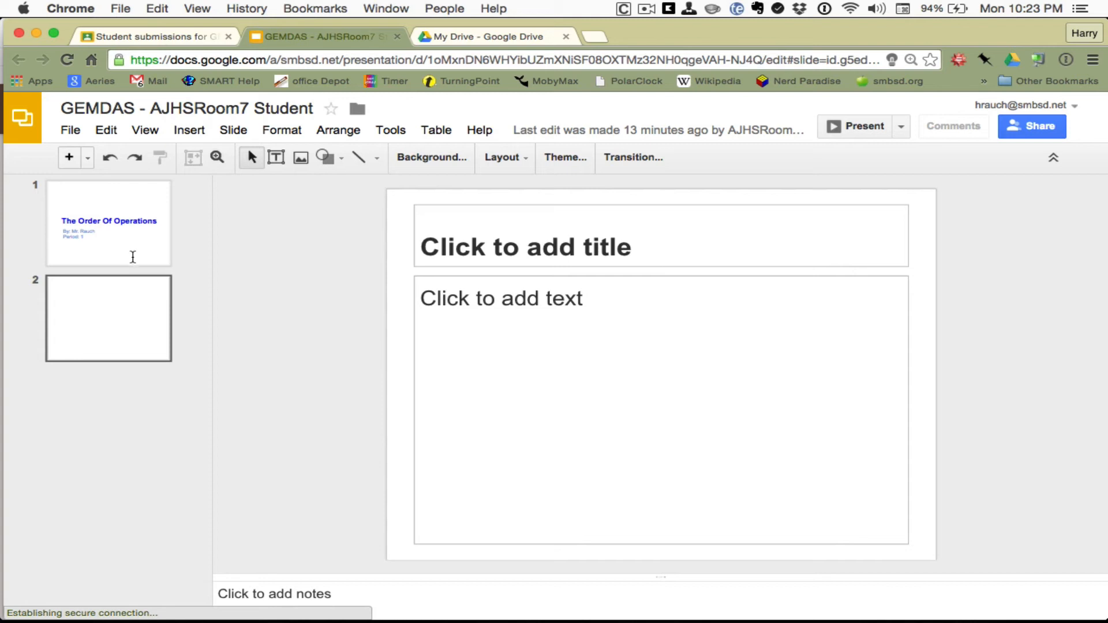
left_click(135, 244)
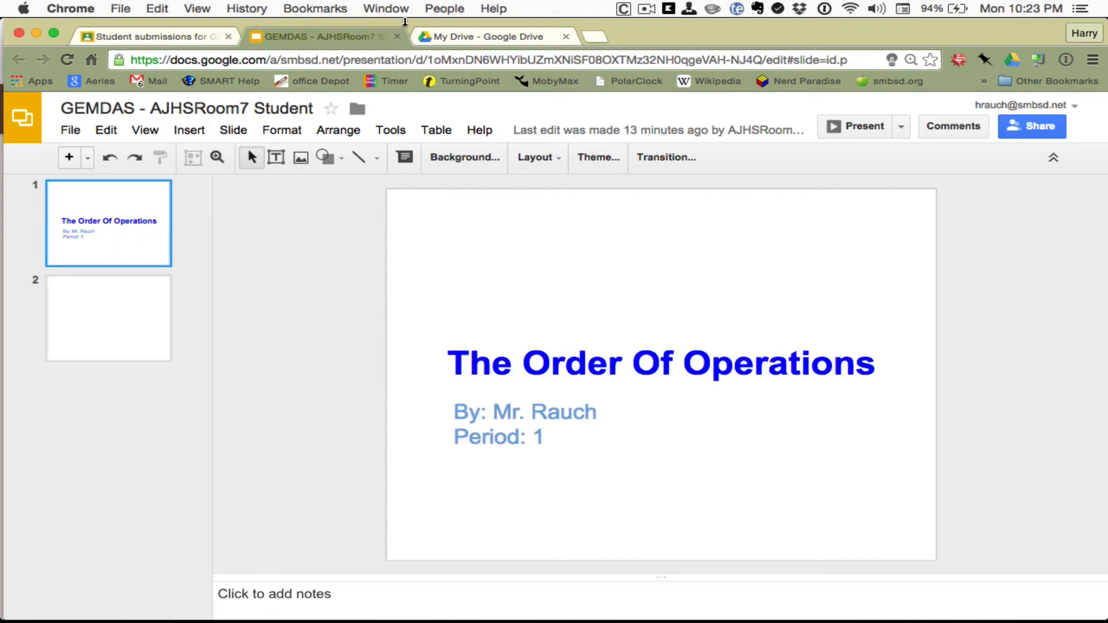
left_click(397, 36)
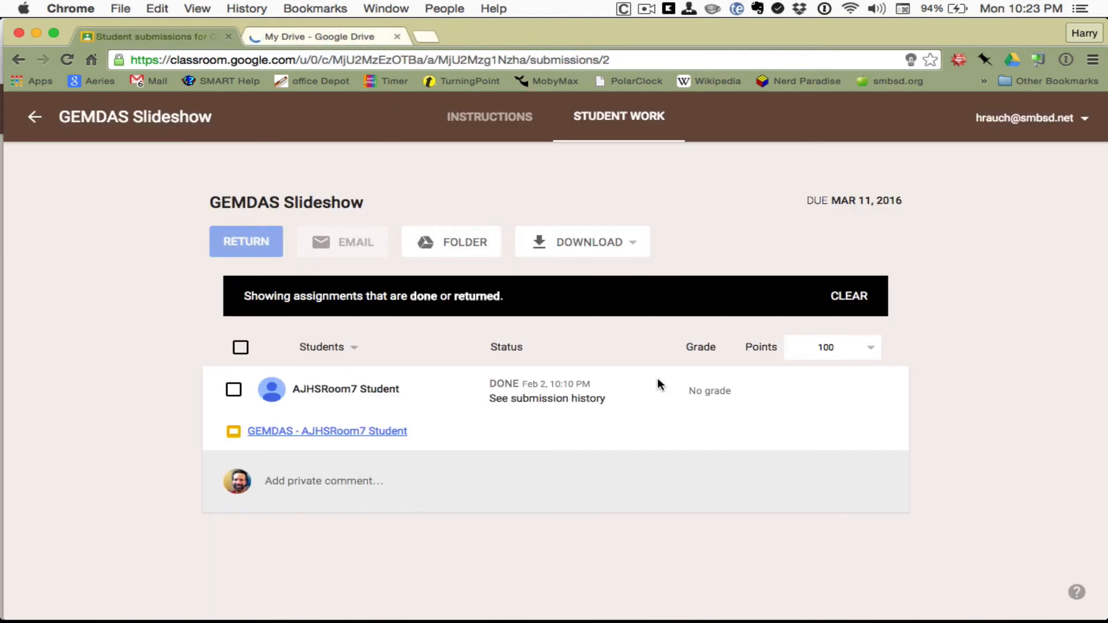
Step: Keep the assignment at 100 points and grade the student's submission 75
left_click(871, 353)
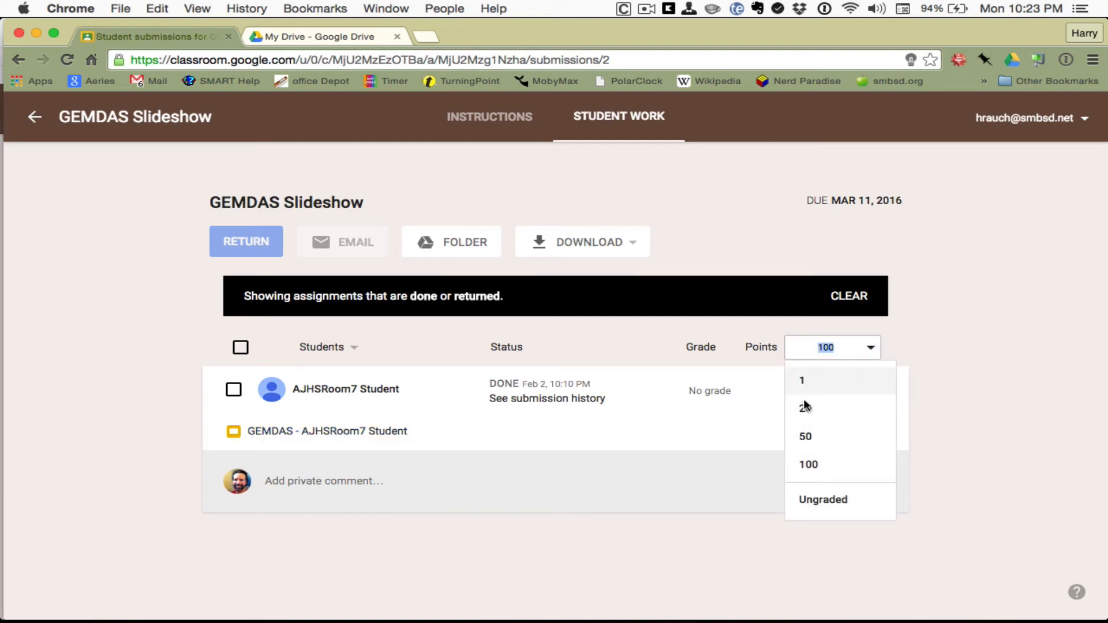
left_click(909, 390)
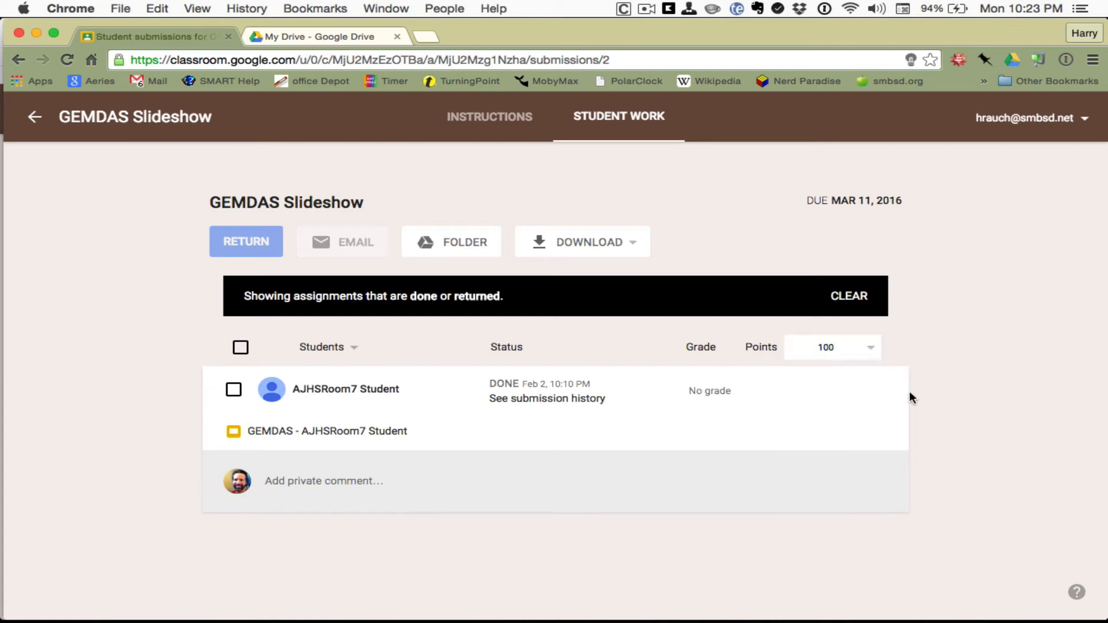
left_click(709, 391)
type("75")
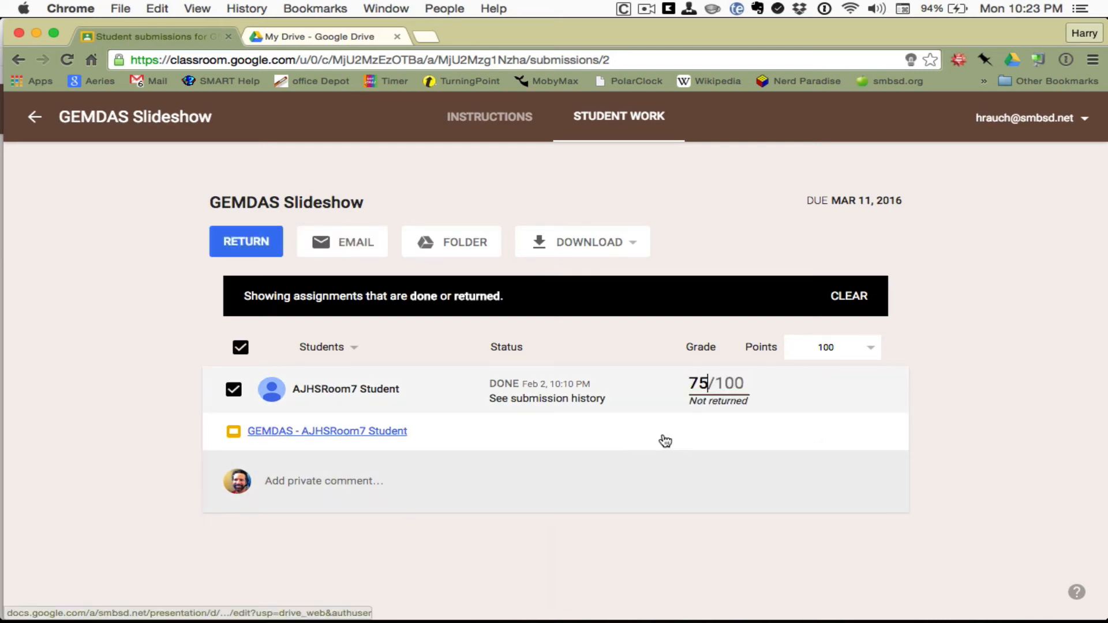
Step: Post the private comment 'Nice Job.' on the student's submission
left_click(651, 473)
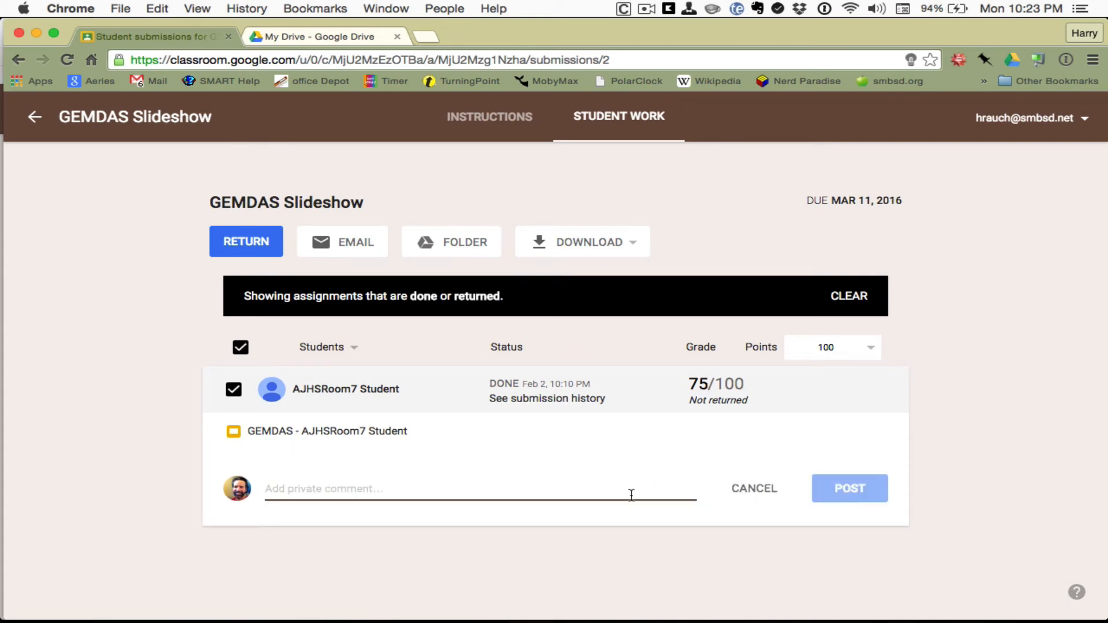
type("Nice")
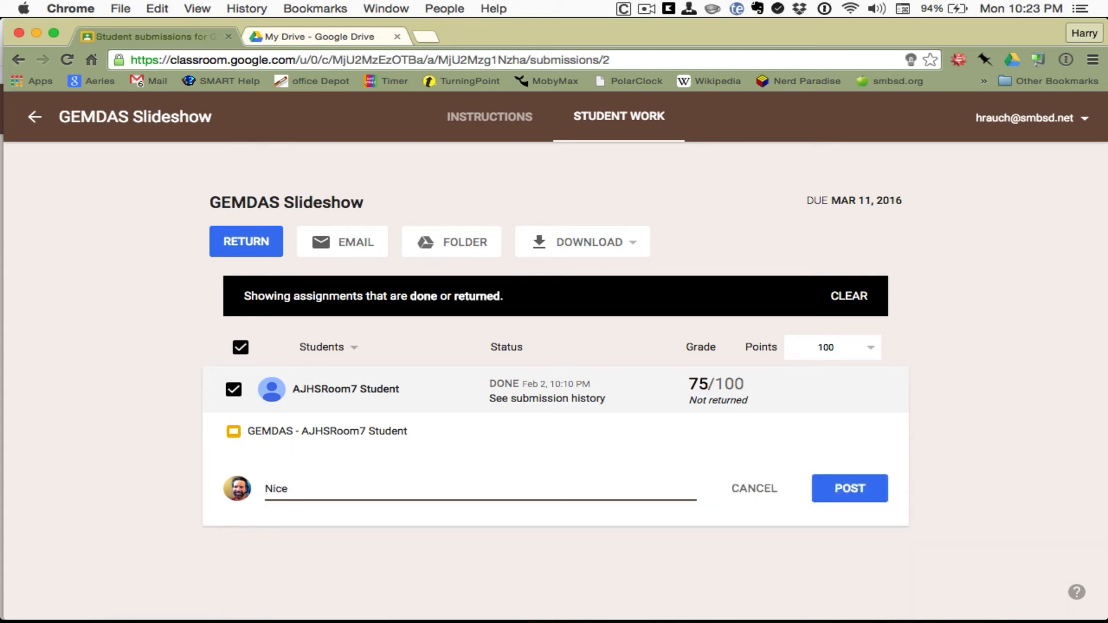
type(" Job.")
left_click(857, 489)
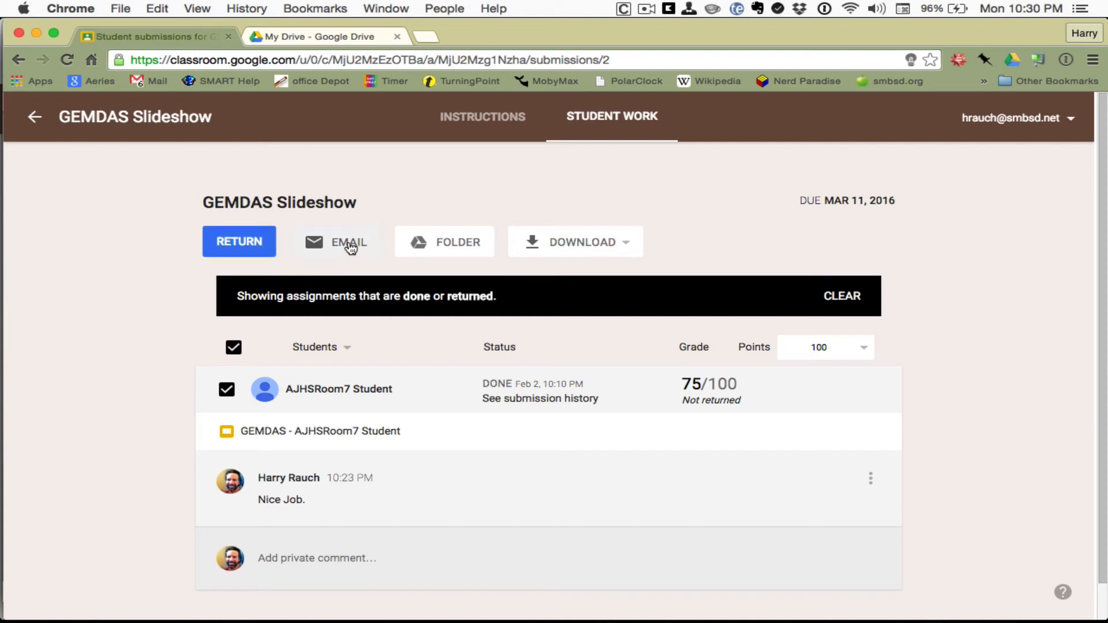
left_click(227, 390)
left_click(226, 390)
Step: Return the graded work with the note 'Thanks for all the hard work.'
left_click(250, 244)
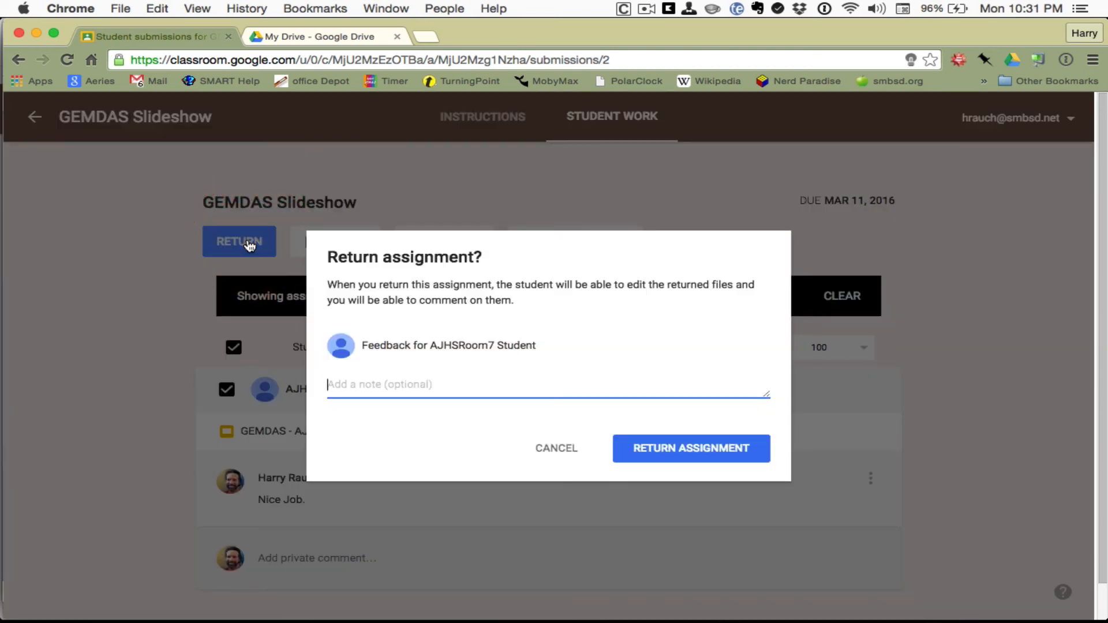
type("Thanks for all ")
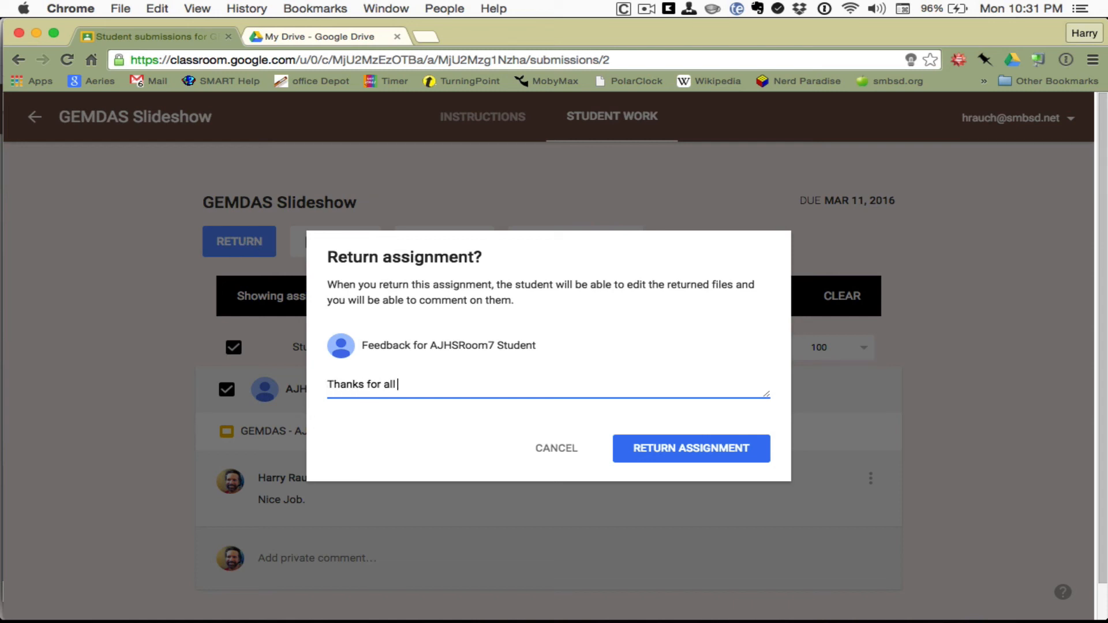
type("the hard work.")
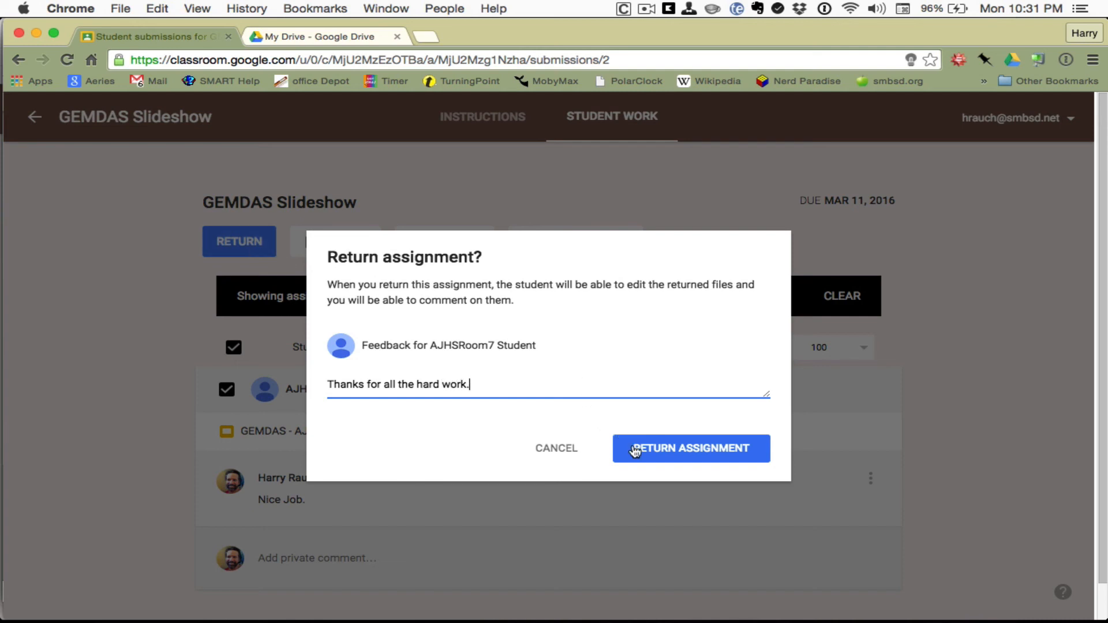
left_click(636, 450)
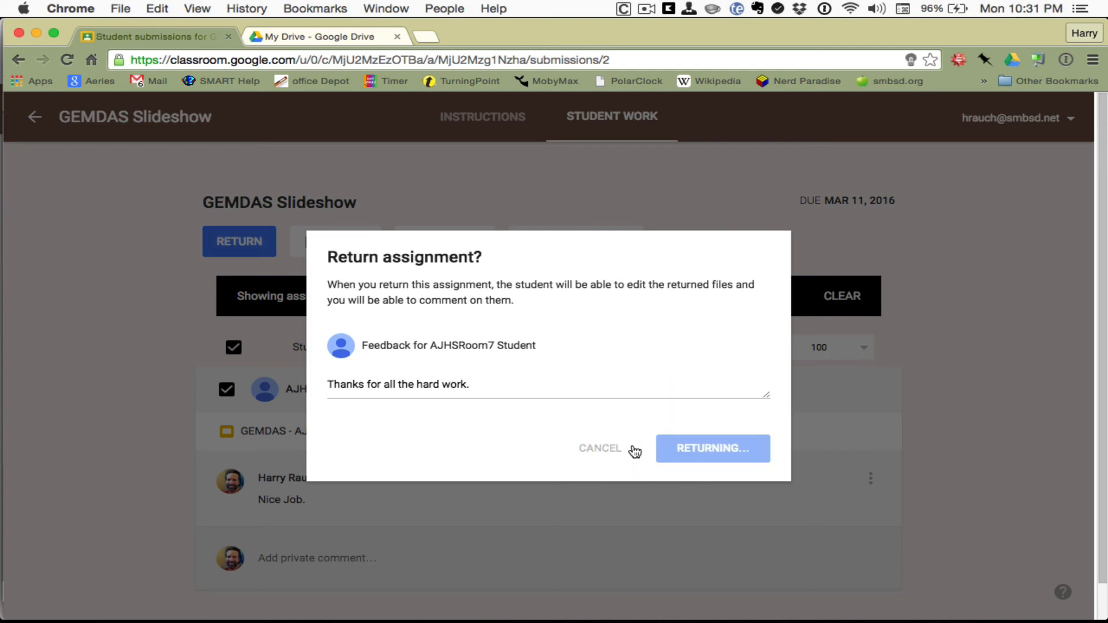